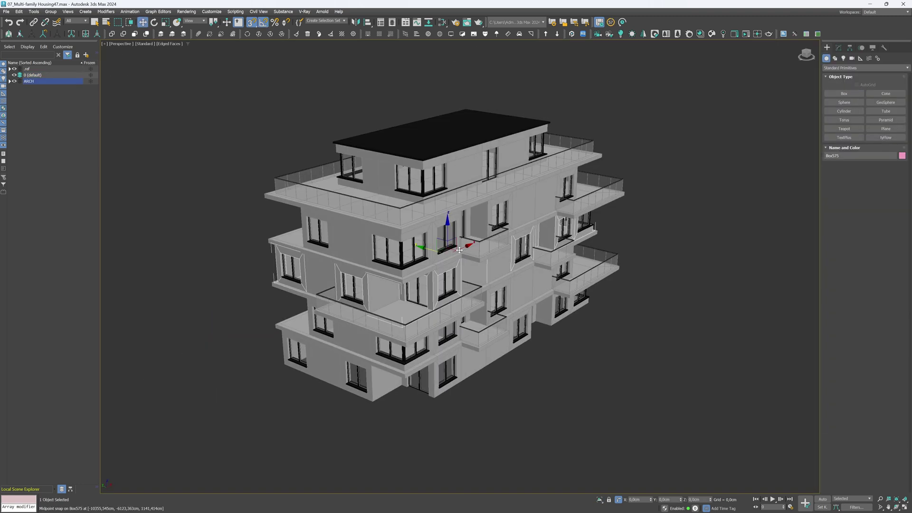
{"action": "middle_click_drag", "start_coordinate": [459, 250], "coordinate": [410, 247], "text": "alt"}
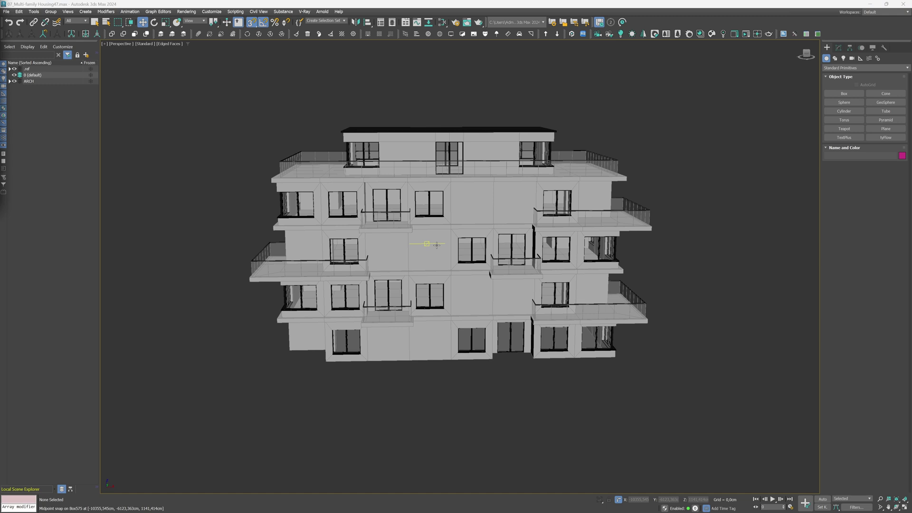
{"action": "left_click", "coordinate": [437, 245]}
{"action": "mouse_move", "coordinate": [436, 245]}
{"action": "middle_mouse_down", "text": "alt"}
{"action": "mouse_move", "coordinate": [467, 249]}
{"action": "mouse_move", "coordinate": [416, 248]}
{"action": "mouse_move", "coordinate": [435, 247]}
{"action": "middle_mouse_up", "text": "alt"}
{"action": "left_click", "coordinate": [460, 405]}
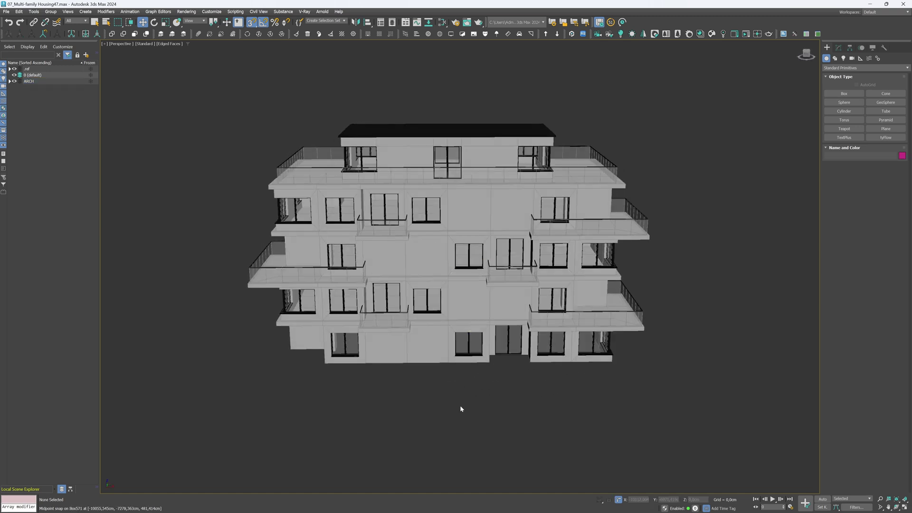
- Hide the ARCH layer and draw a box about 1370 cm long and 2365 cm wide in the Top view
{"action": "key", "text": "alt+w"}
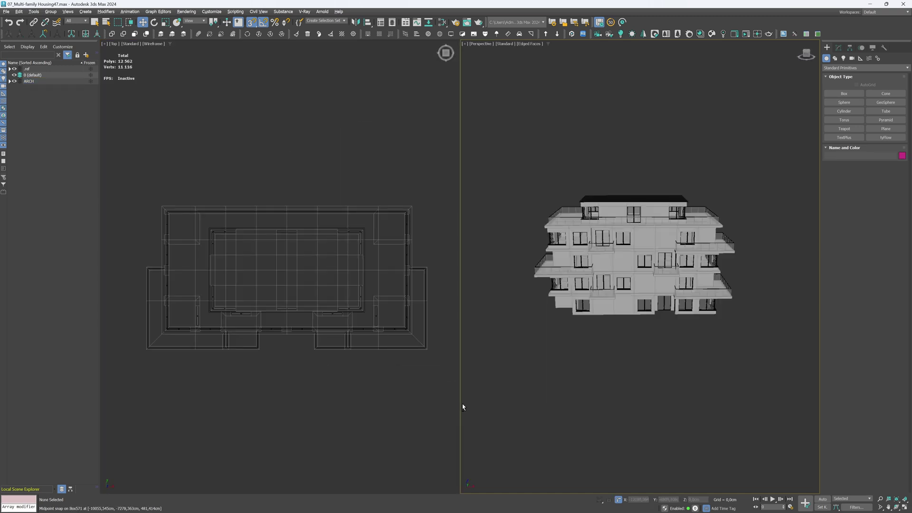
{"action": "left_click", "coordinate": [14, 82]}
{"action": "left_click", "coordinate": [843, 93]}
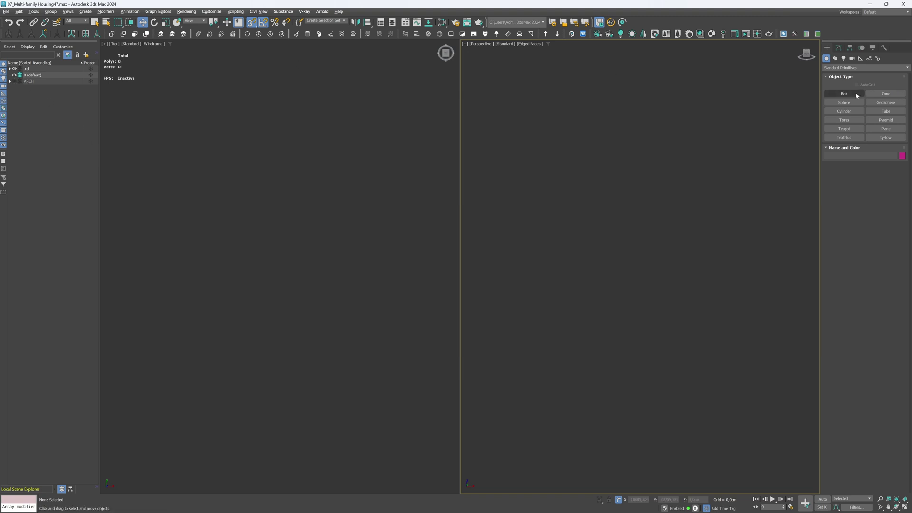
{"action": "left_click_drag", "start_coordinate": [166, 207], "coordinate": [406, 346]}
{"action": "right_click", "coordinate": [468, 305]}
{"action": "key", "text": "alt+w"}
{"action": "key", "text": "z"}
{"action": "middle_click_drag", "start_coordinate": [468, 305], "coordinate": [457, 304], "text": "alt"}
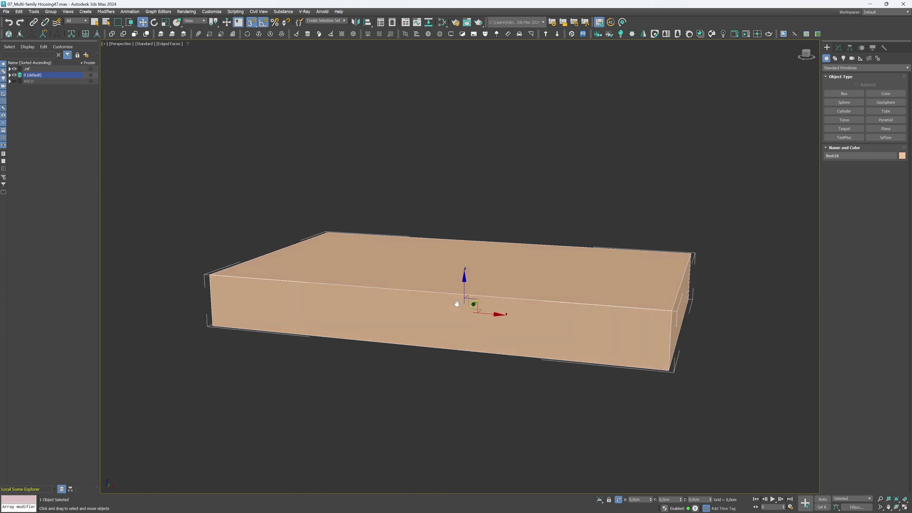
- Set the box's length to 1200 cm, its width to 2400 cm and its height to 300 cm
{"action": "left_click", "coordinate": [839, 47]}
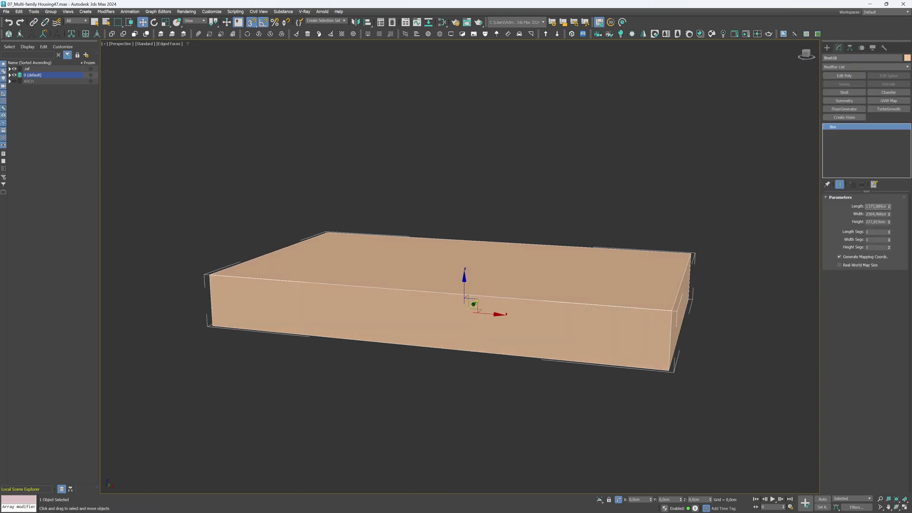
{"action": "type", "text": "1200"}
{"action": "key", "text": "Tab"}
{"action": "type", "text": "2400"}
{"action": "key", "text": "Tab"}
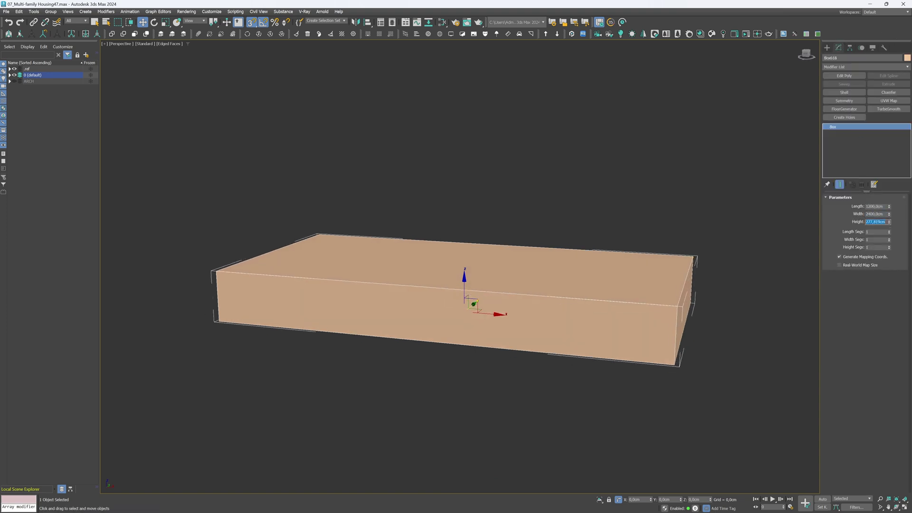
{"action": "type", "text": "300"}
{"action": "key", "text": "Tab"}
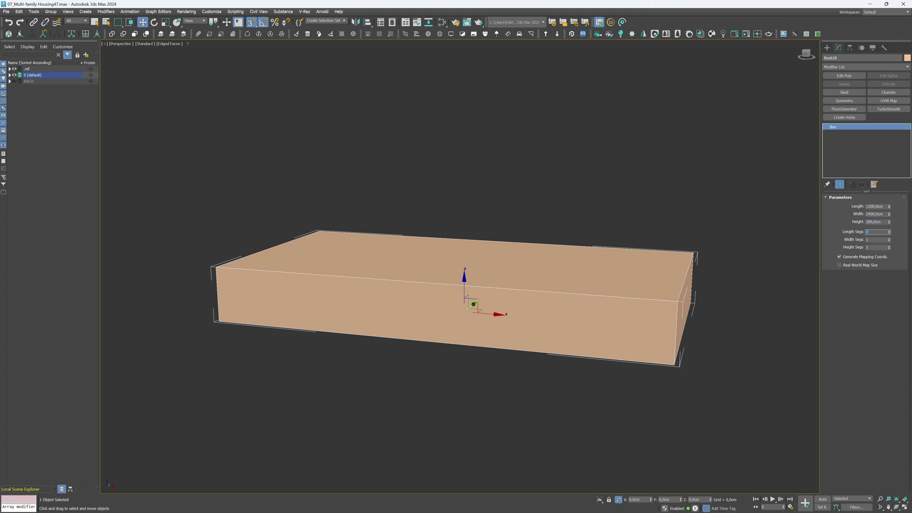
- Divide the box into 4 length segments and 8 width segments
{"action": "key", "text": "Tab"}
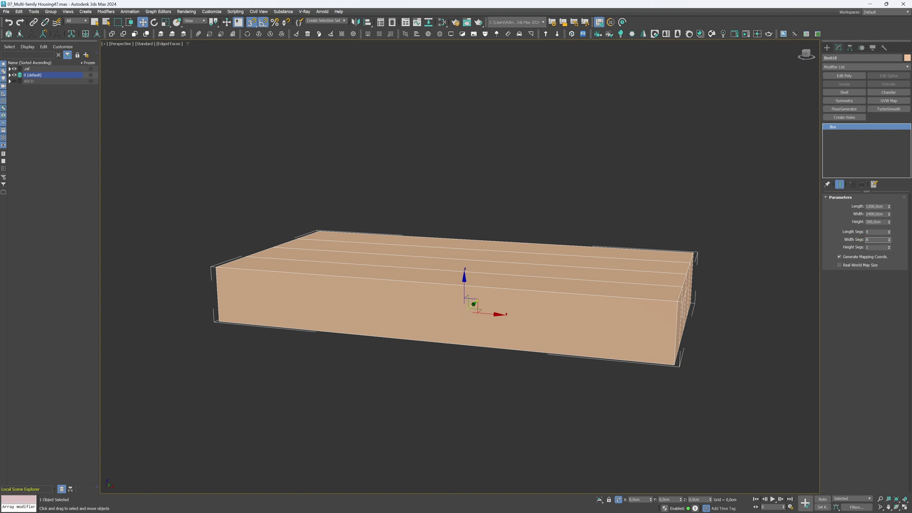
{"action": "type", "text": "8"}
{"action": "key", "text": "Tab"}
{"action": "middle_click_drag", "start_coordinate": [547, 299], "coordinate": [573, 306], "text": "alt"}
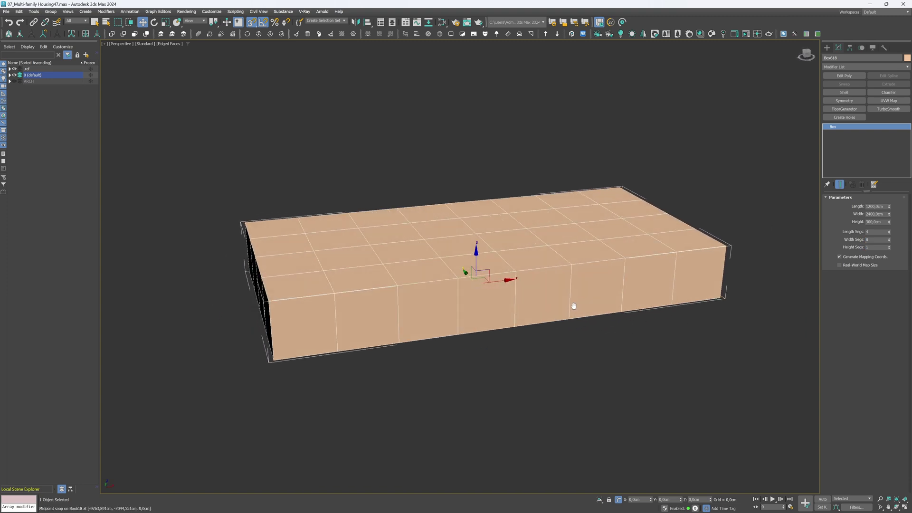
- Add an Edit Poly modifier and push the polygon at one front corner inward by one segment to notch that corner
{"action": "left_click", "coordinate": [831, 75]}
{"action": "key", "text": "4"}
{"action": "left_click", "coordinate": [845, 151]}
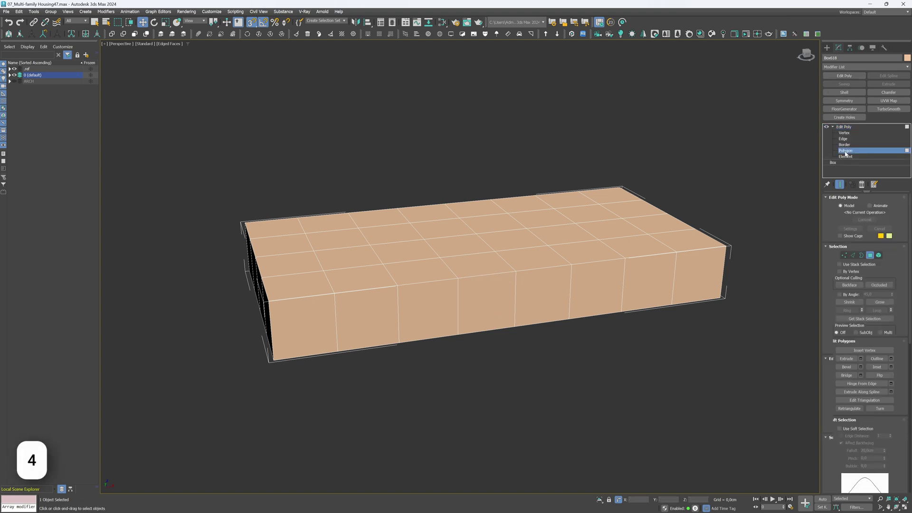
{"action": "left_click", "coordinate": [295, 329]}
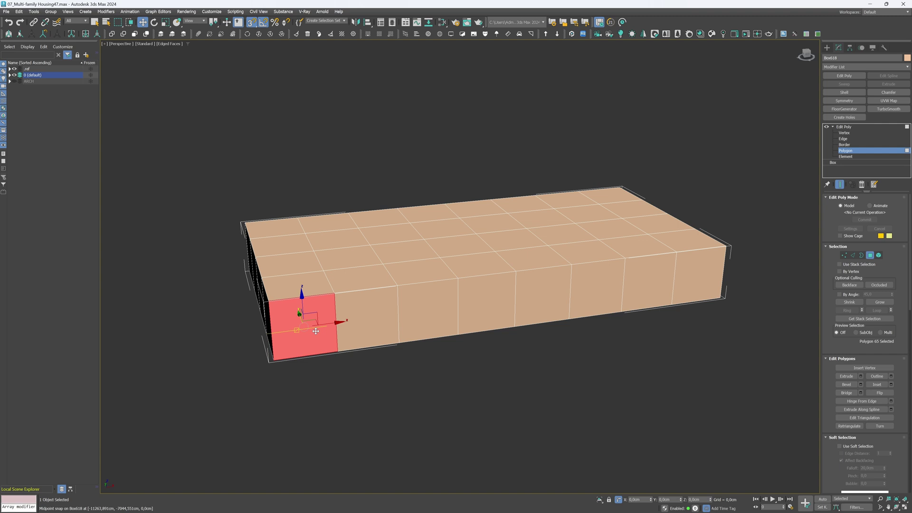
{"action": "mouse_move", "coordinate": [316, 331]}
{"action": "middle_mouse_down", "text": "alt"}
{"action": "mouse_move", "coordinate": [338, 329]}
{"action": "mouse_move", "coordinate": [328, 328]}
{"action": "middle_mouse_up", "text": "alt"}
{"action": "left_click_drag", "start_coordinate": [293, 326], "coordinate": [269, 269], "text": "shift"}
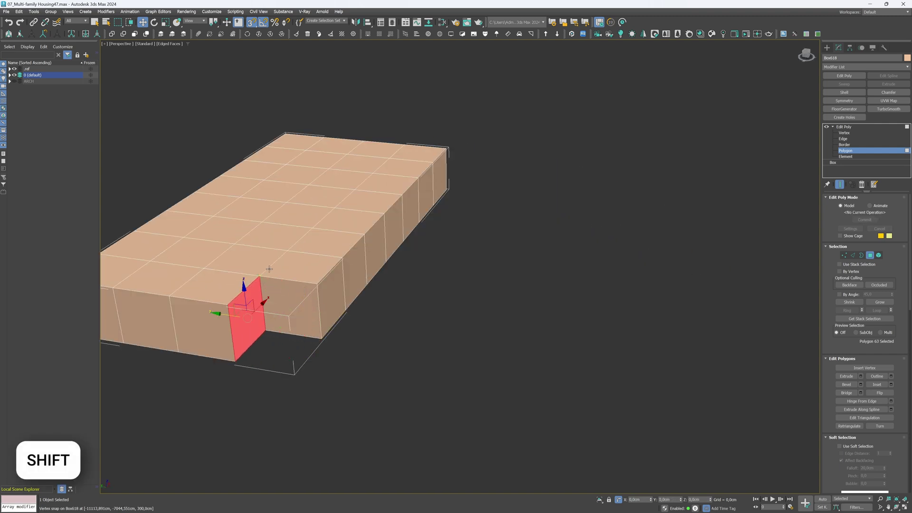
- Push the rear polygon of the opposite end wall inward by one segment to notch the diagonally opposite corner
{"action": "middle_click_drag", "start_coordinate": [467, 209], "coordinate": [387, 244]}
{"action": "middle_click_drag", "start_coordinate": [598, 389], "coordinate": [479, 288]}
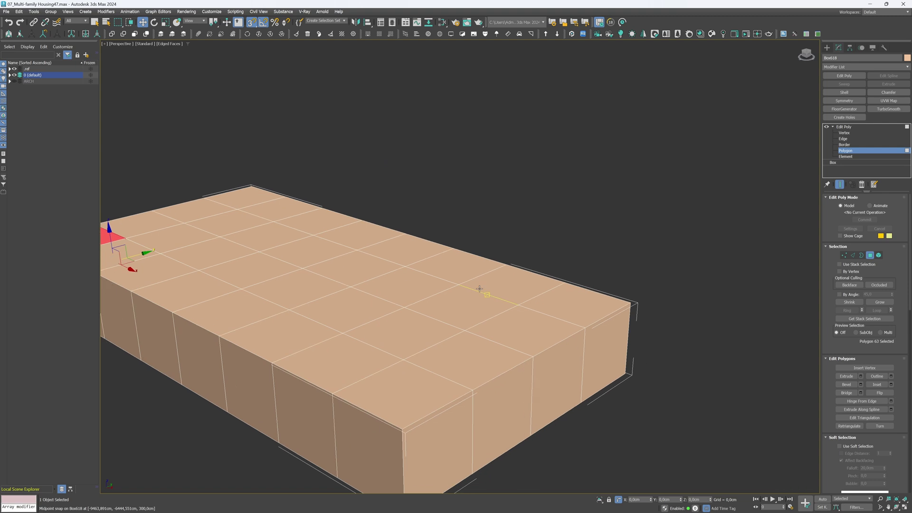
{"action": "middle_click_drag", "start_coordinate": [528, 331], "coordinate": [495, 322], "text": "alt"}
{"action": "left_click", "coordinate": [574, 332]}
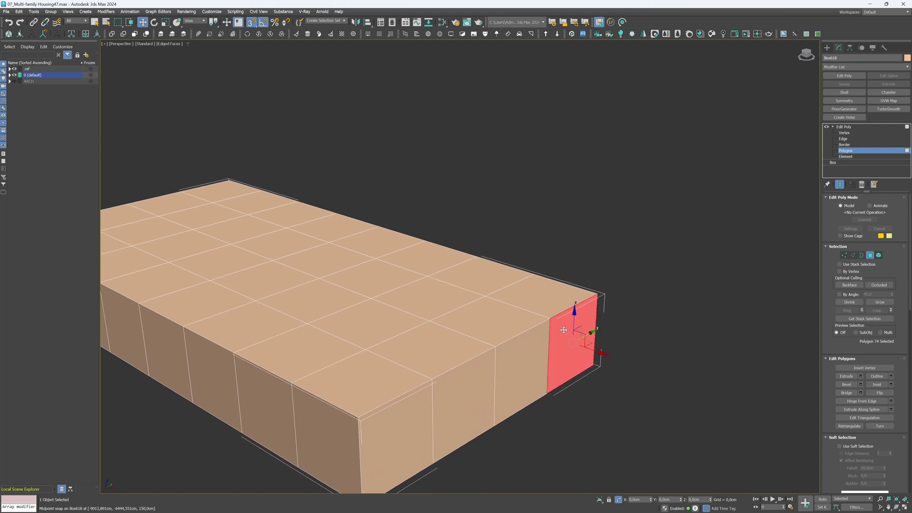
{"action": "left_click_drag", "start_coordinate": [591, 346], "coordinate": [531, 275], "text": "shift"}
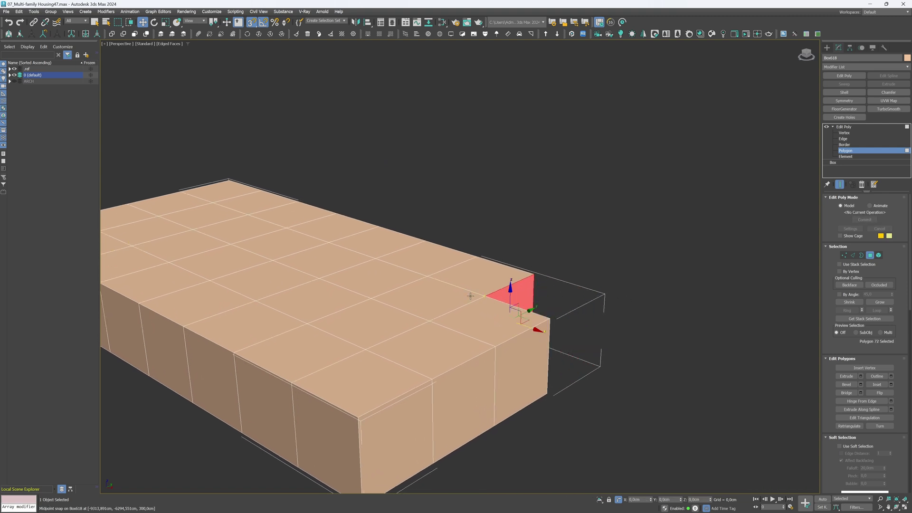
- Push the third front polygon from the unnotched front corner inward by one segment to form an entrance recess
{"action": "middle_click_drag", "start_coordinate": [334, 331], "coordinate": [454, 391]}
{"action": "left_click", "coordinate": [417, 408]}
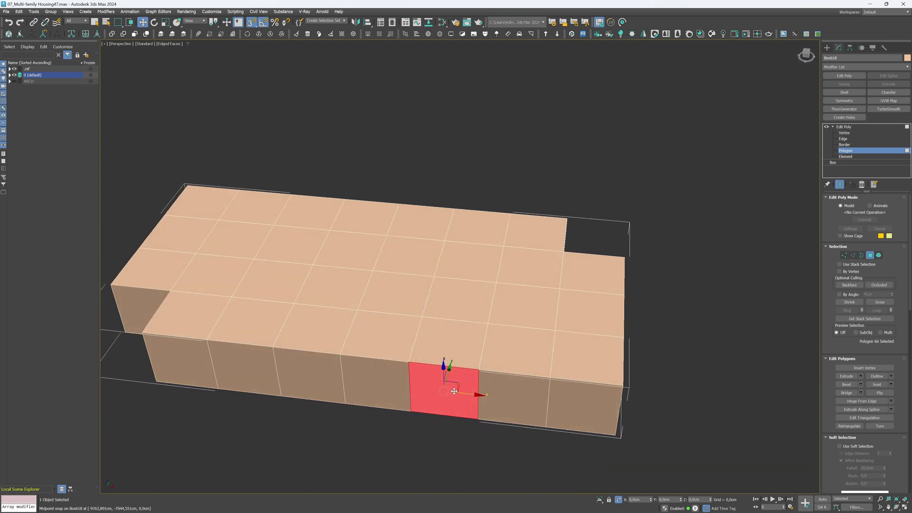
{"action": "left_click_drag", "start_coordinate": [458, 367], "coordinate": [484, 345], "text": "shift"}
{"action": "middle_click_drag", "start_coordinate": [484, 346], "coordinate": [461, 357], "text": "alt"}
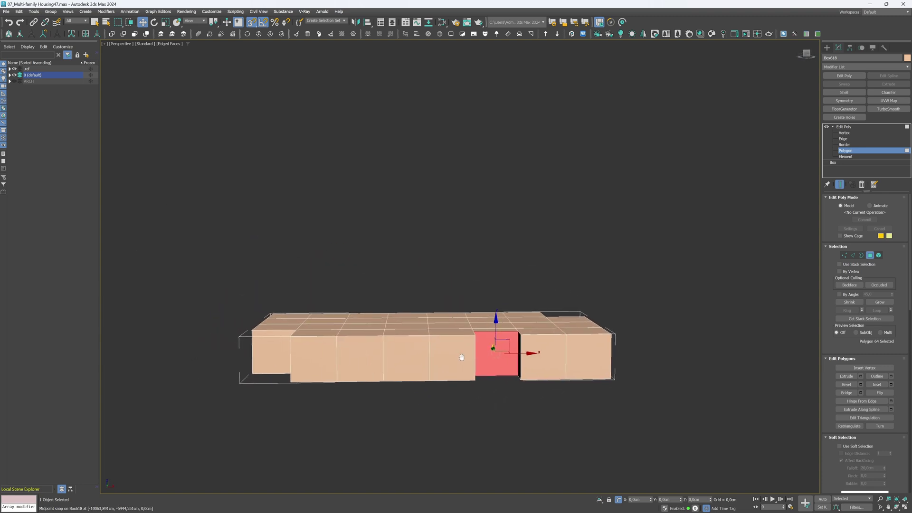
- Inset the two adjoining polygons at the unnotched front corner as a group by 50 cm
{"action": "left_click", "coordinate": [591, 355]}
{"action": "middle_click_drag", "start_coordinate": [592, 355], "coordinate": [606, 354], "text": "alt"}
{"action": "left_click", "coordinate": [618, 350], "text": "ctrl"}
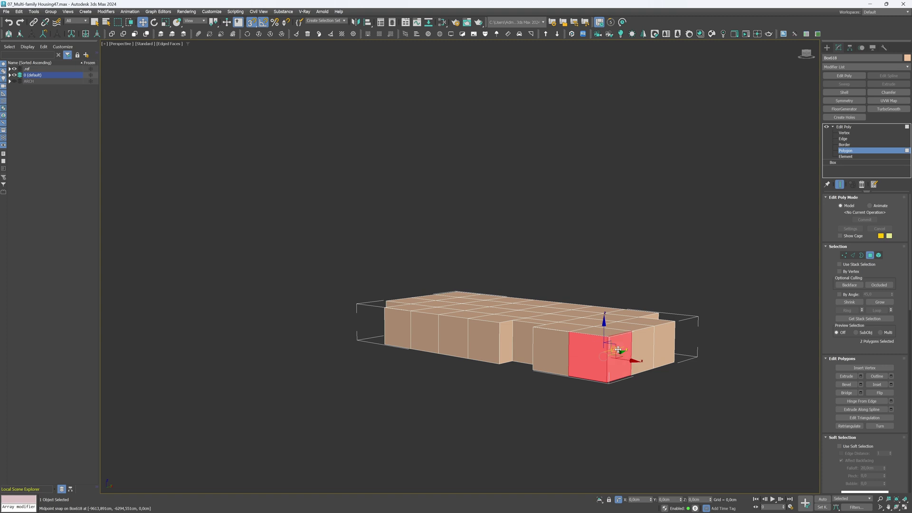
{"action": "scroll", "coordinate": [612, 354], "scroll_direction": "up", "scroll_amount": 5}
{"action": "middle_click_drag", "start_coordinate": [597, 369], "coordinate": [585, 366]}
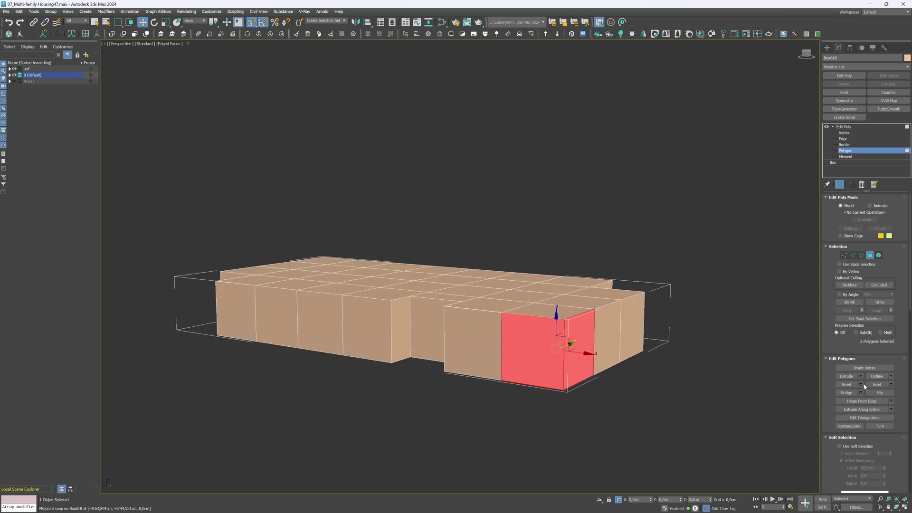
{"action": "left_click", "coordinate": [890, 384]}
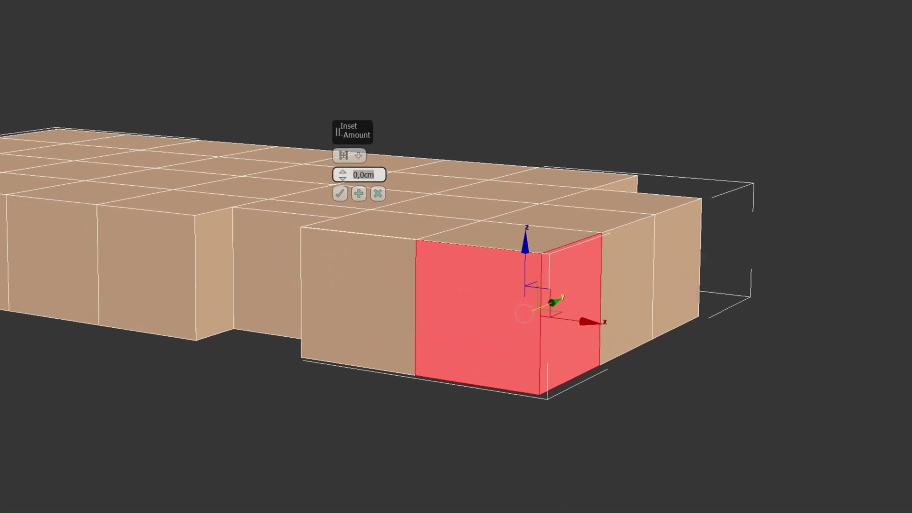
{"action": "type", "text": "50"}
{"action": "key", "text": "Return"}
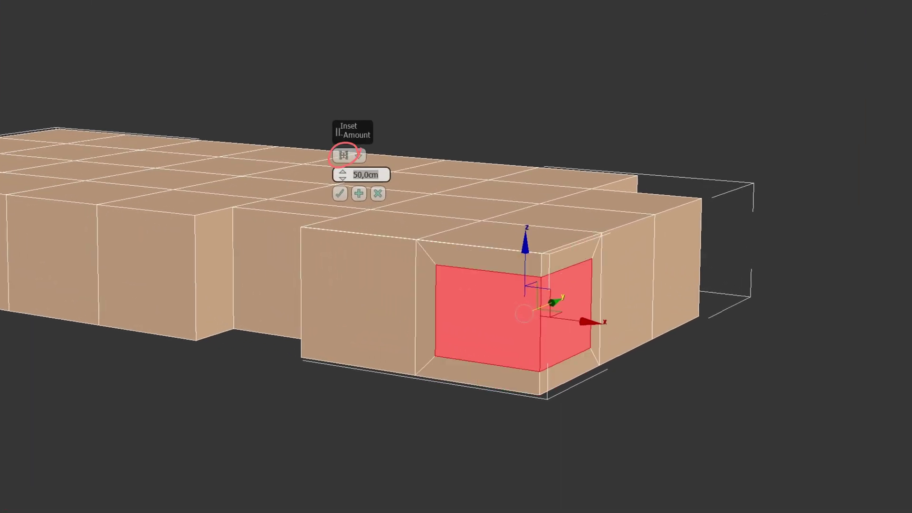
{"action": "left_click", "coordinate": [340, 194]}
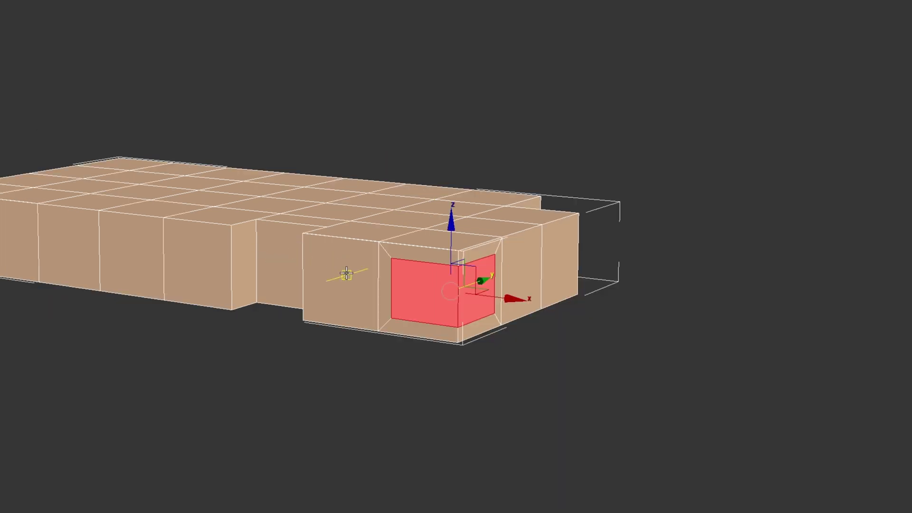
- Inset seven wall polygons by 50 cm with By Polygon, covering the front facade, entrance recess, notched front corner and both end walls
{"action": "left_click", "coordinate": [343, 266]}
{"action": "left_click", "coordinate": [546, 265], "text": "ctrl"}
{"action": "middle_click_drag", "start_coordinate": [442, 348], "coordinate": [465, 336], "text": "alt"}
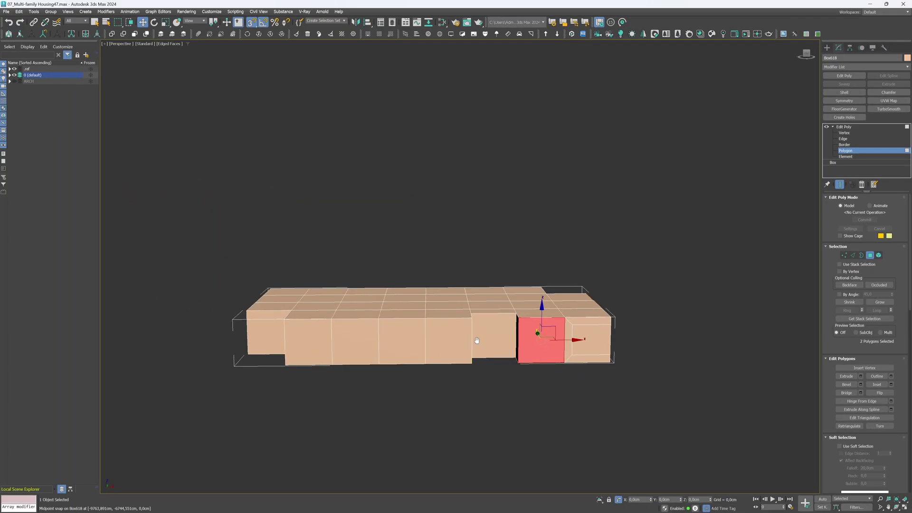
{"action": "scroll", "coordinate": [479, 333], "scroll_direction": "up", "scroll_amount": 2}
{"action": "left_click", "coordinate": [479, 333], "text": "ctrl"}
{"action": "left_click", "coordinate": [417, 339], "text": "ctrl"}
{"action": "left_click", "coordinate": [219, 335], "text": "ctrl"}
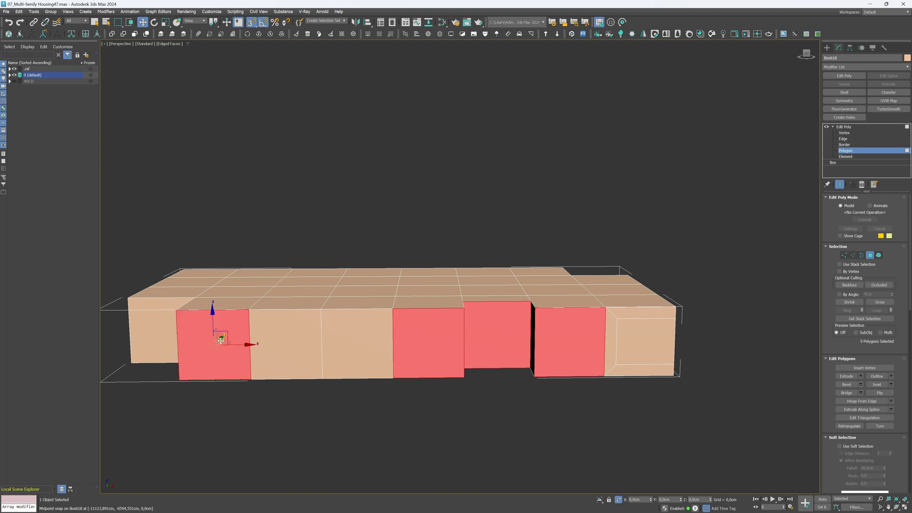
{"action": "middle_click_drag", "start_coordinate": [218, 334], "coordinate": [403, 356], "text": "alt"}
{"action": "left_click", "coordinate": [434, 375], "text": "ctrl"}
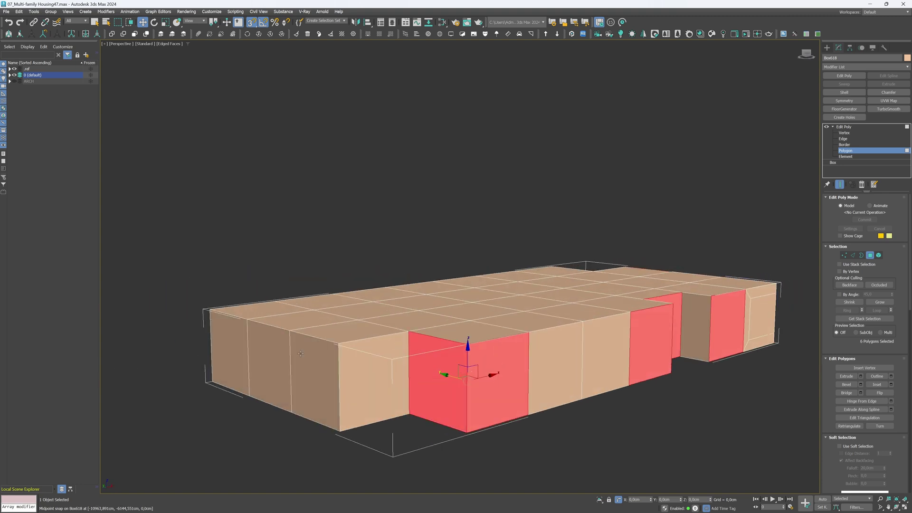
{"action": "left_click", "coordinate": [229, 354], "text": "ctrl"}
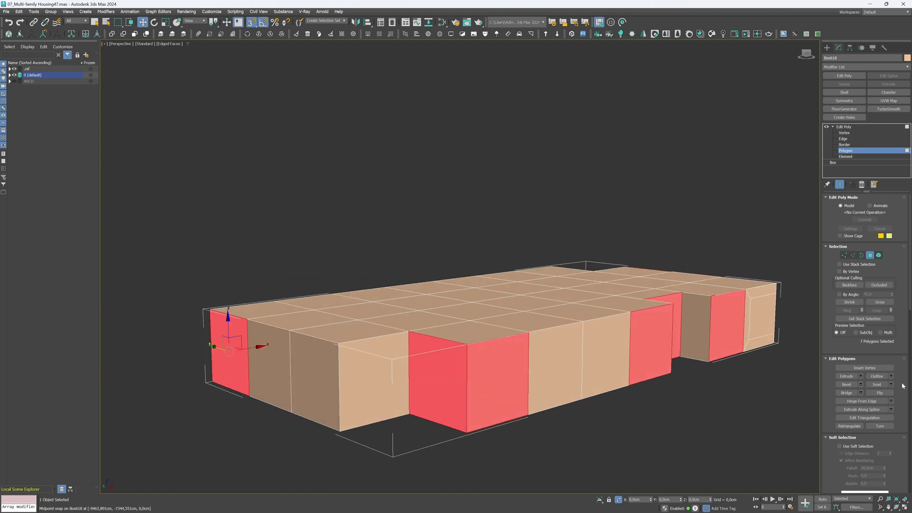
{"action": "left_click", "coordinate": [890, 384]}
{"action": "left_click", "coordinate": [473, 268]}
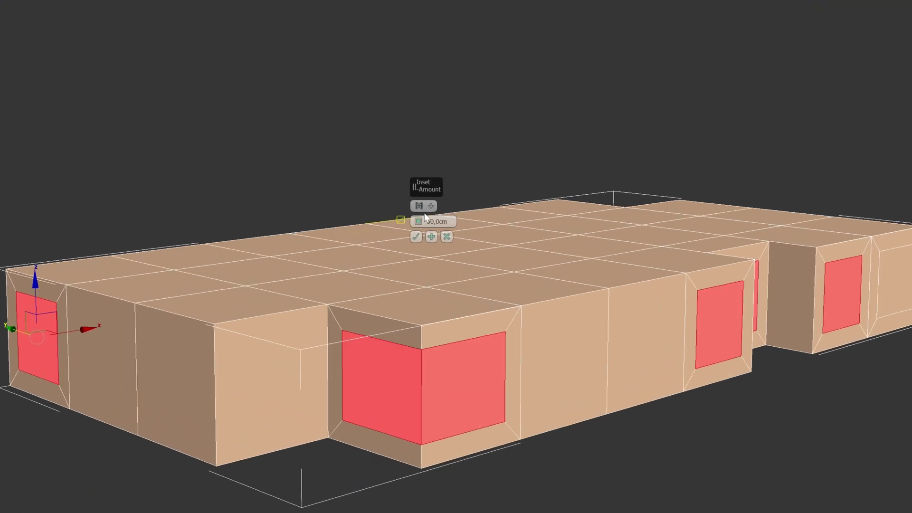
{"action": "left_click", "coordinate": [434, 192]}
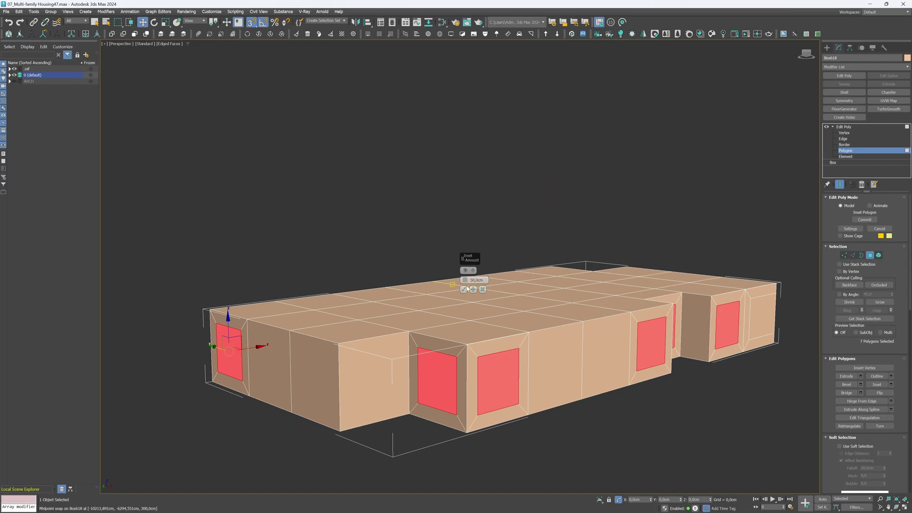
{"action": "left_click", "coordinate": [389, 207]}
- Inset the end-wall polygon next to the notched front corner by 50 cm
{"action": "left_click", "coordinate": [313, 377]}
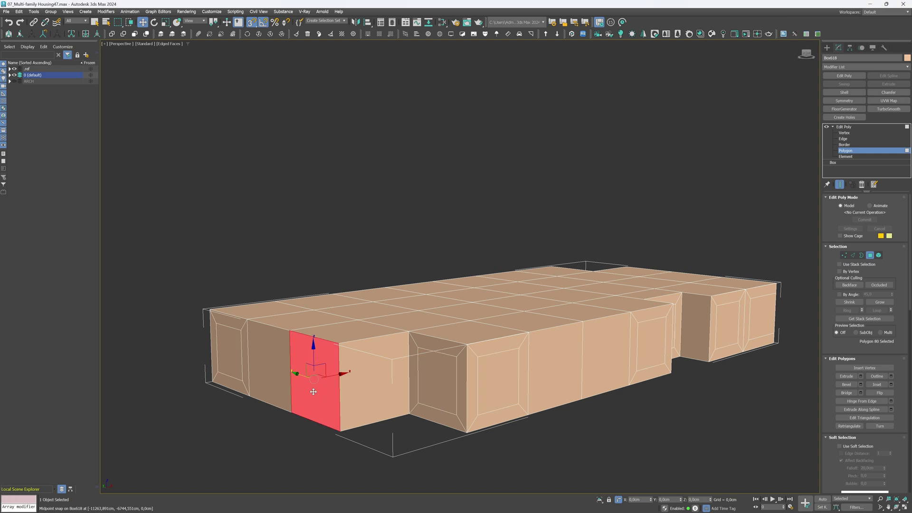
{"action": "left_click", "coordinate": [891, 384]}
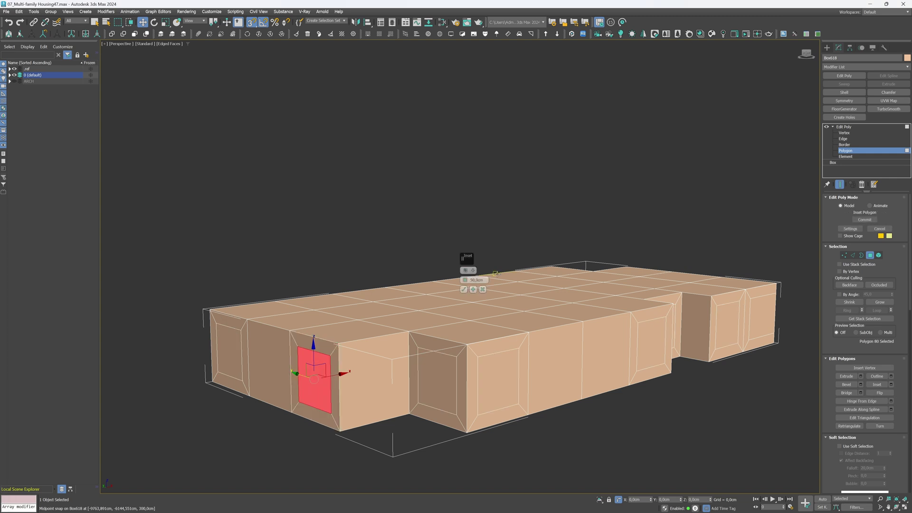
{"action": "left_click", "coordinate": [464, 290]}
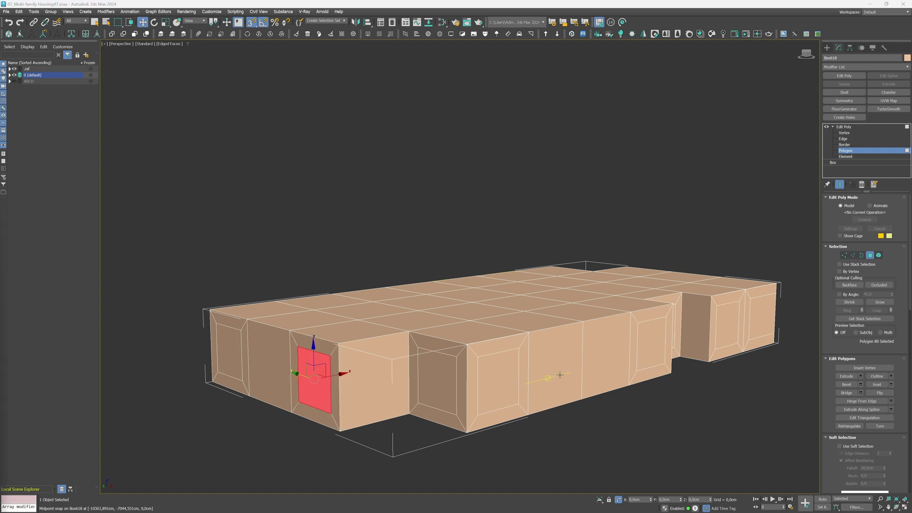
- Delete all the inset inner polygons around the building to cut the window and door openings
{"action": "middle_click_drag", "start_coordinate": [559, 375], "coordinate": [546, 360]}
{"action": "left_click", "coordinate": [221, 346], "text": "ctrl"}
{"action": "left_click", "coordinate": [423, 366], "text": "ctrl"}
{"action": "left_click", "coordinate": [495, 362], "text": "ctrl"}
{"action": "left_click", "coordinate": [639, 332], "text": "ctrl"}
{"action": "left_click", "coordinate": [448, 349], "text": "ctrl"}
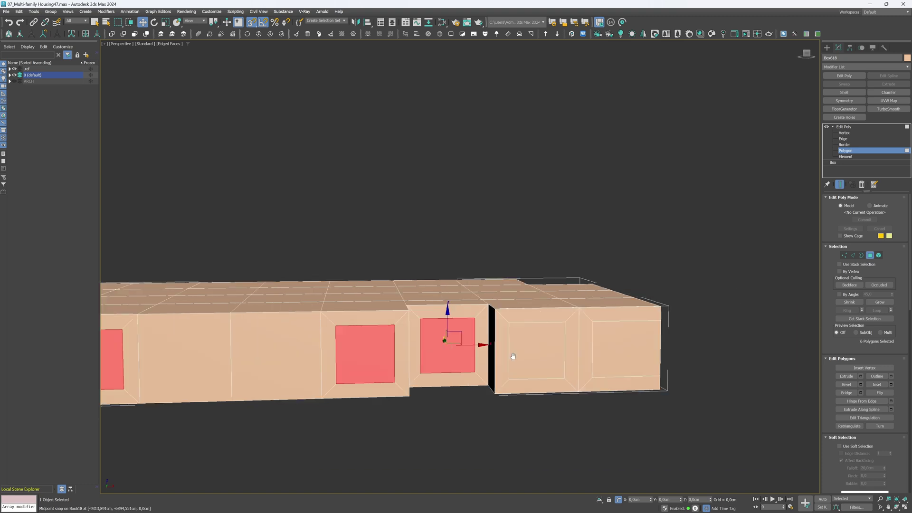
{"action": "left_click", "coordinate": [537, 352], "text": "ctrl"}
{"action": "scroll", "coordinate": [542, 352], "scroll_direction": "down", "scroll_amount": 3}
{"action": "left_click", "coordinate": [601, 350], "text": "ctrl"}
{"action": "middle_click_drag", "start_coordinate": [631, 352], "coordinate": [470, 379], "text": "alt"}
{"action": "left_click", "coordinate": [444, 427], "text": "ctrl"}
{"action": "left_click", "coordinate": [581, 414], "text": "ctrl"}
{"action": "key", "text": "Delete"}
- Delete the sill polygons below the openings in the entrance recess and at the notched front corner to turn them into doorways
{"action": "middle_click_drag", "start_coordinate": [578, 418], "coordinate": [535, 392], "text": "alt"}
{"action": "left_click", "coordinate": [536, 390]}
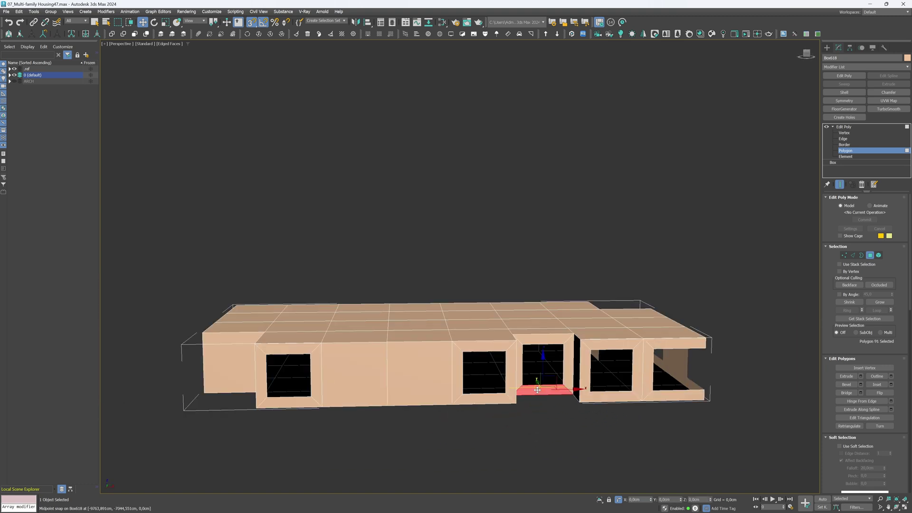
{"action": "key", "text": "Delete"}
{"action": "middle_click_drag", "start_coordinate": [482, 400], "coordinate": [461, 415], "text": "alt"}
{"action": "left_click", "coordinate": [460, 417]}
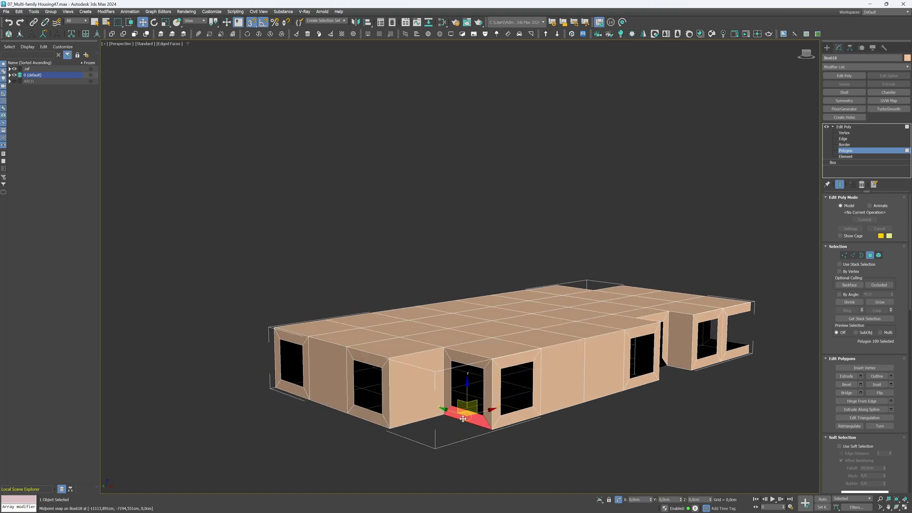
{"action": "key", "text": "Delete"}
- Lower the two bottom vertices of the notched front corner's doorway to floor level with vertex snapping
{"action": "key", "text": "1"}
{"action": "scroll", "coordinate": [465, 408], "scroll_direction": "up", "scroll_amount": 5}
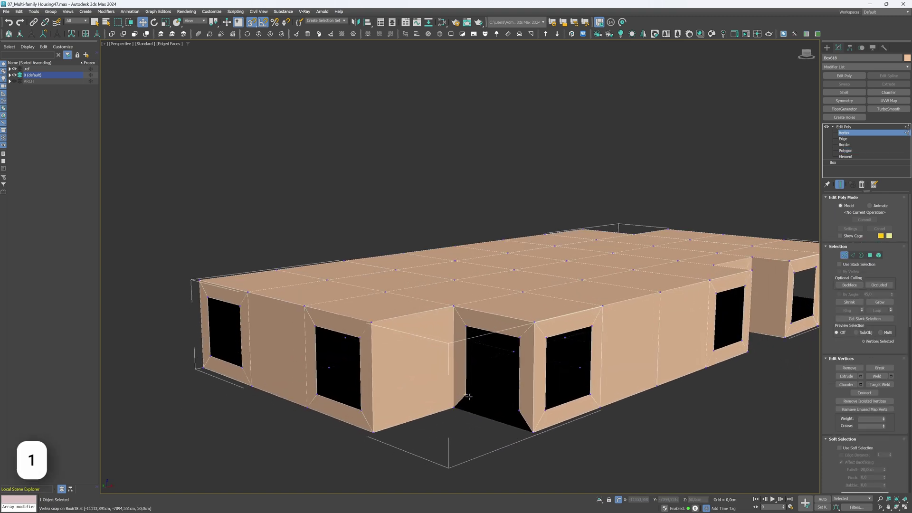
{"action": "left_click", "coordinate": [466, 395]}
{"action": "left_click", "coordinate": [519, 409], "text": "ctrl"}
{"action": "left_click_drag", "start_coordinate": [491, 382], "coordinate": [374, 432]}
{"action": "scroll", "coordinate": [380, 404], "scroll_direction": "down", "scroll_amount": 4}
{"action": "middle_click_drag", "start_coordinate": [591, 391], "coordinate": [561, 391], "text": "alt"}
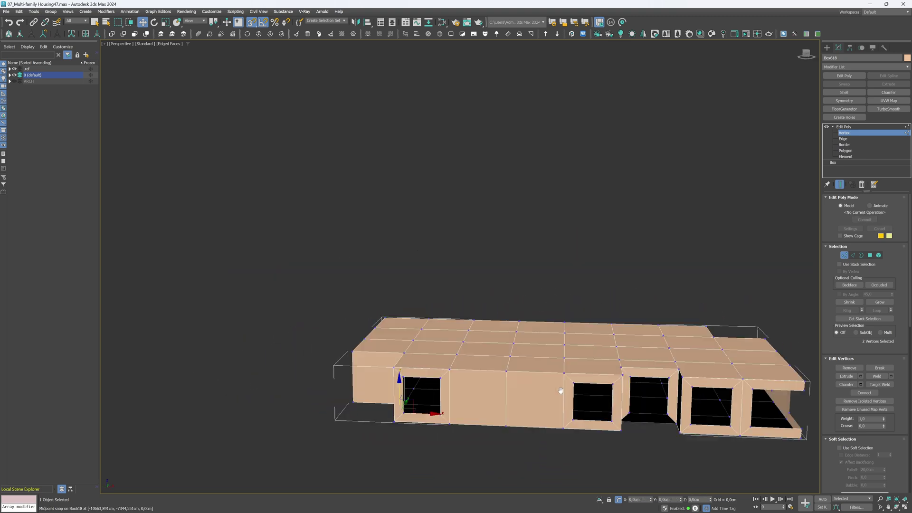
- Lower the two bottom vertices of the entrance recess doorway to floor level
{"action": "left_click", "coordinate": [627, 416]}
{"action": "scroll", "coordinate": [652, 387], "scroll_direction": "up", "scroll_amount": 4}
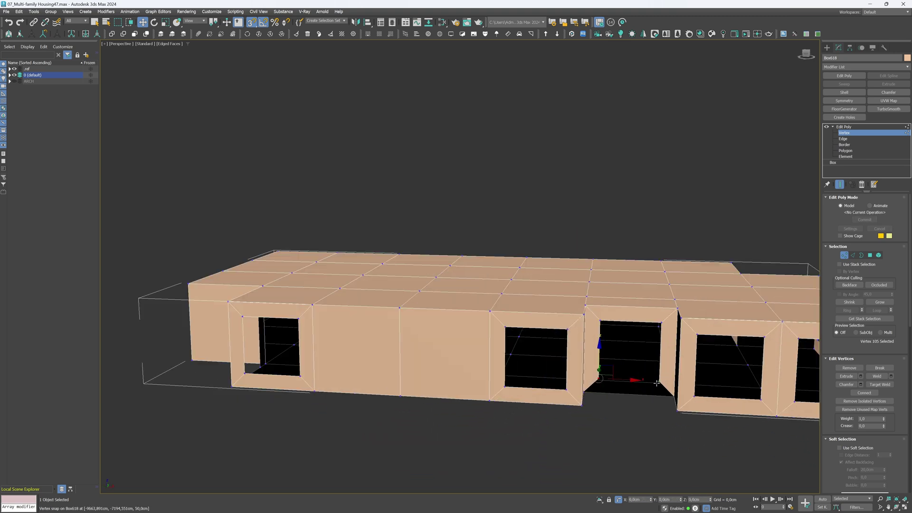
{"action": "left_click", "coordinate": [658, 381], "text": "ctrl"}
{"action": "left_click_drag", "start_coordinate": [630, 366], "coordinate": [676, 411]}
{"action": "scroll", "coordinate": [612, 373], "scroll_direction": "down", "scroll_amount": 3}
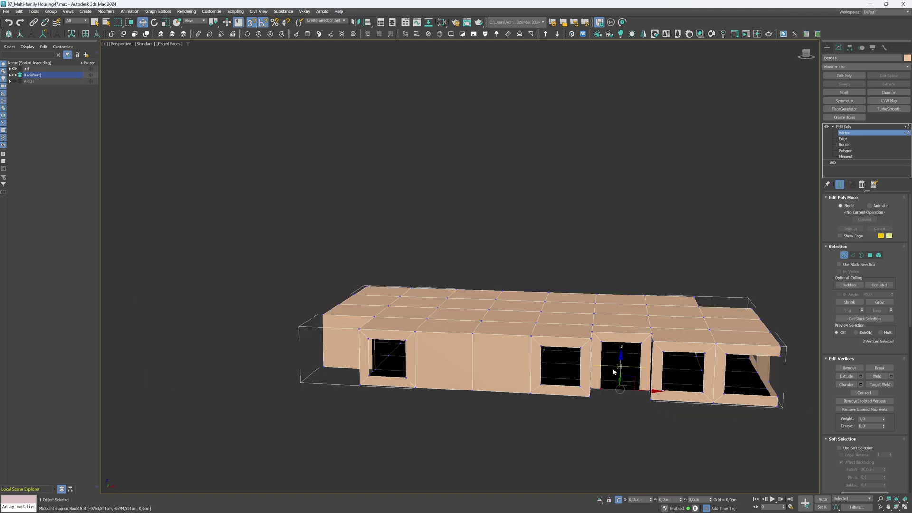
- Enable By Angle polygon selection and delete all roof and floor polygons, leaving only the walls
{"action": "left_click", "coordinate": [843, 151]}
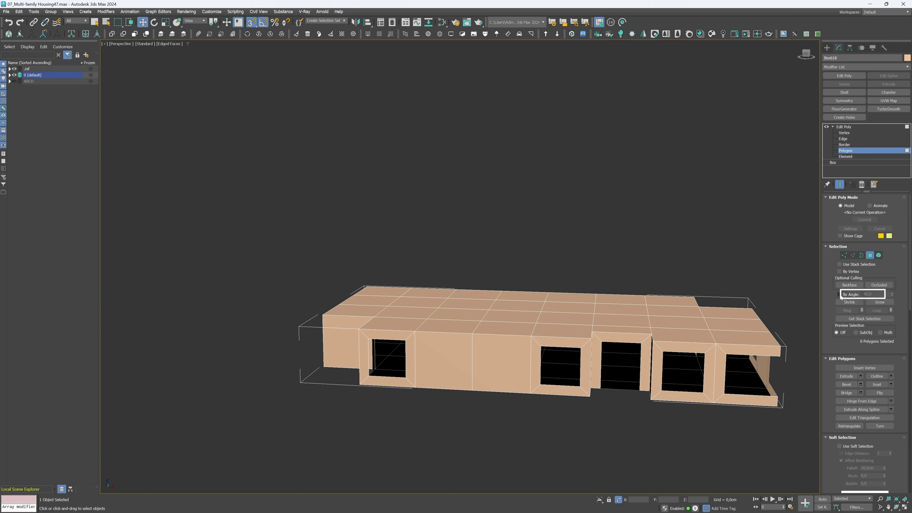
{"action": "left_click", "coordinate": [839, 294]}
{"action": "left_click", "coordinate": [649, 334]}
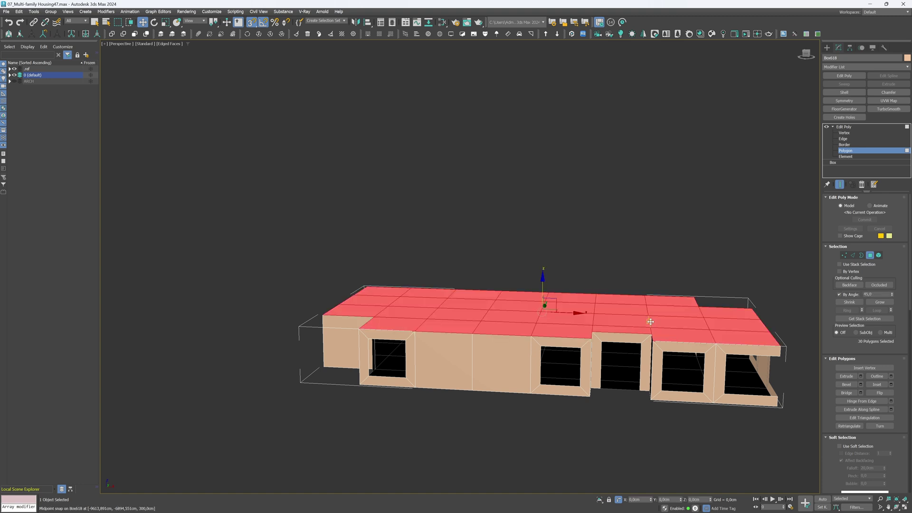
{"action": "scroll", "coordinate": [649, 336], "scroll_direction": "up", "scroll_amount": 4}
{"action": "key", "text": "Delete"}
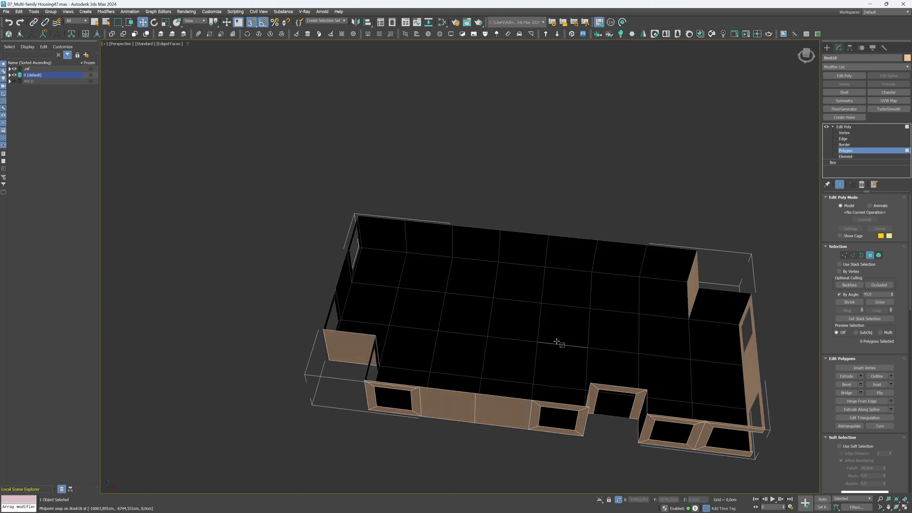
{"action": "left_click", "coordinate": [557, 341]}
{"action": "key", "text": "Delete"}
- In the Front view, move the top vertices of all window and door openings down by 15 cm
{"action": "key", "text": "f"}
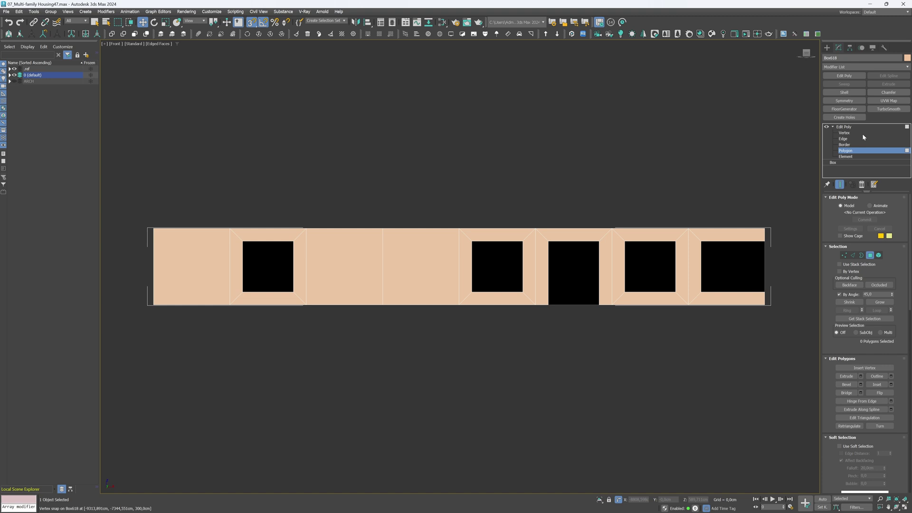
{"action": "left_click", "coordinate": [861, 133]}
{"action": "left_click_drag", "start_coordinate": [789, 255], "coordinate": [109, 240]}
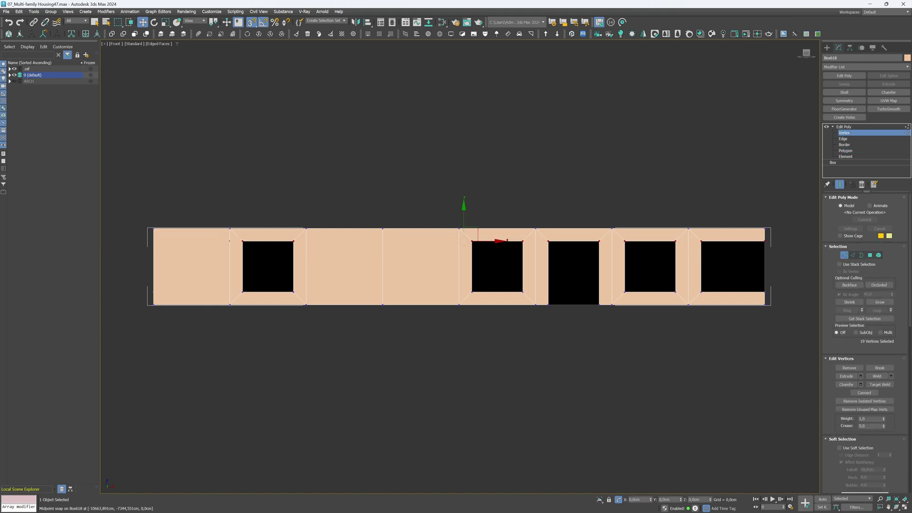
{"action": "type", "text": "-"}
{"action": "type", "text": "-15"}
{"action": "key", "text": "Return"}
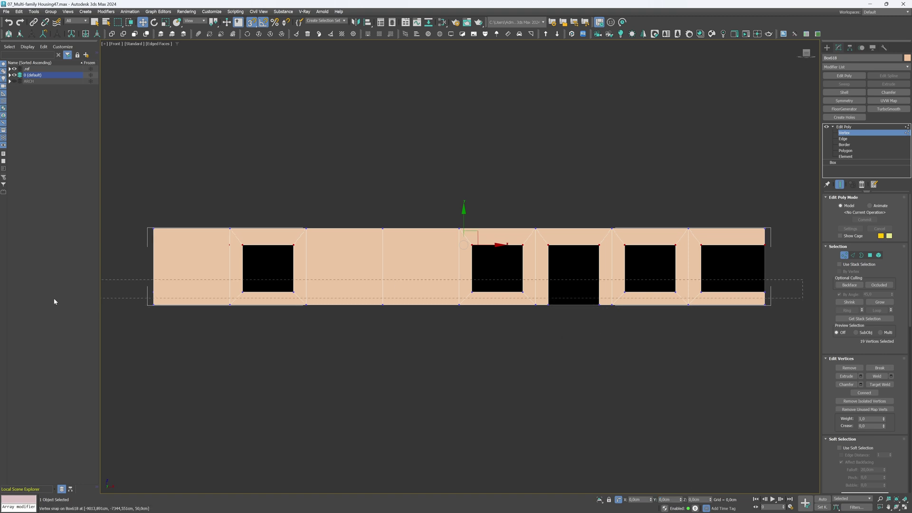
- Move the bottom vertices of all window openings up by 15 cm
{"action": "left_click_drag", "start_coordinate": [54, 299], "coordinate": [54, 298]}
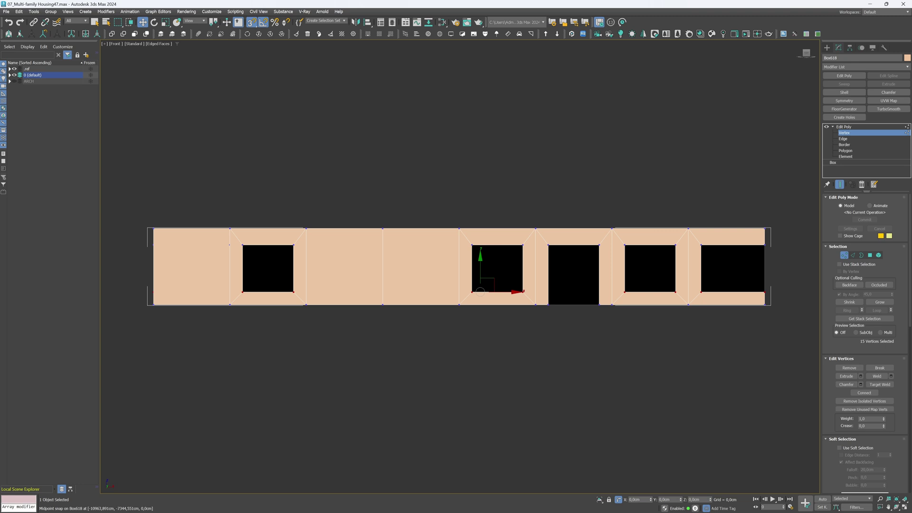
{"action": "type", "text": "15"}
{"action": "key", "text": "Return"}
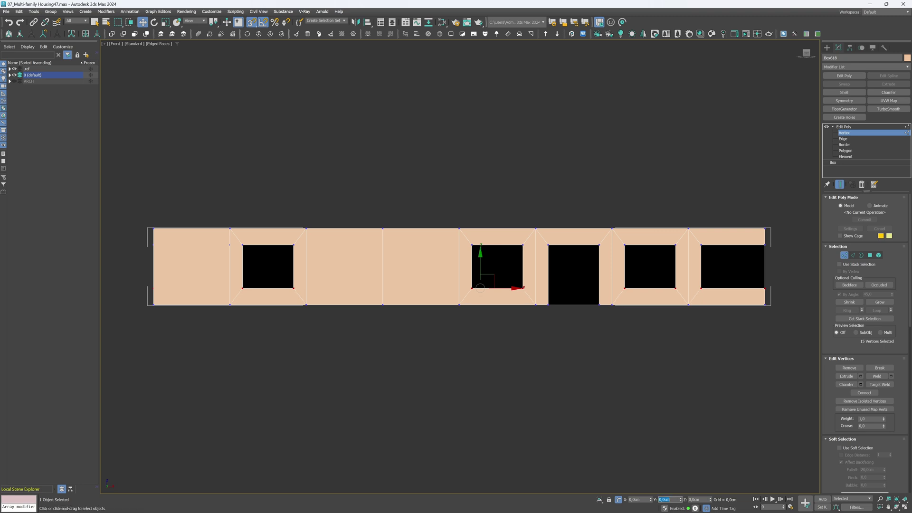
- Give the walls thickness with a Shell modifier using a 45 cm inner amount and Straighten Corners enabled
{"action": "left_click", "coordinate": [855, 127]}
{"action": "scroll", "coordinate": [629, 314], "scroll_direction": "down", "scroll_amount": 2}
{"action": "middle_click_drag", "start_coordinate": [628, 314], "coordinate": [611, 342], "text": "alt"}
{"action": "key", "text": "p"}
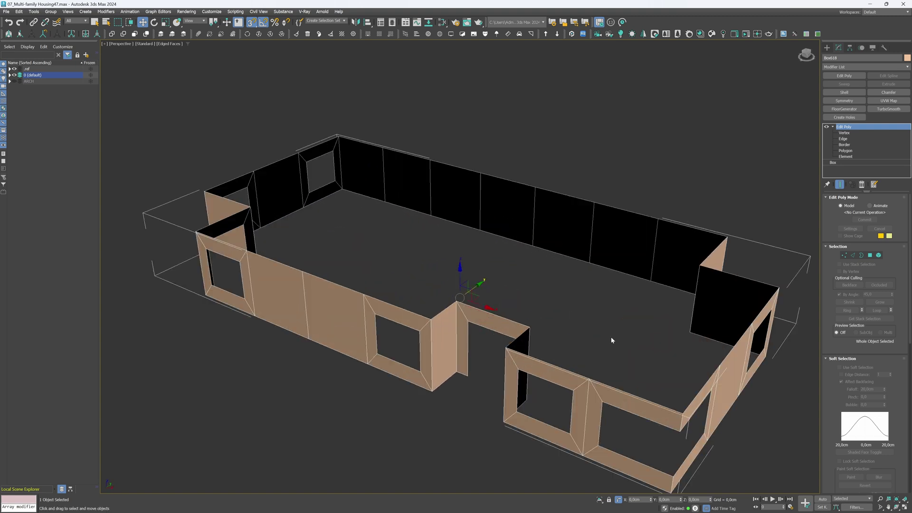
{"action": "left_click", "coordinate": [844, 92]}
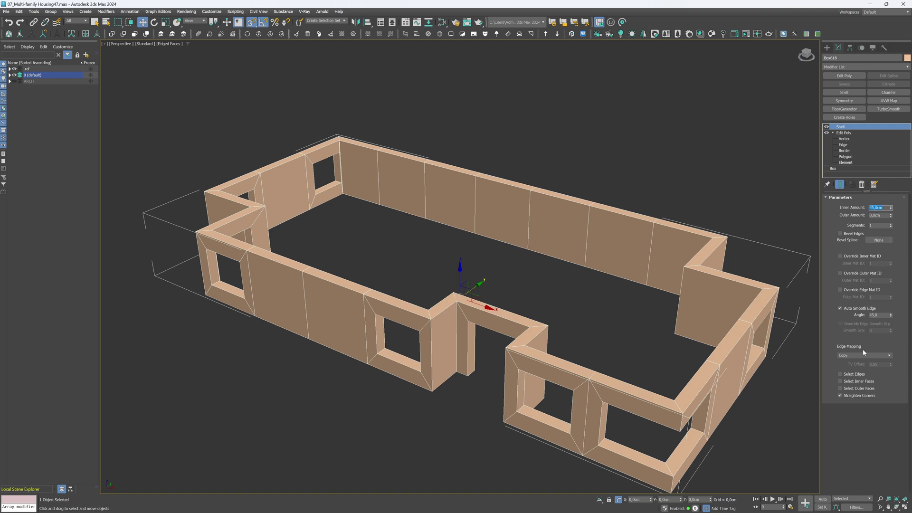
{"action": "left_click", "coordinate": [852, 396]}
{"action": "left_click", "coordinate": [852, 397]}
{"action": "left_click", "coordinate": [854, 399]}
{"action": "left_click", "coordinate": [853, 399]}
{"action": "middle_click_drag", "start_coordinate": [492, 293], "coordinate": [508, 269], "text": "alt"}
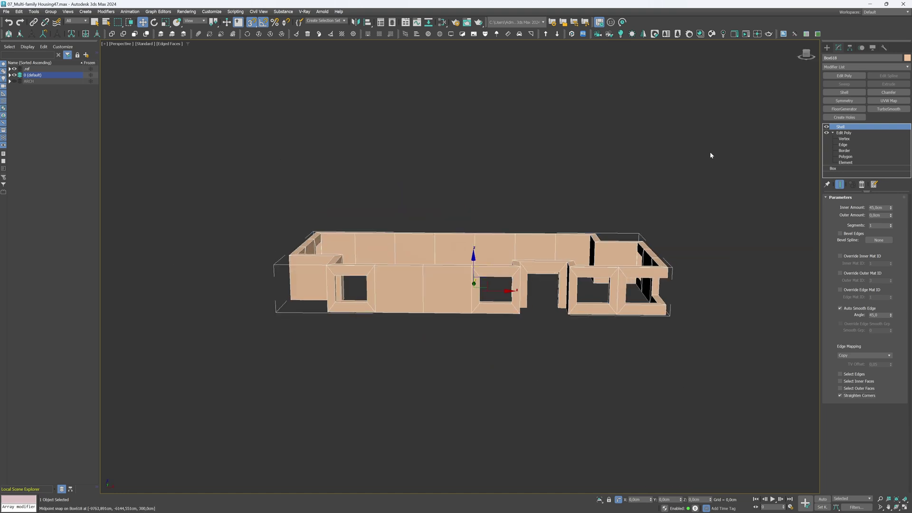
- Clone the wall object upward as one copy and snap it onto the top of the ground floor
{"action": "left_click", "coordinate": [828, 48]}
{"action": "middle_click_drag", "start_coordinate": [479, 248], "coordinate": [512, 280]}
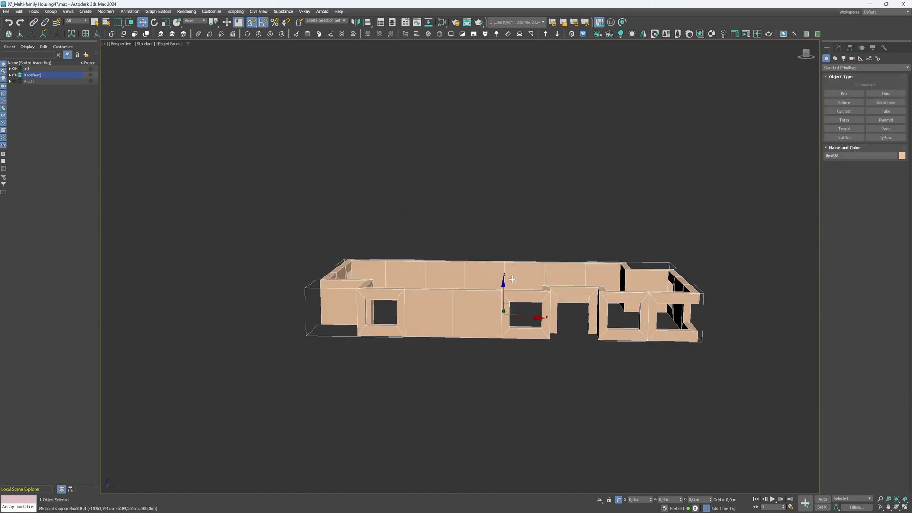
{"action": "mouse_move", "coordinate": [512, 280]}
{"action": "left_mouse_down", "text": "shift"}
{"action": "mouse_move", "coordinate": [504, 284]}
{"action": "mouse_move", "coordinate": [501, 256]}
{"action": "left_mouse_up", "text": "shift"}
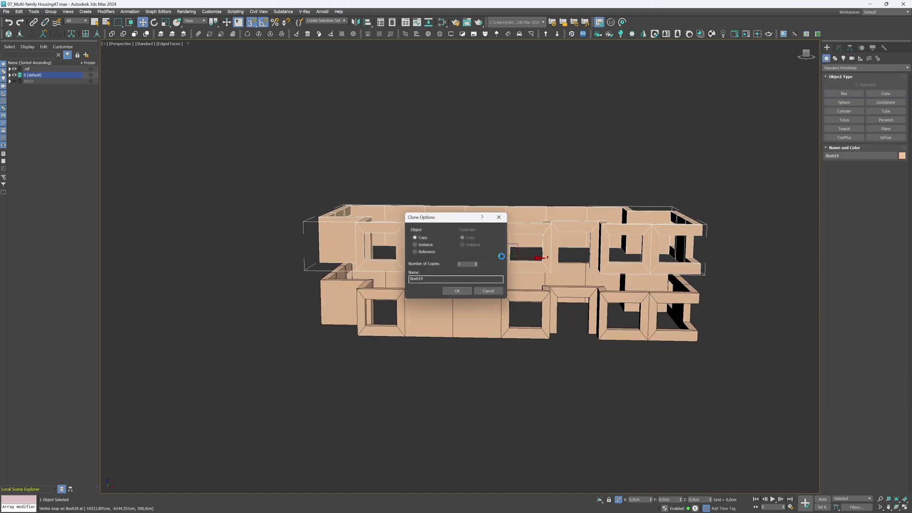
{"action": "left_click", "coordinate": [469, 291]}
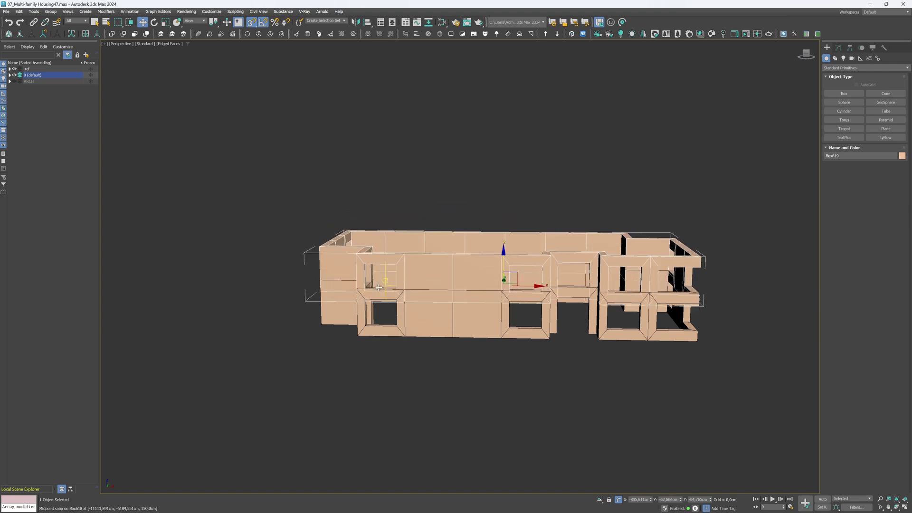
{"action": "left_click_drag", "start_coordinate": [379, 287], "coordinate": [378, 275]}
- Remove the Shell and Edit Poly modifiers from the copy and set the box height to 30 cm
{"action": "left_click", "coordinate": [838, 48]}
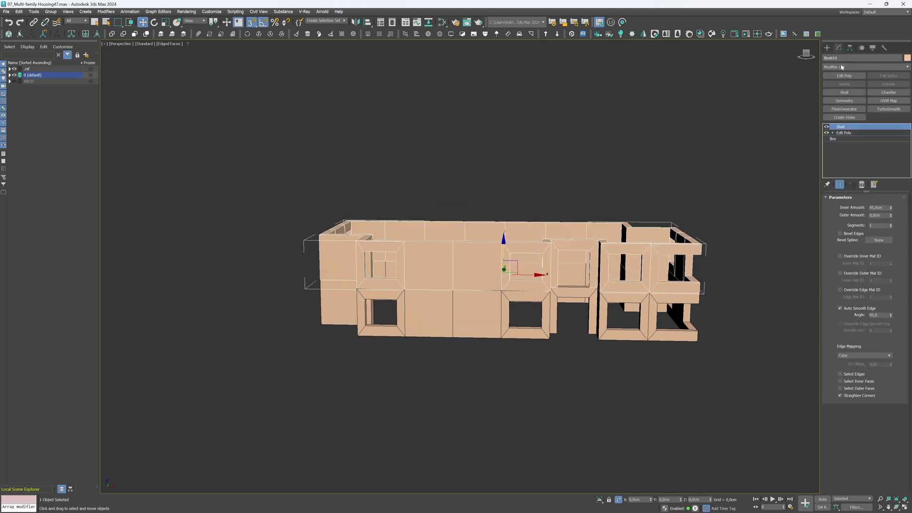
{"action": "left_click", "coordinate": [862, 185]}
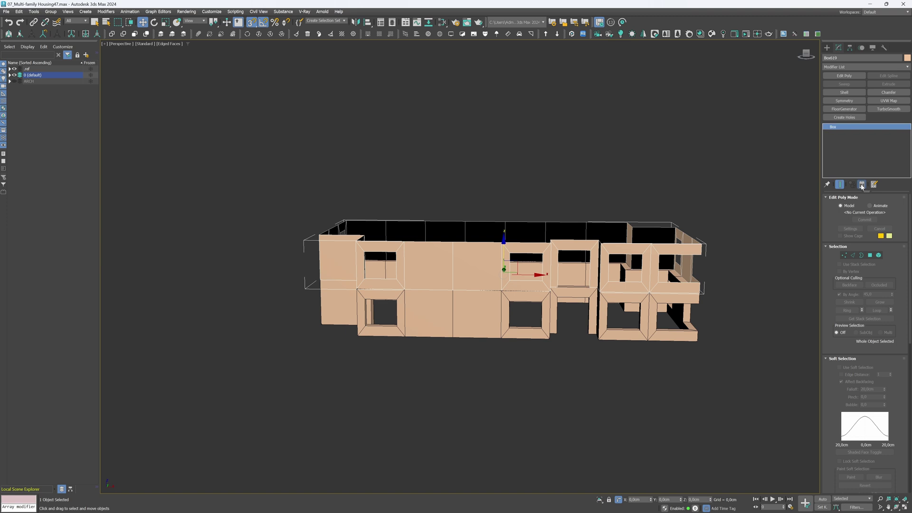
{"action": "left_click", "coordinate": [861, 184]}
{"action": "type", "text": "3"}
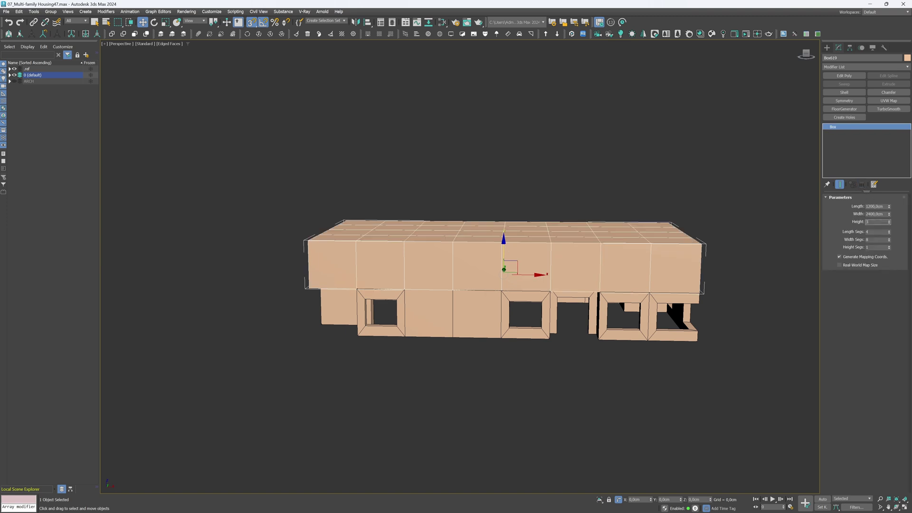
{"action": "type", "text": "0"}
{"action": "key", "text": "Return"}
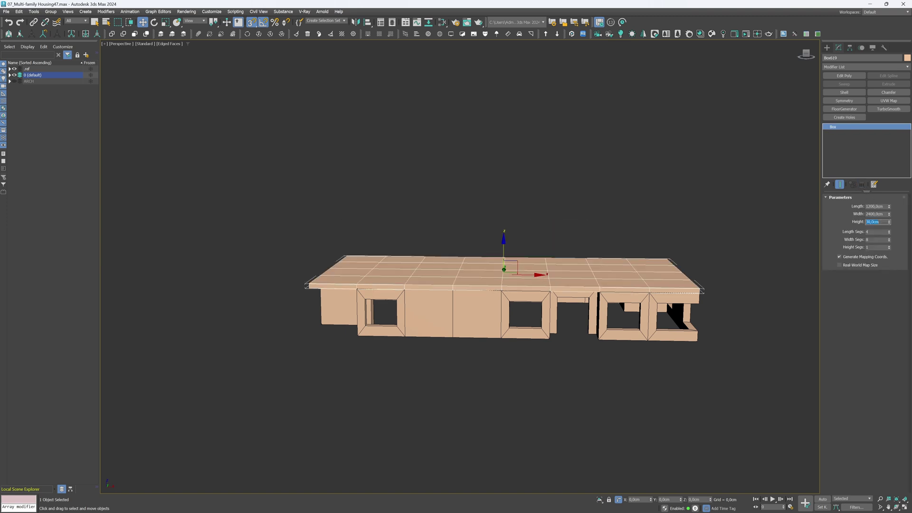
- Add an Edit Poly modifier to the slab and switch to polygon editing
{"action": "mouse_move", "coordinate": [583, 315]}
{"action": "middle_mouse_down", "text": "alt"}
{"action": "mouse_move", "coordinate": [606, 317]}
{"action": "mouse_move", "coordinate": [408, 372]}
{"action": "mouse_move", "coordinate": [443, 350]}
{"action": "middle_mouse_up", "text": "alt"}
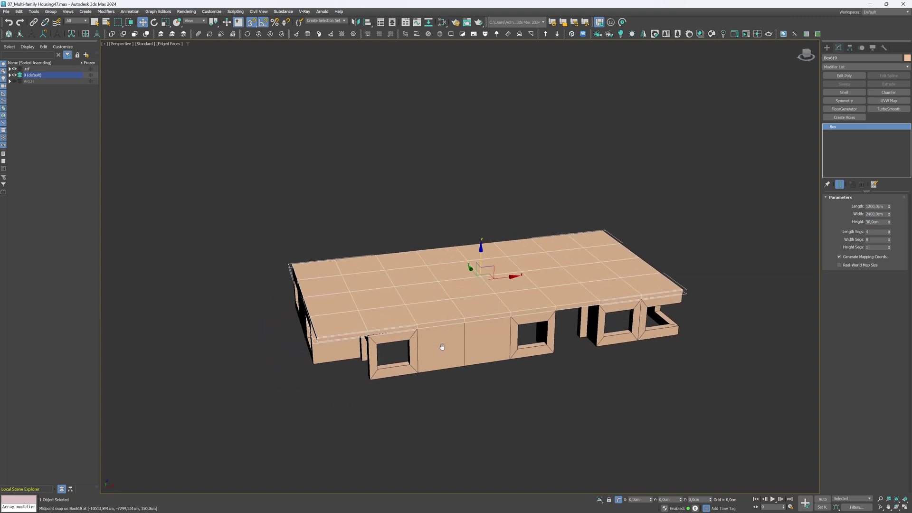
{"action": "left_click", "coordinate": [844, 75]}
{"action": "left_click", "coordinate": [832, 127]}
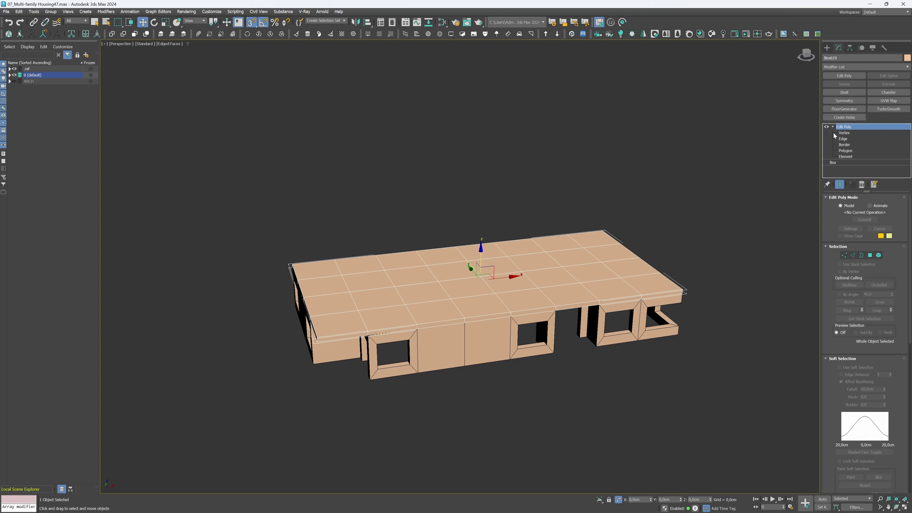
{"action": "key", "text": "4"}
- Extrude five slab edge polygons, one above the blank front wall and four around the unnotched front corner, 150 cm by Local Normals
{"action": "left_click", "coordinate": [444, 323]}
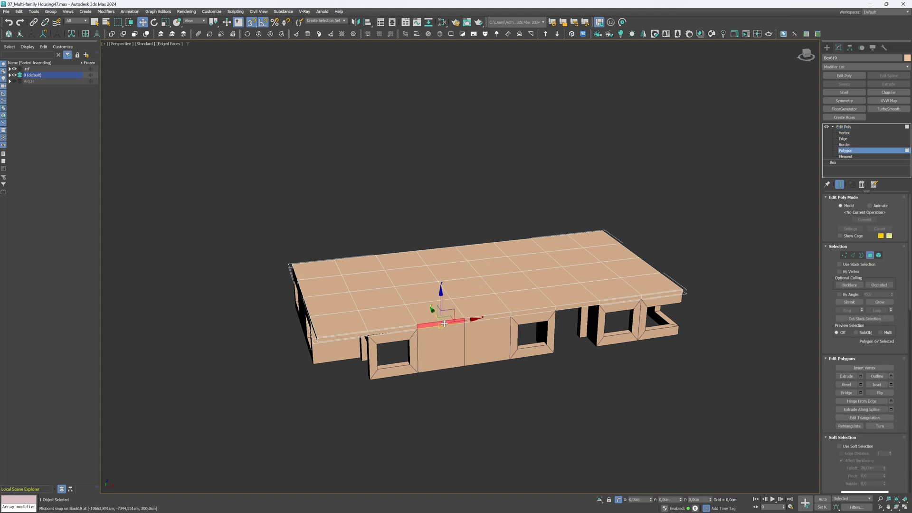
{"action": "left_click", "coordinate": [616, 301], "text": "ctrl"}
{"action": "middle_click_drag", "start_coordinate": [617, 300], "coordinate": [589, 299], "text": "alt"}
{"action": "left_click", "coordinate": [677, 324], "text": "ctrl"}
{"action": "middle_click_drag", "start_coordinate": [677, 325], "coordinate": [625, 371], "text": "alt"}
{"action": "left_click", "coordinate": [629, 358], "text": "ctrl"}
{"action": "left_click", "coordinate": [653, 343], "text": "ctrl"}
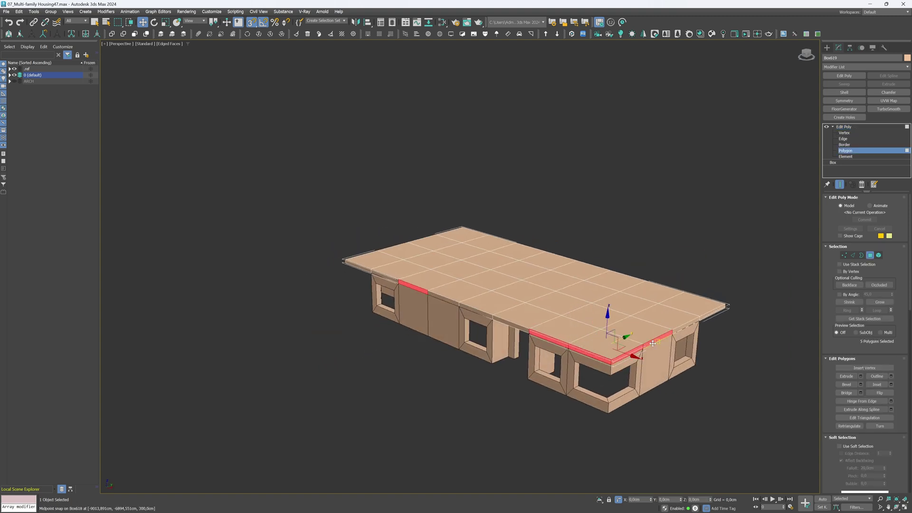
{"action": "left_click", "coordinate": [860, 378]}
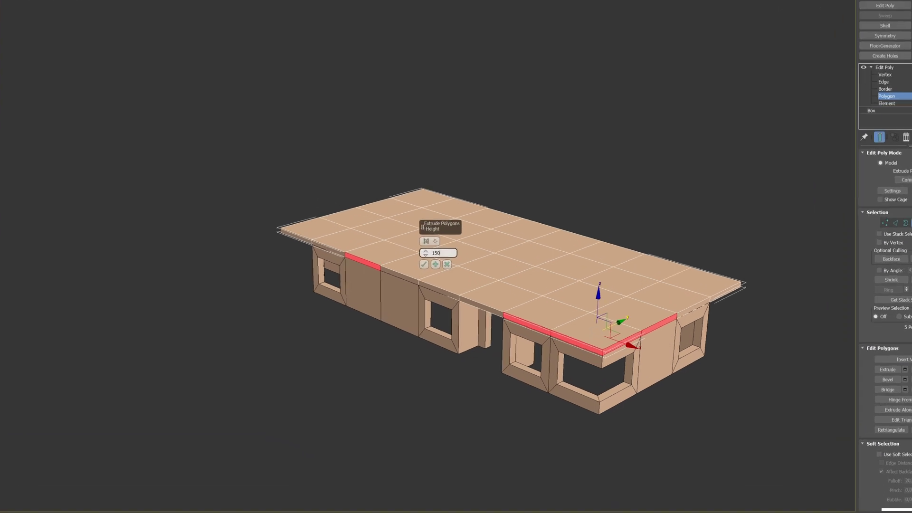
{"action": "key", "text": "Return"}
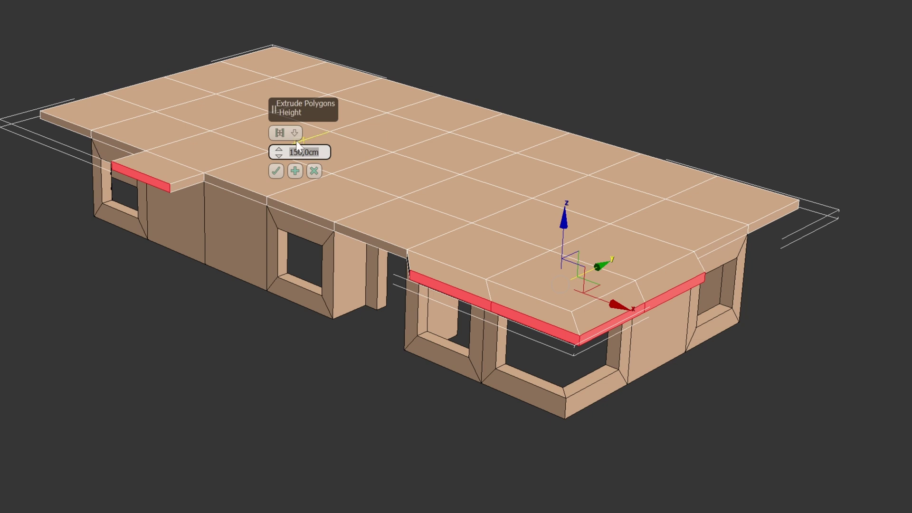
{"action": "left_click", "coordinate": [279, 134]}
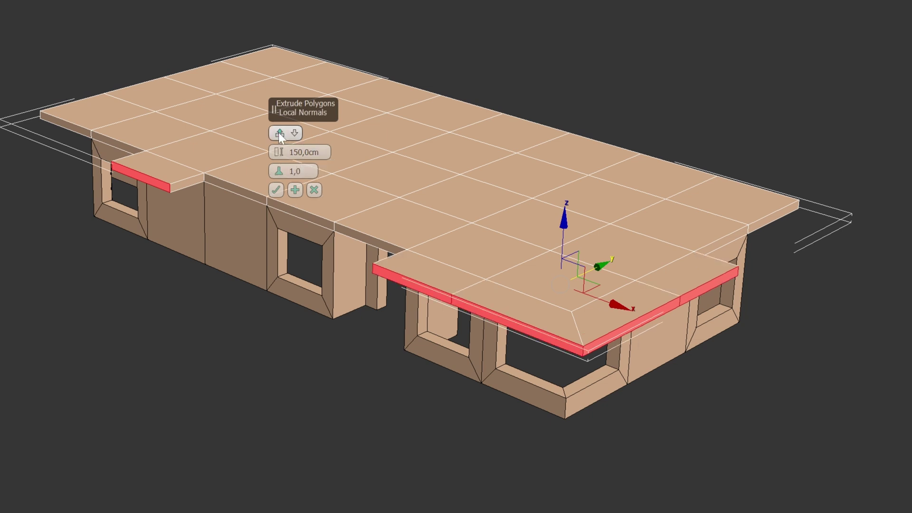
{"action": "left_click", "coordinate": [276, 190]}
- Select all the side polygons around the balcony slab and extrude them outward 30 cm
{"action": "key", "text": "f"}
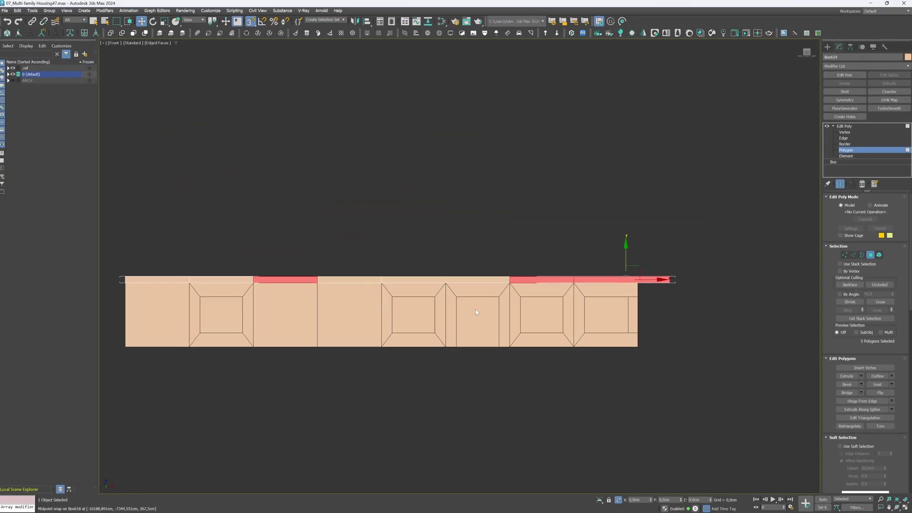
{"action": "scroll", "coordinate": [482, 310], "scroll_direction": "down", "scroll_amount": 2}
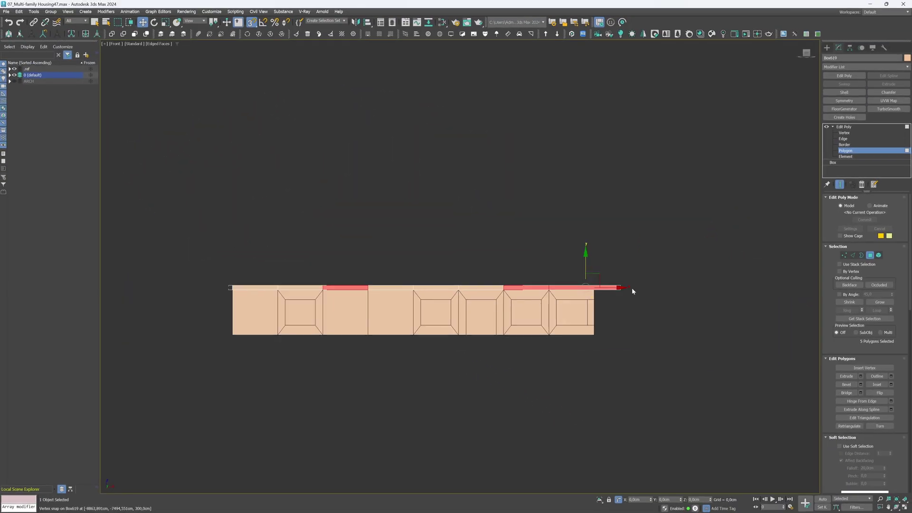
{"action": "left_click", "coordinate": [635, 288]}
{"action": "left_click_drag", "start_coordinate": [630, 287], "coordinate": [200, 288]}
{"action": "key", "text": "alt+w"}
{"action": "mouse_move", "coordinate": [626, 337]}
{"action": "middle_mouse_down", "text": "alt"}
{"action": "mouse_move", "coordinate": [636, 315]}
{"action": "mouse_move", "coordinate": [621, 332]}
{"action": "middle_mouse_up", "text": "alt"}
{"action": "key", "text": "p"}
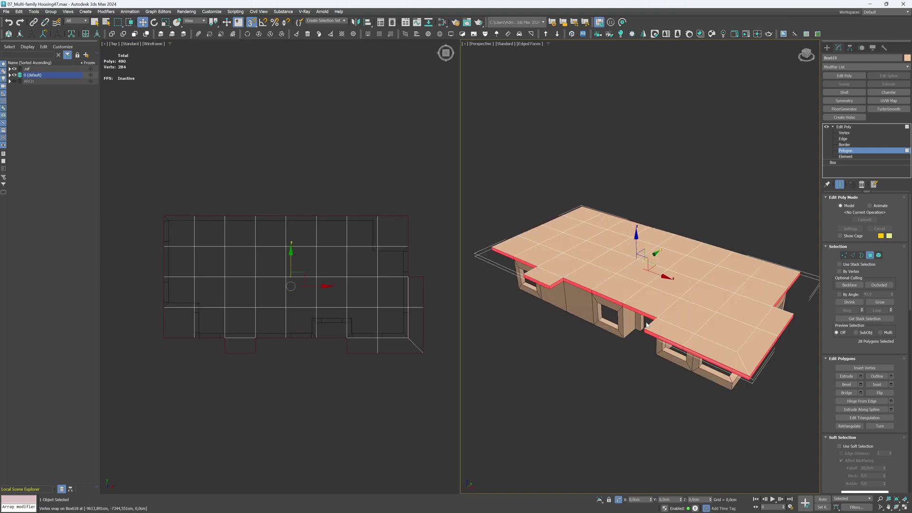
{"action": "left_click", "coordinate": [859, 375]}
{"action": "type", "text": "30,0cm"}
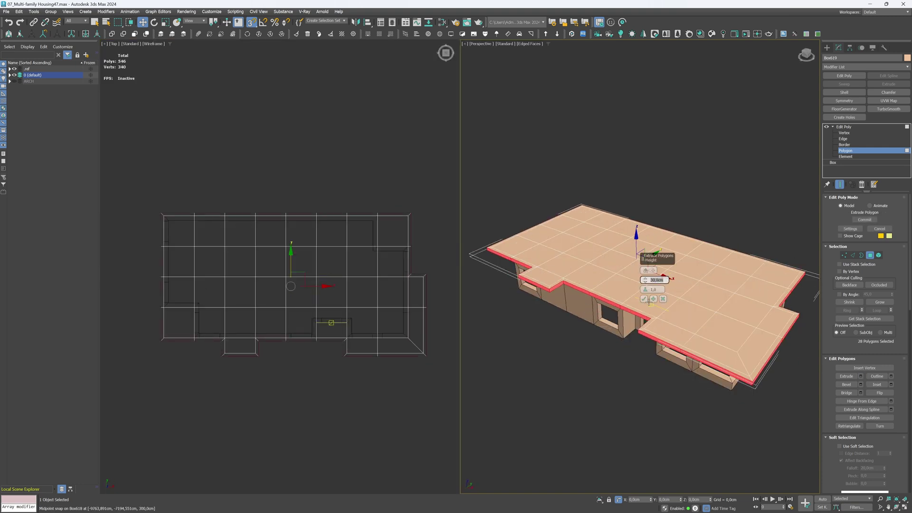
{"action": "left_click", "coordinate": [645, 299]}
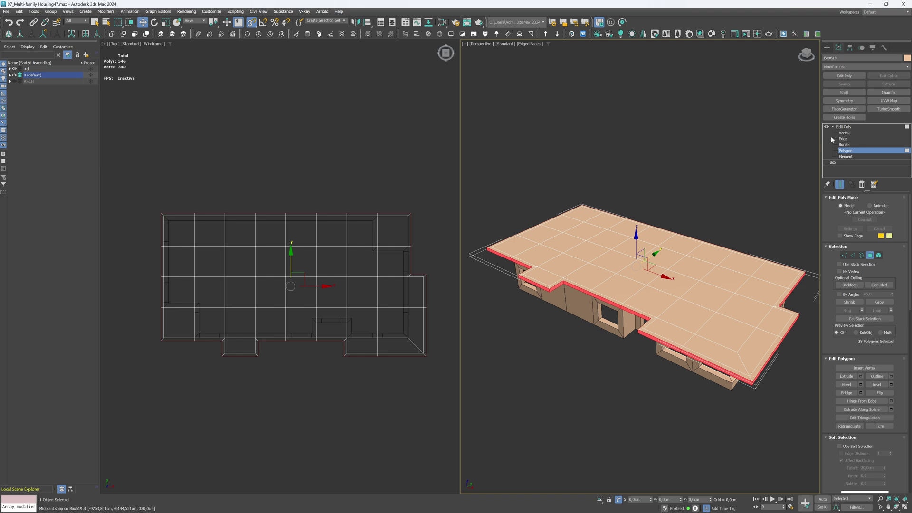
{"action": "key", "text": "4"}
- Select the ground-floor walls and snap their pivot vertically to the base of the walls
{"action": "key", "text": "alt+w"}
{"action": "middle_click_drag", "start_coordinate": [527, 366], "coordinate": [541, 352], "text": "alt"}
{"action": "left_click_drag", "start_coordinate": [446, 338], "coordinate": [446, 337]}
{"action": "scroll", "coordinate": [448, 340], "scroll_direction": "down", "scroll_amount": 4}
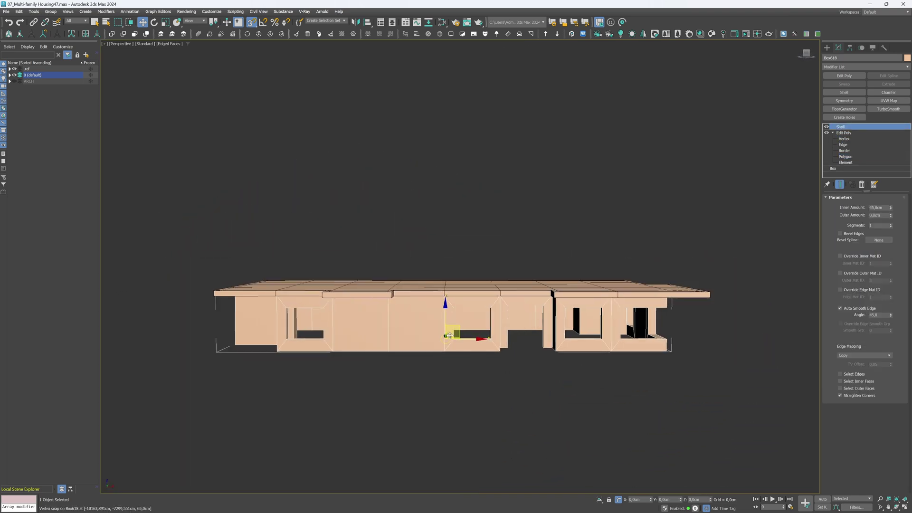
{"action": "left_click", "coordinate": [850, 47]}
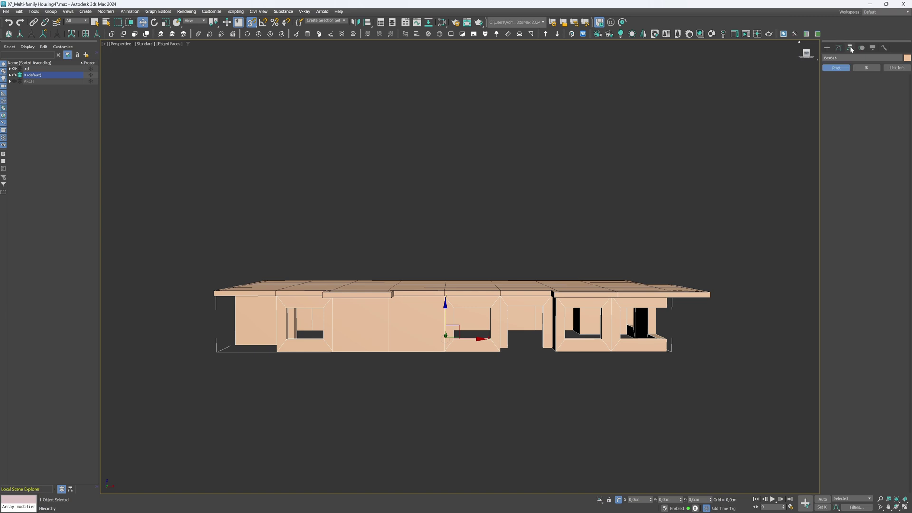
{"action": "left_click", "coordinate": [865, 94]}
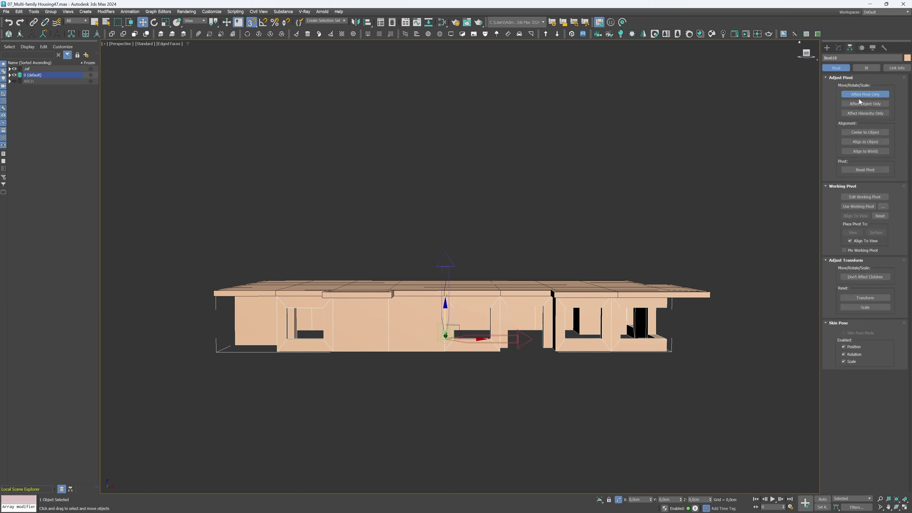
{"action": "left_click_drag", "start_coordinate": [446, 313], "coordinate": [501, 355]}
{"action": "middle_click_drag", "start_coordinate": [520, 347], "coordinate": [518, 353], "text": "alt"}
{"action": "left_click", "coordinate": [857, 94]}
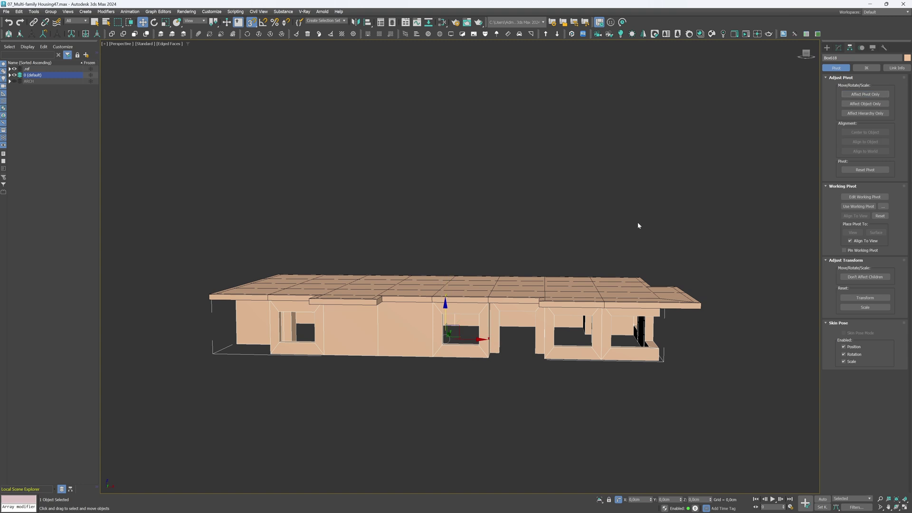
- Clone the walls upward onto the top of the slab as three instances to form the upper floors
{"action": "middle_click_drag", "start_coordinate": [475, 290], "coordinate": [488, 295]}
{"action": "left_click_drag", "start_coordinate": [459, 328], "coordinate": [719, 305], "text": "shift"}
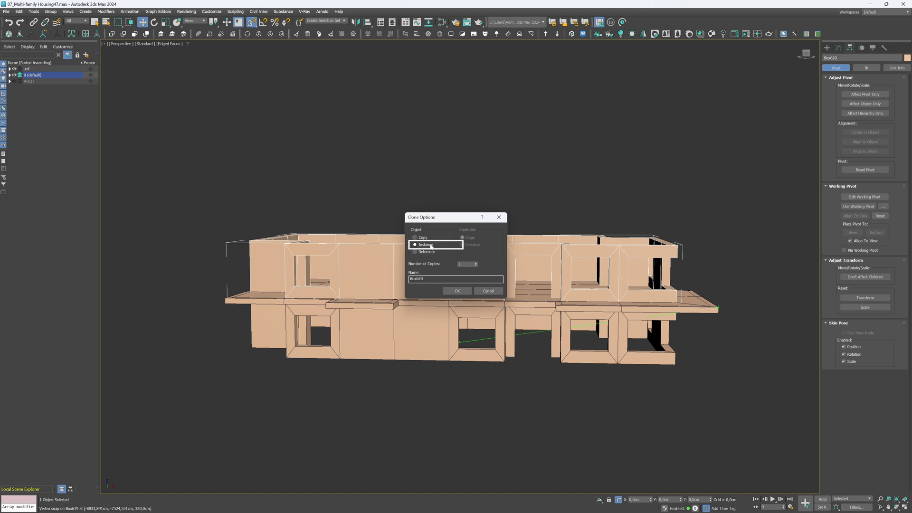
{"action": "left_click", "coordinate": [475, 262]}
{"action": "left_click", "coordinate": [475, 262]}
{"action": "left_click", "coordinate": [457, 290]}
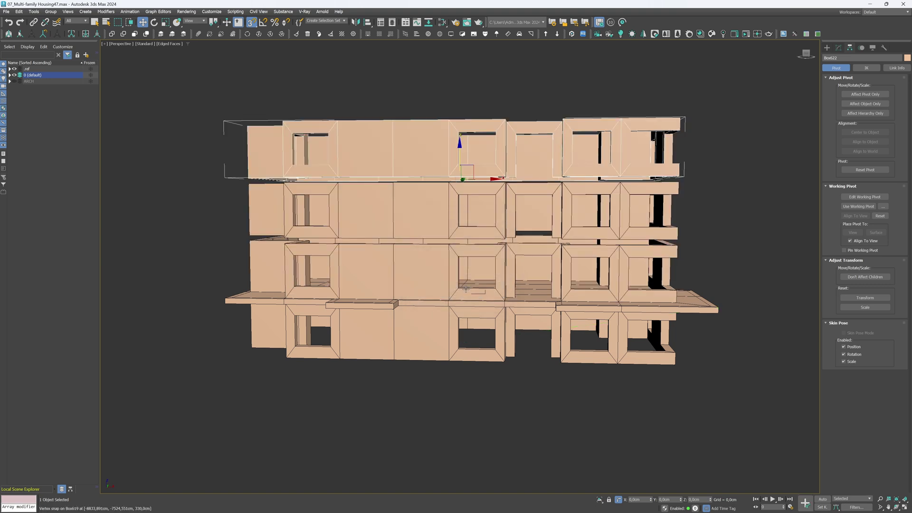
- Snap the balcony slab's pivot to its base and clone it upward onto the second-floor wall tops as three stacked instances
{"action": "left_click", "coordinate": [696, 304]}
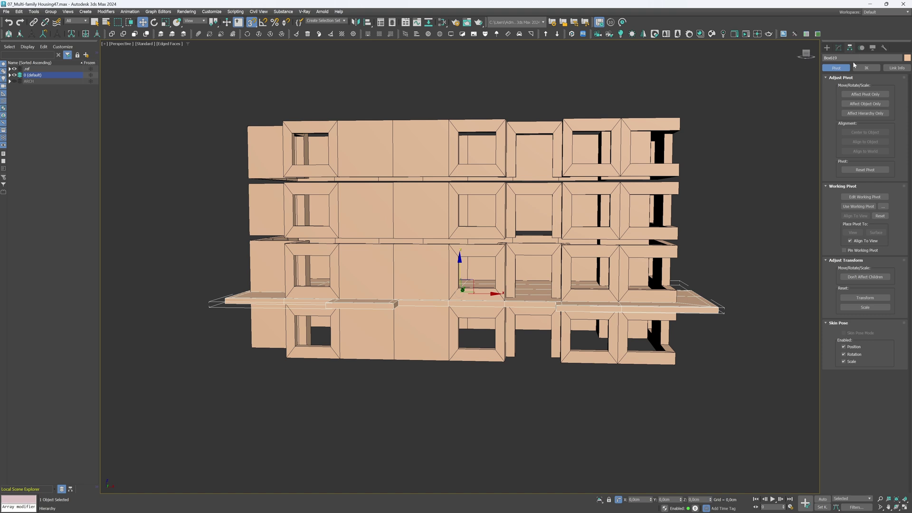
{"action": "left_click", "coordinate": [862, 94]}
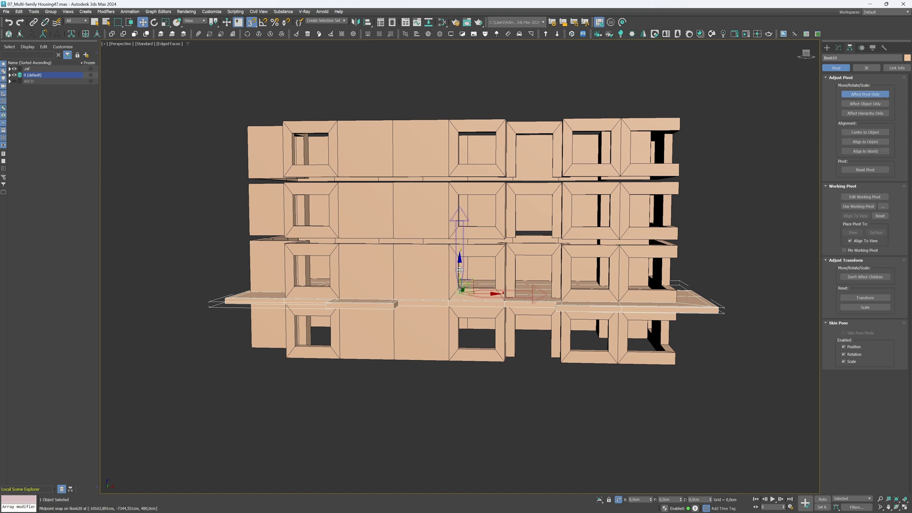
{"action": "left_click_drag", "start_coordinate": [460, 270], "coordinate": [717, 315]}
{"action": "left_click", "coordinate": [863, 94]}
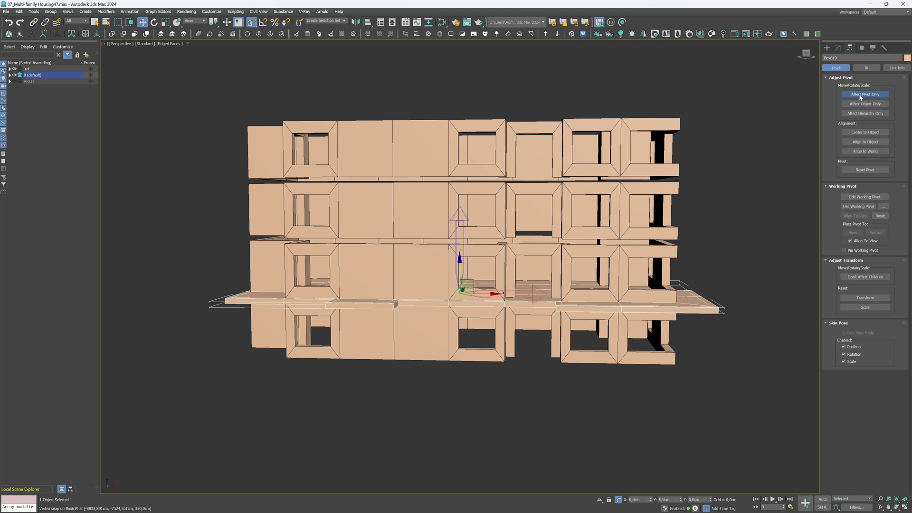
{"action": "left_click_drag", "start_coordinate": [460, 277], "coordinate": [680, 246], "text": "shift"}
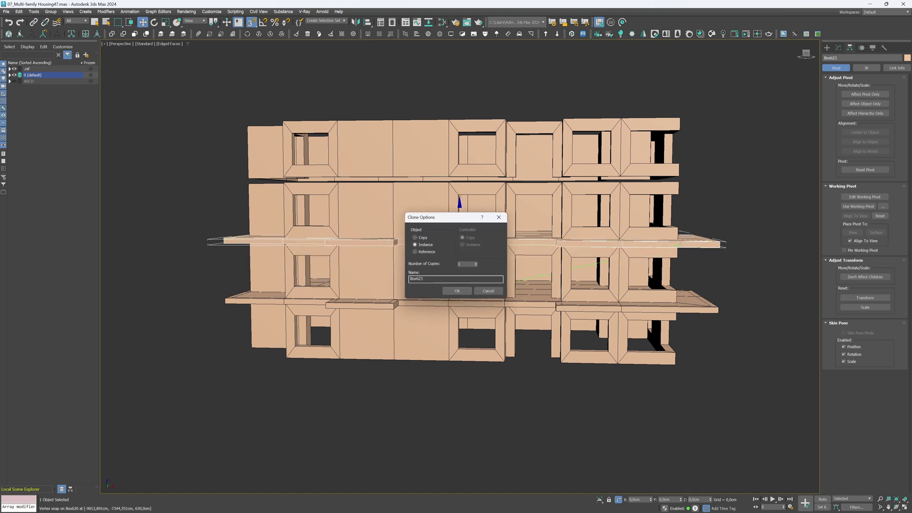
{"action": "left_click", "coordinate": [464, 290]}
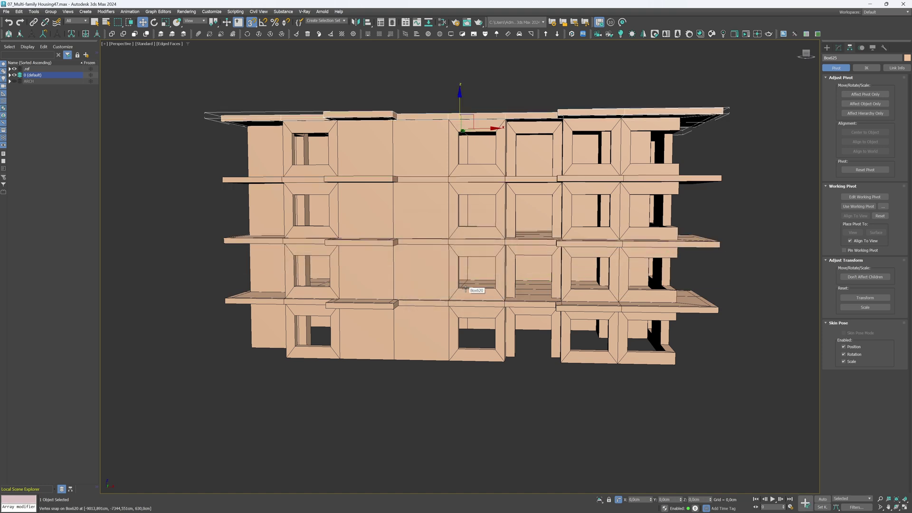
- Mirror the second-level and topmost walls about the X axis without cloning
{"action": "left_click", "coordinate": [464, 288]}
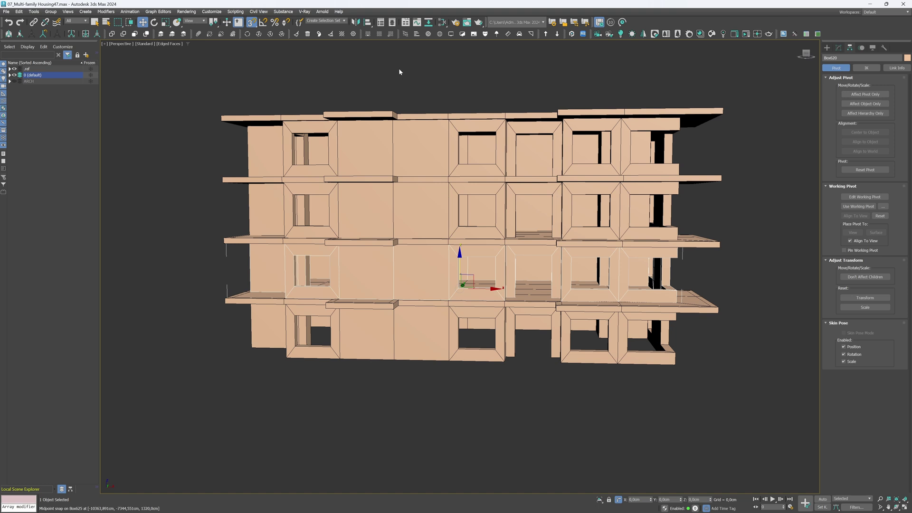
{"action": "left_click", "coordinate": [356, 23]}
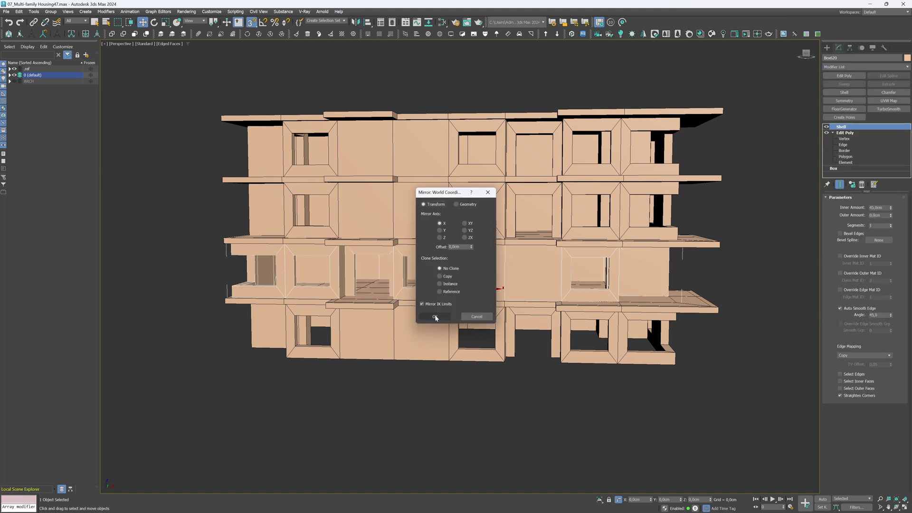
{"action": "left_click", "coordinate": [435, 317]}
{"action": "left_click", "coordinate": [377, 150]}
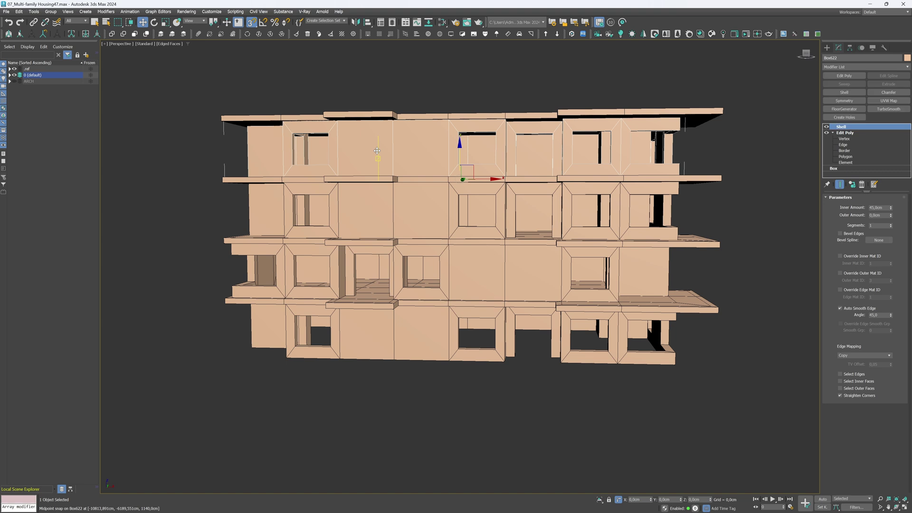
{"action": "left_click", "coordinate": [356, 24]}
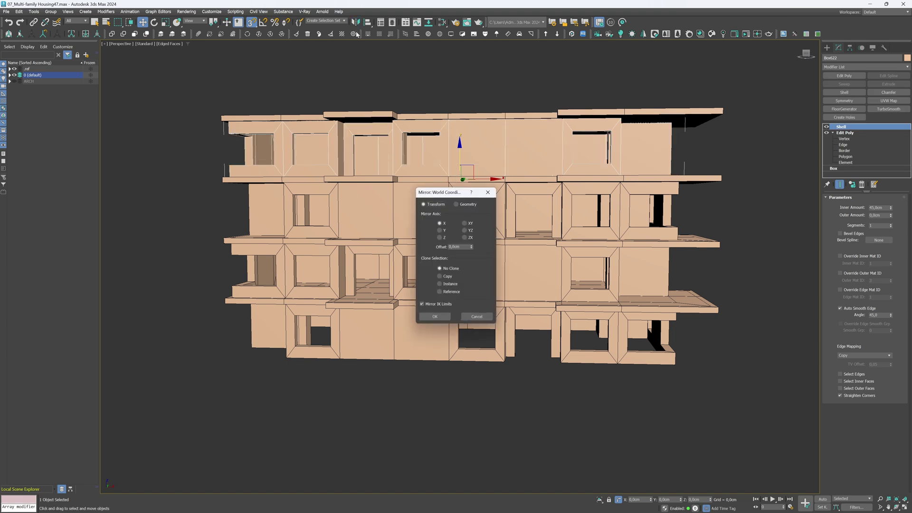
{"action": "left_click", "coordinate": [436, 317]}
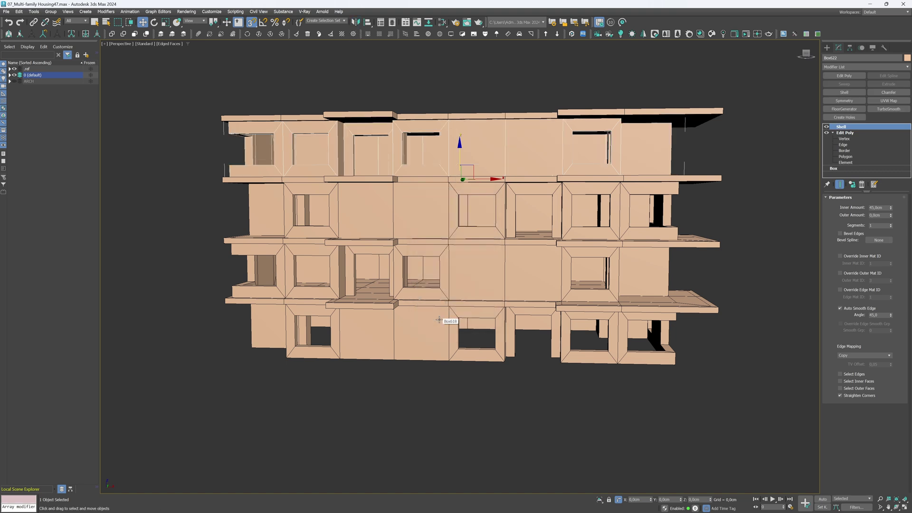
- Mirror the slab above the second-level walls and the roof slab about the X axis without cloning
{"action": "left_click", "coordinate": [385, 242]}
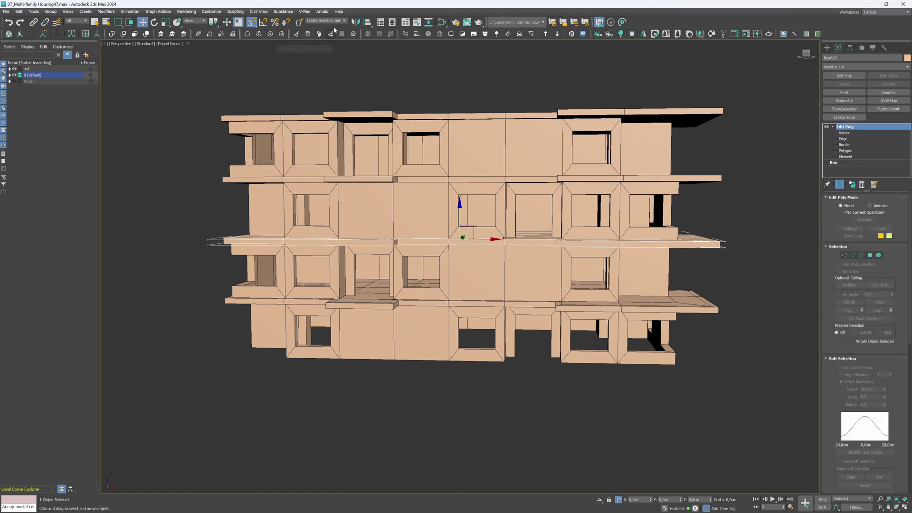
{"action": "left_click", "coordinate": [355, 23]}
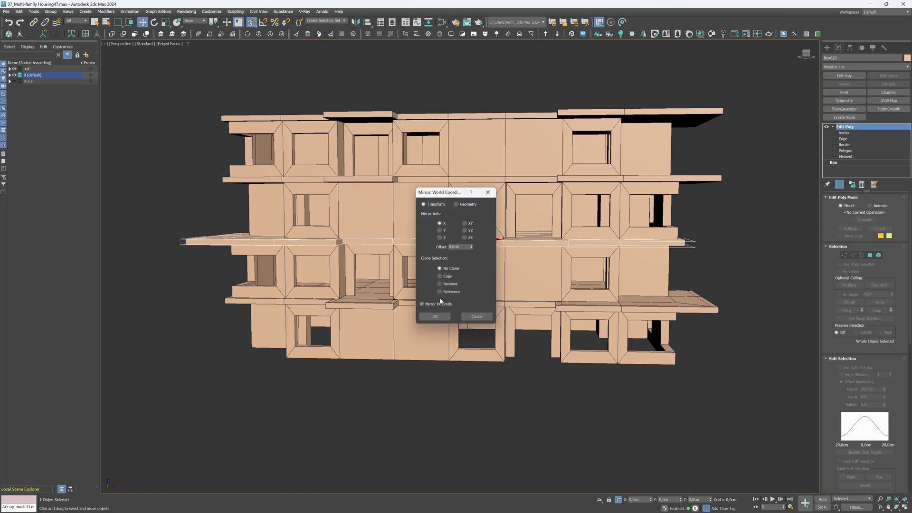
{"action": "left_click", "coordinate": [434, 316]}
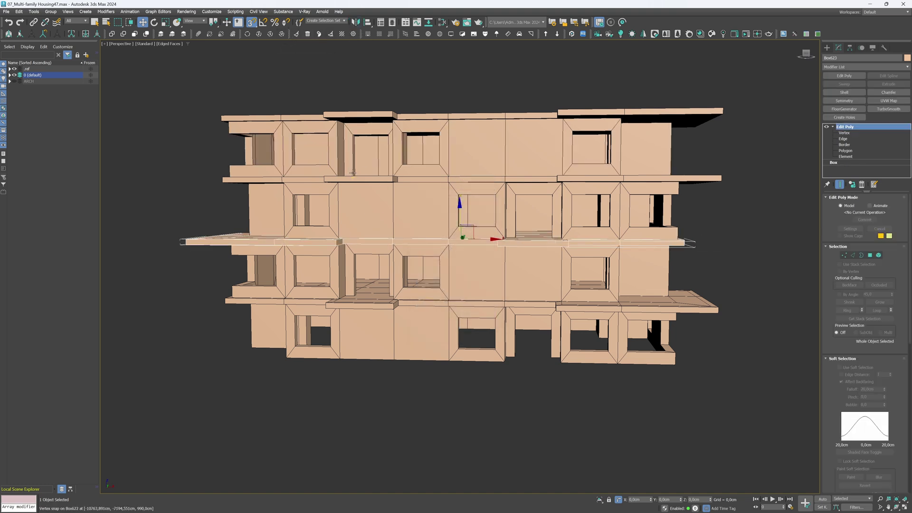
{"action": "left_click", "coordinate": [344, 117]}
{"action": "left_click", "coordinate": [355, 22]}
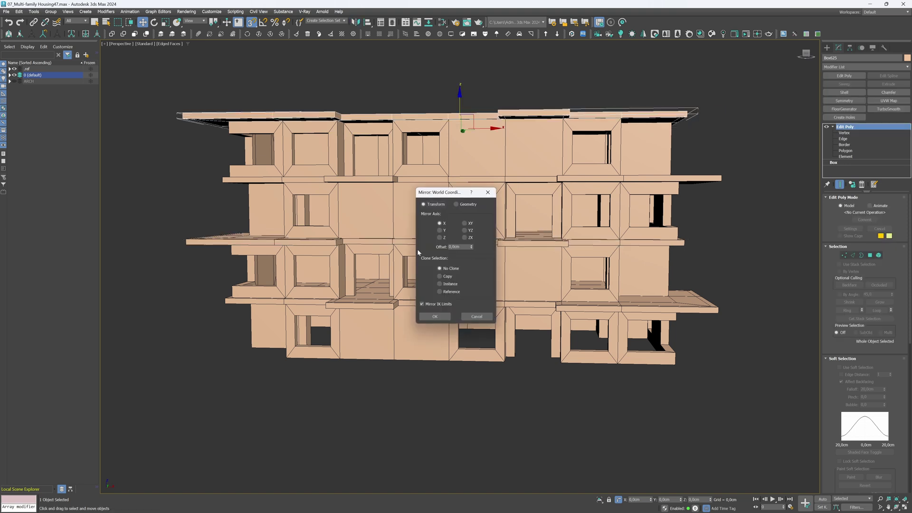
{"action": "left_click", "coordinate": [442, 316]}
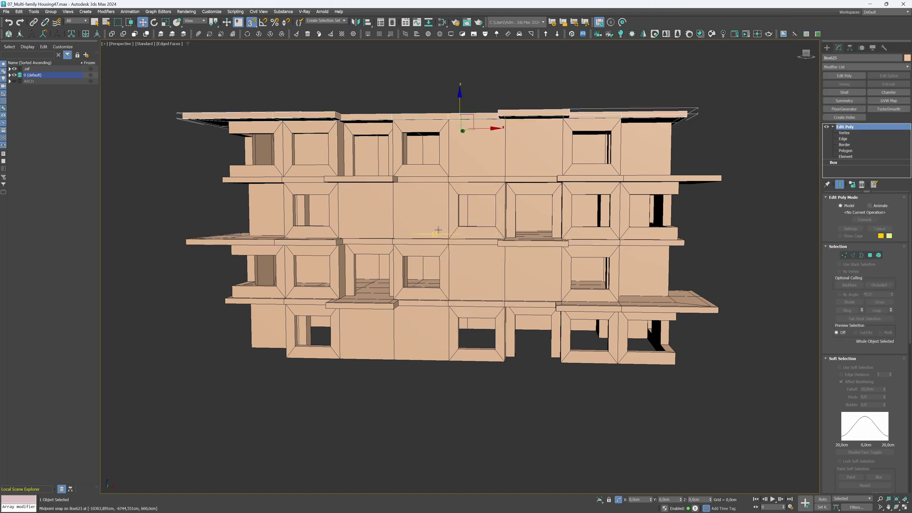
- Make the roof slab unique and remove its Edit Poly modifier to drop the balcony extensions
{"action": "middle_click_drag", "start_coordinate": [435, 223], "coordinate": [456, 263], "text": "alt"}
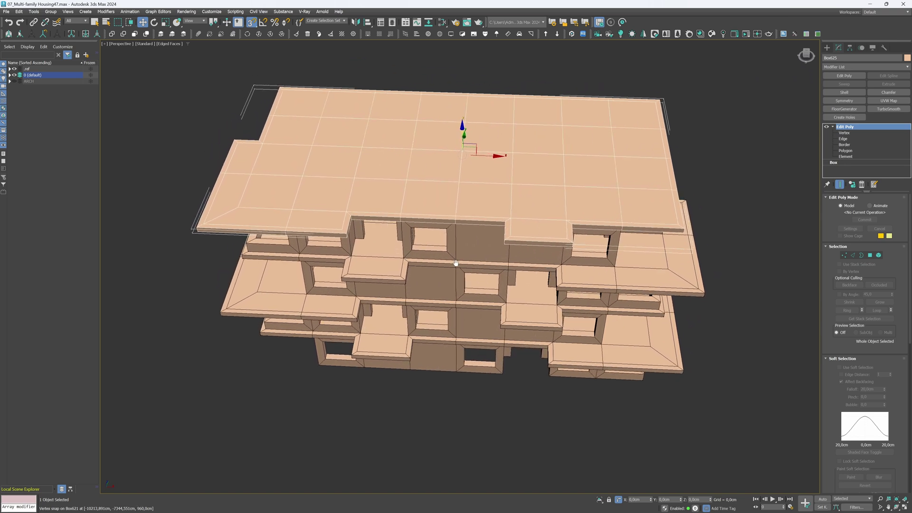
{"action": "left_click", "coordinate": [853, 186]}
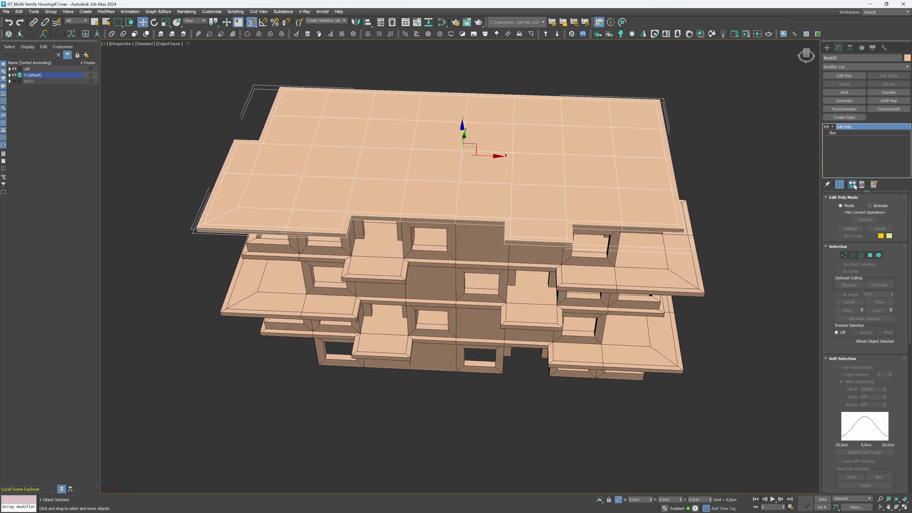
{"action": "left_click", "coordinate": [826, 127]}
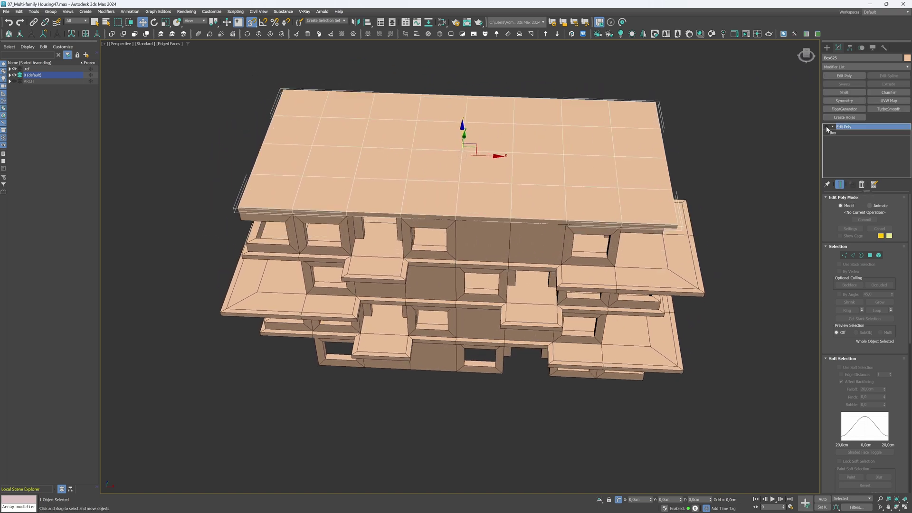
{"action": "left_click", "coordinate": [861, 185]}
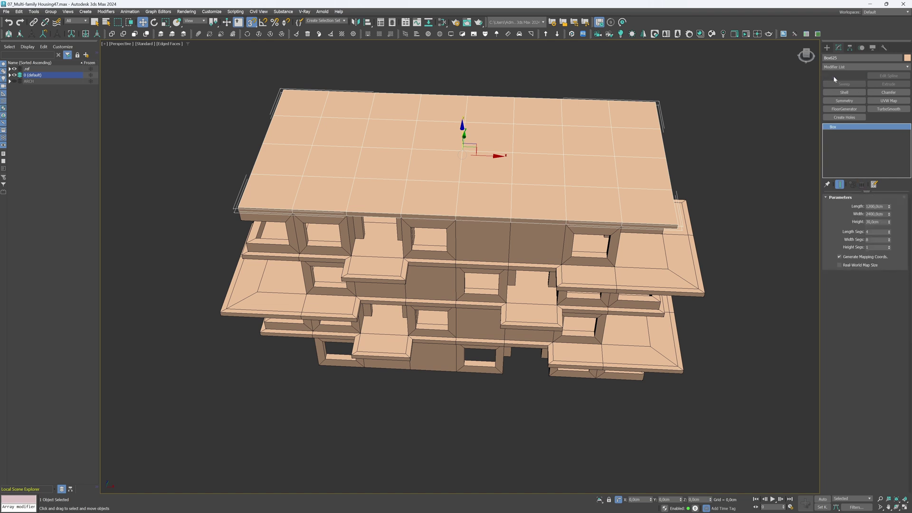
- Add an Edit Poly modifier to the roof slab and select all polygons around its outer edge
{"action": "left_click", "coordinate": [833, 76]}
{"action": "left_click", "coordinate": [832, 128]}
{"action": "left_click", "coordinate": [845, 151]}
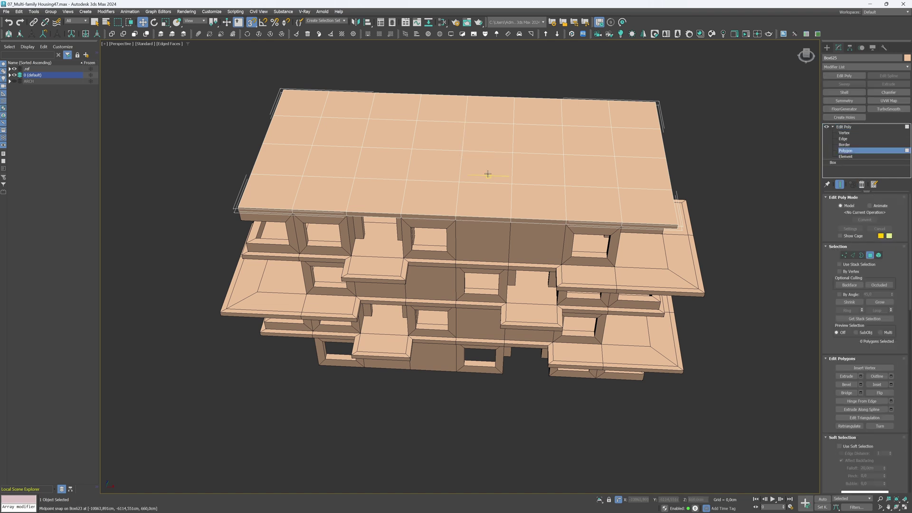
{"action": "key", "text": "f"}
{"action": "scroll", "coordinate": [618, 243], "scroll_direction": "down", "scroll_amount": 2}
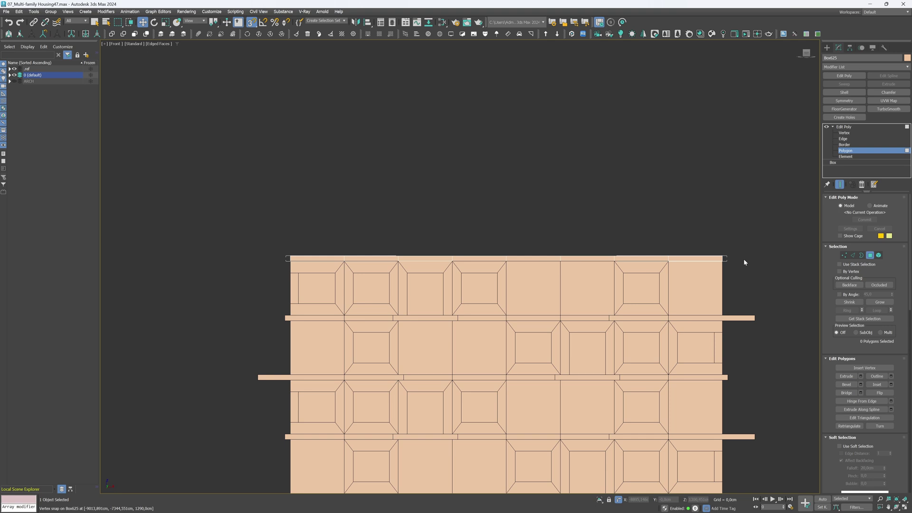
{"action": "left_click_drag", "start_coordinate": [249, 262], "coordinate": [247, 257]}
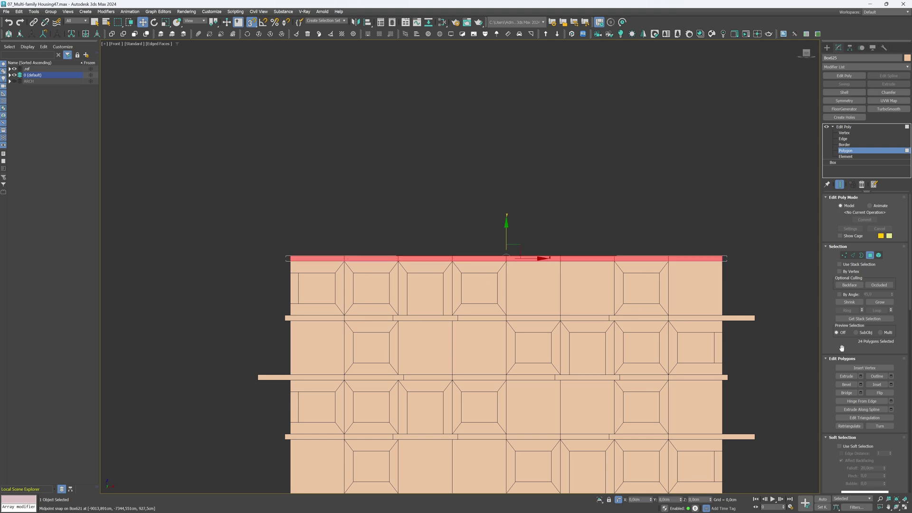
- Extrude the roof slab's edge polygons outward by 30 cm using Local Normals, and clear the polygon selection
{"action": "left_click", "coordinate": [861, 376]}
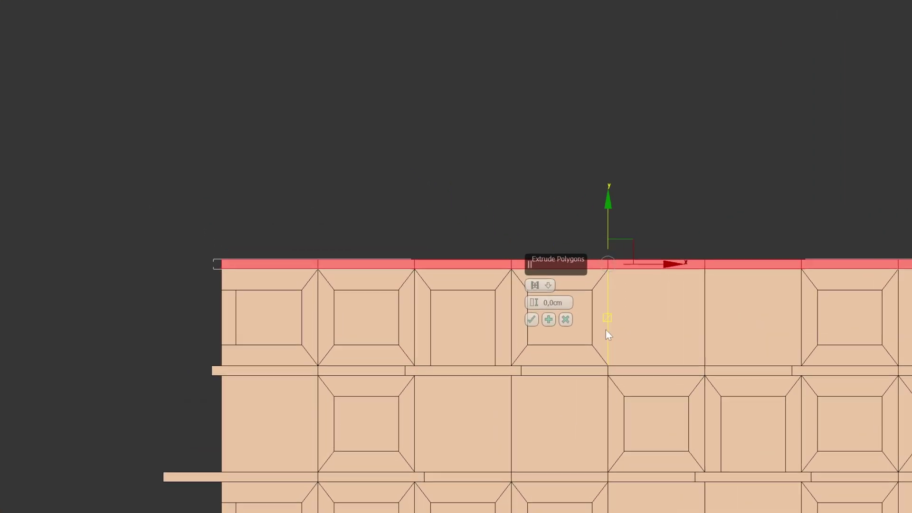
{"action": "type", "text": "30"}
{"action": "key", "text": "Tab"}
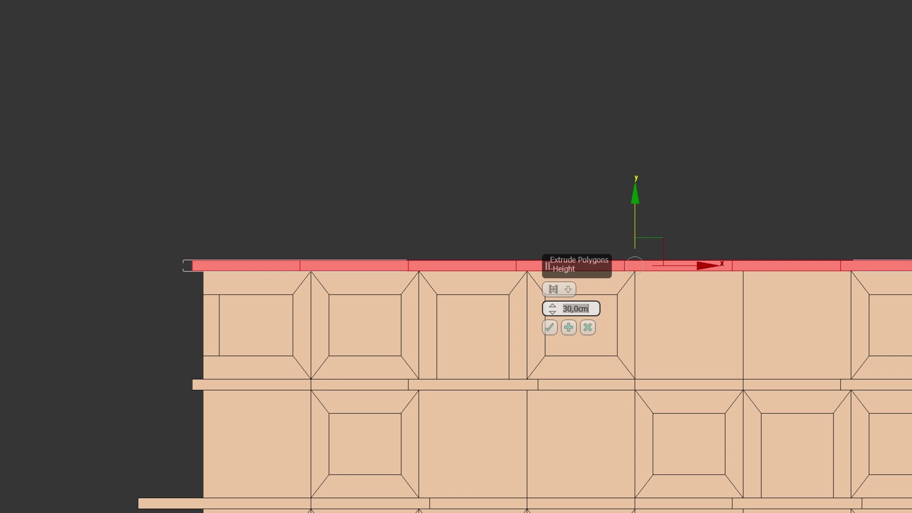
{"action": "mouse_move", "coordinate": [742, 340]}
{"action": "middle_mouse_down", "text": "alt"}
{"action": "mouse_move", "coordinate": [757, 362]}
{"action": "mouse_move", "coordinate": [745, 384]}
{"action": "middle_mouse_up", "text": "alt"}
{"action": "left_click", "coordinate": [554, 290]}
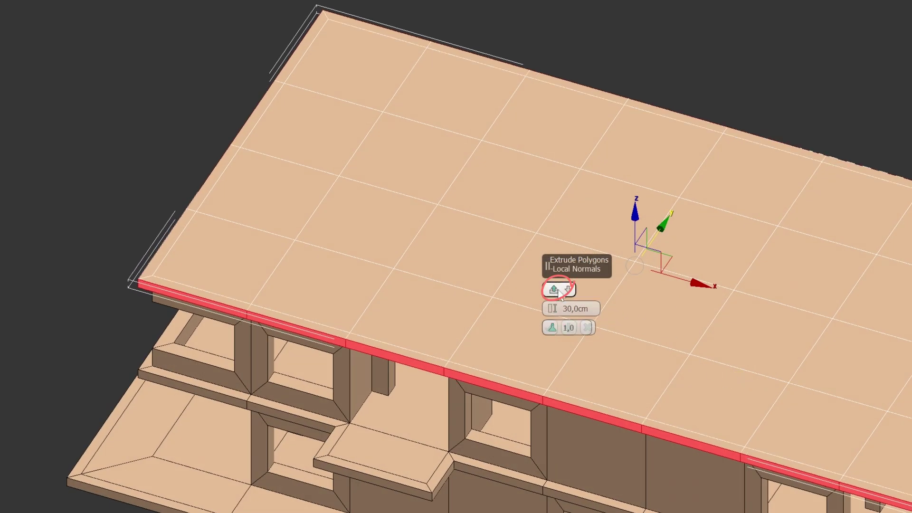
{"action": "left_click", "coordinate": [553, 289]}
{"action": "left_click", "coordinate": [549, 346]}
{"action": "middle_click_drag", "start_coordinate": [820, 498], "coordinate": [840, 489], "text": "alt"}
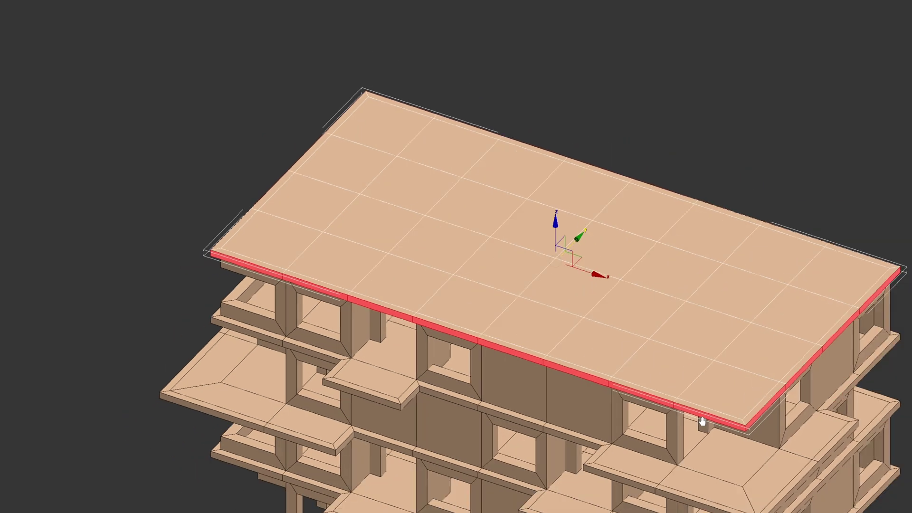
{"action": "key", "text": "p"}
{"action": "scroll", "coordinate": [760, 204], "scroll_direction": "down", "scroll_amount": 3}
{"action": "middle_click_drag", "start_coordinate": [761, 210], "coordinate": [787, 213], "text": "alt"}
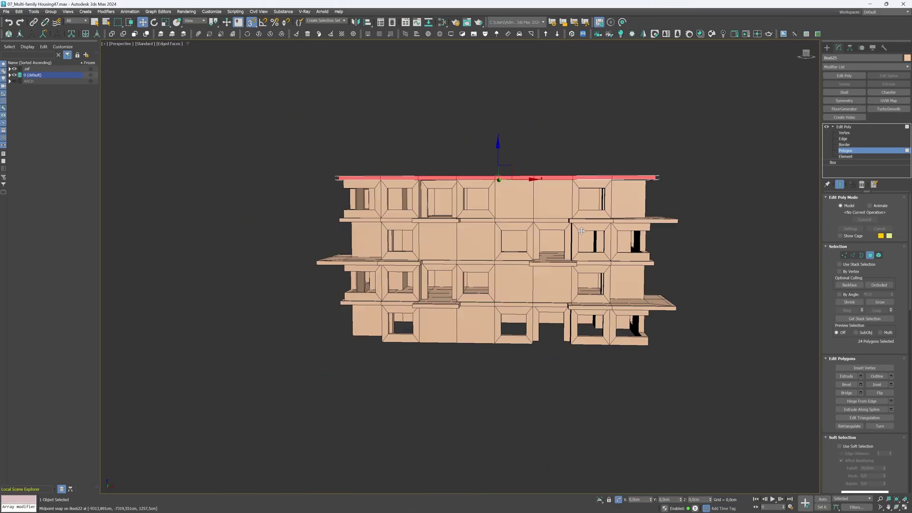
{"action": "middle_click_drag", "start_coordinate": [581, 231], "coordinate": [439, 283], "text": "alt"}
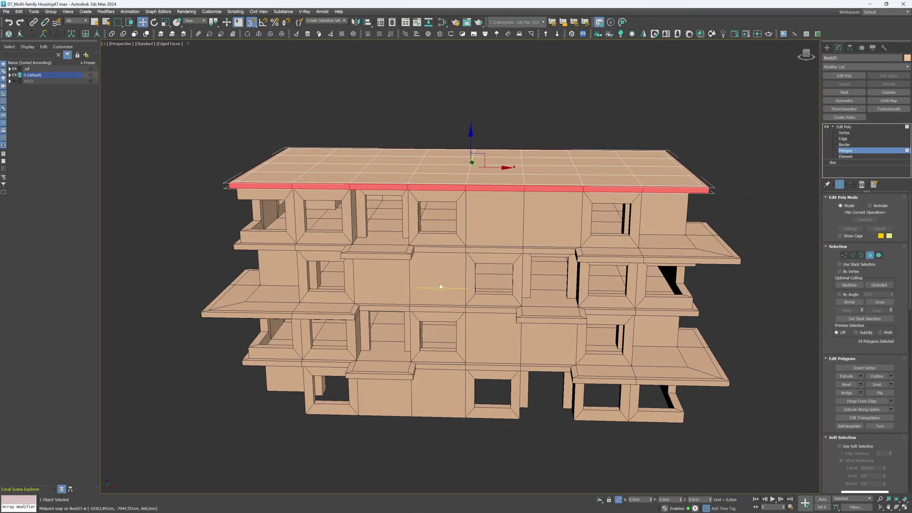
{"action": "left_click", "coordinate": [483, 102]}
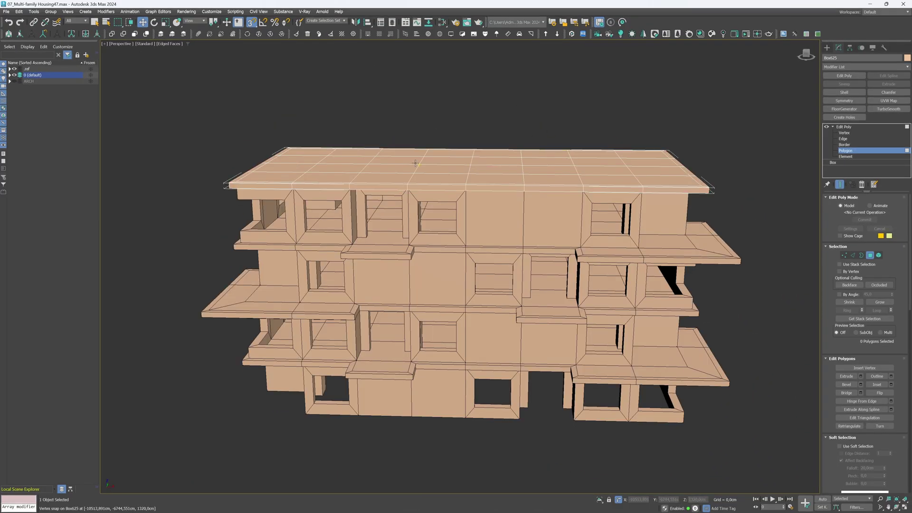
- Draw a box centred on the roof slab in plan, snapped to its grid, 1200 cm wide and 600 cm long
{"action": "key", "text": "t"}
{"action": "scroll", "coordinate": [432, 187], "scroll_direction": "down", "scroll_amount": 7}
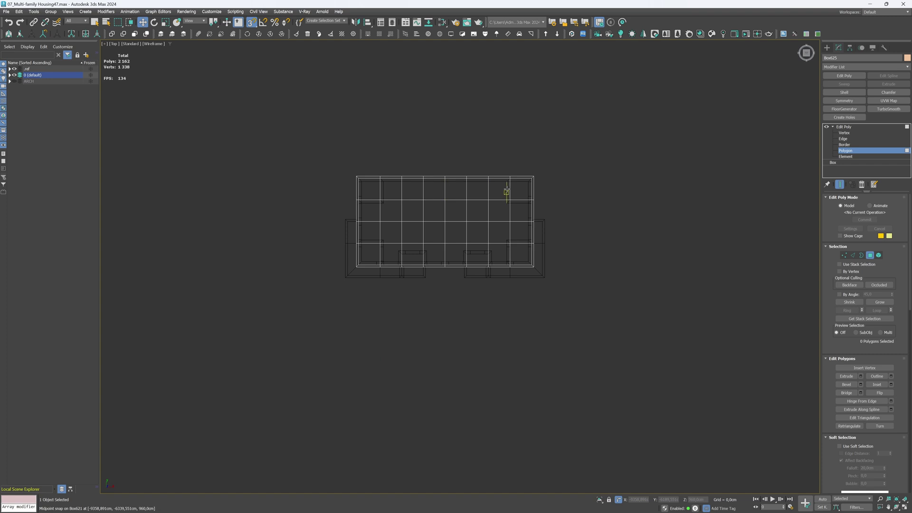
{"action": "middle_click_drag", "start_coordinate": [541, 191], "coordinate": [494, 223]}
{"action": "left_click", "coordinate": [826, 47]}
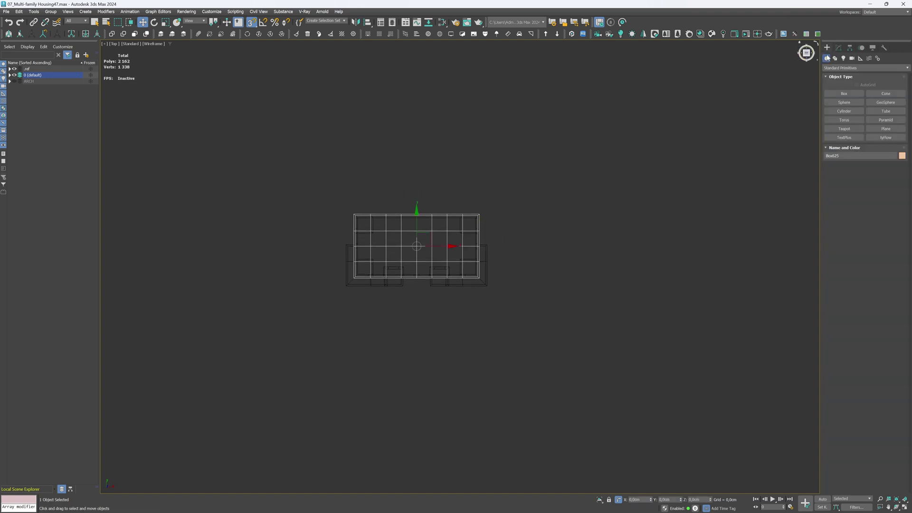
{"action": "left_click", "coordinate": [844, 93]}
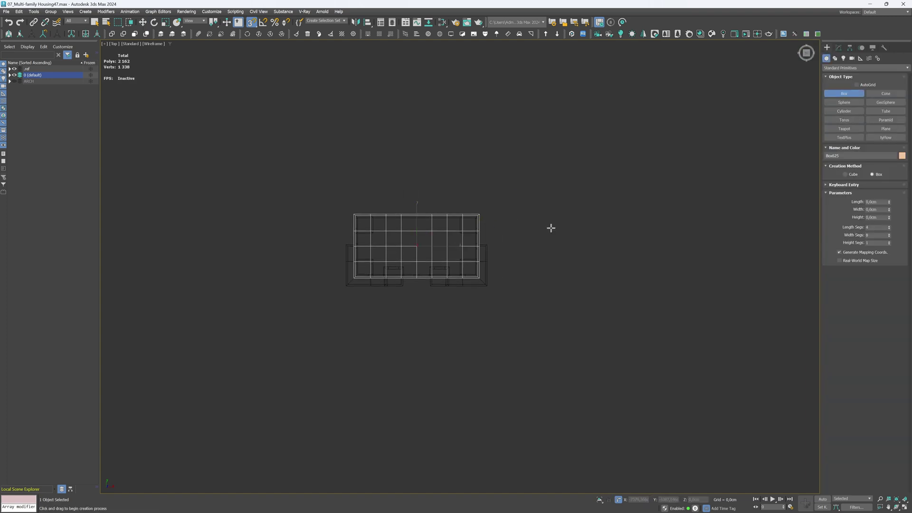
{"action": "left_click_drag", "start_coordinate": [386, 231], "coordinate": [448, 260]}
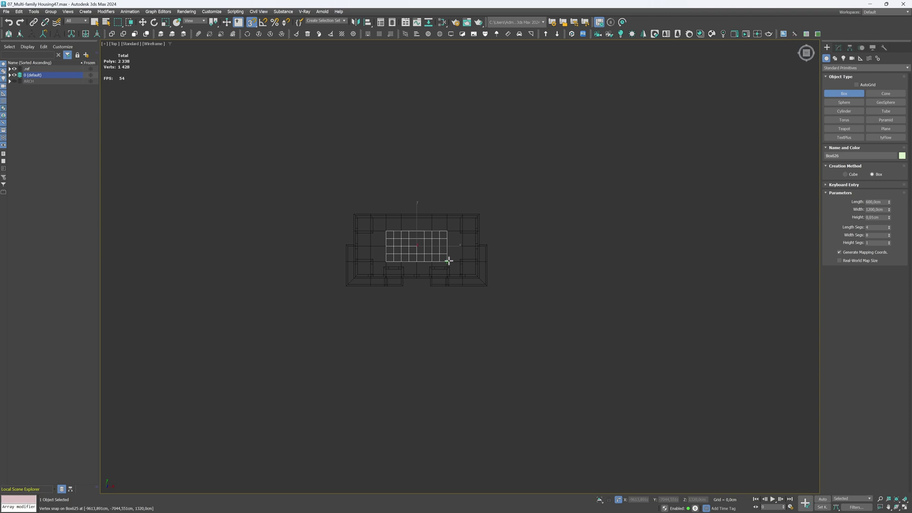
{"action": "scroll", "coordinate": [410, 243], "scroll_direction": "up", "scroll_amount": 5}
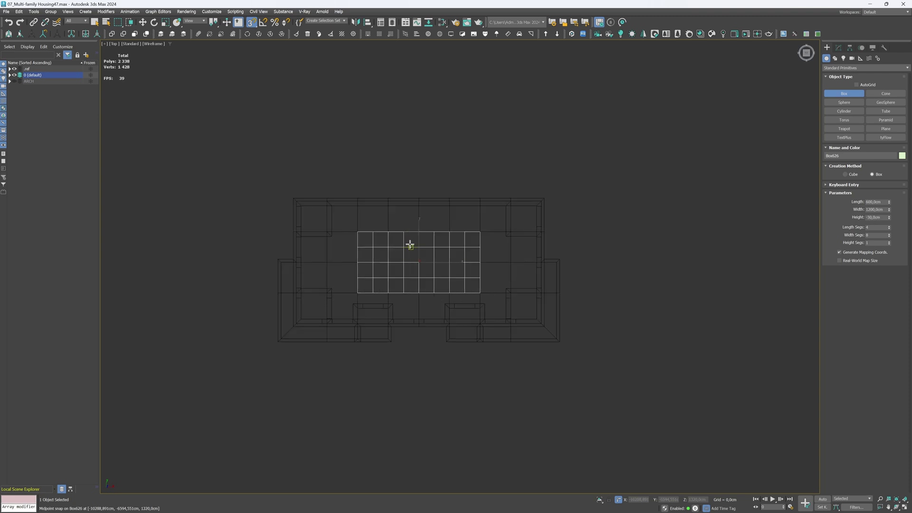
- Set the rooftop box to 800 cm length, 1500 cm width and 300 cm height, with one length segment and one width segment
{"action": "key", "text": "w"}
{"action": "left_click", "coordinate": [839, 47]}
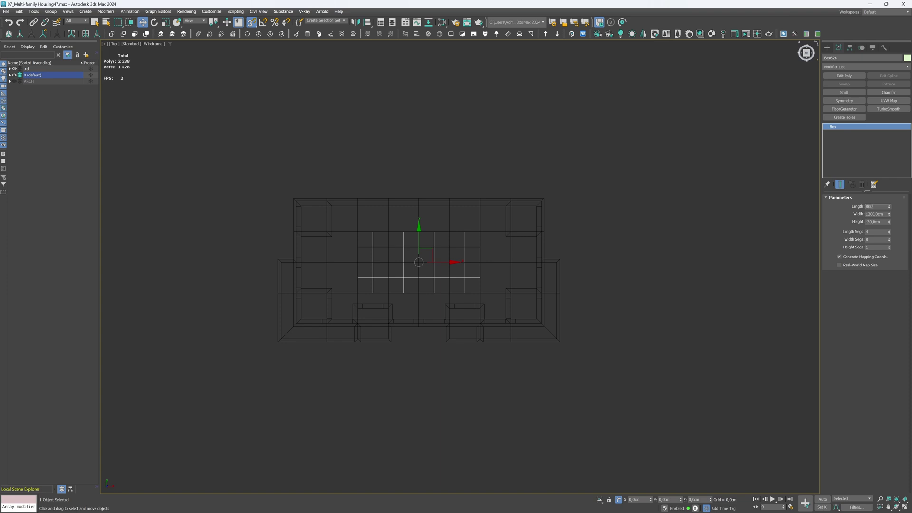
{"action": "key", "text": "Tab"}
{"action": "type", "text": "1500"}
{"action": "key", "text": "Tab"}
{"action": "type", "text": "3"}
{"action": "key", "text": "Return"}
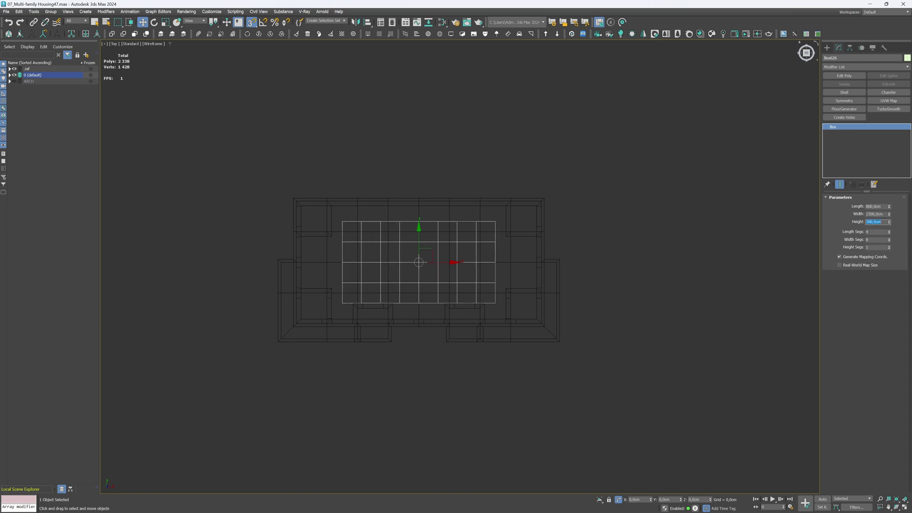
{"action": "key", "text": "Tab"}
{"action": "type", "text": "1"}
{"action": "key", "text": "Tab"}
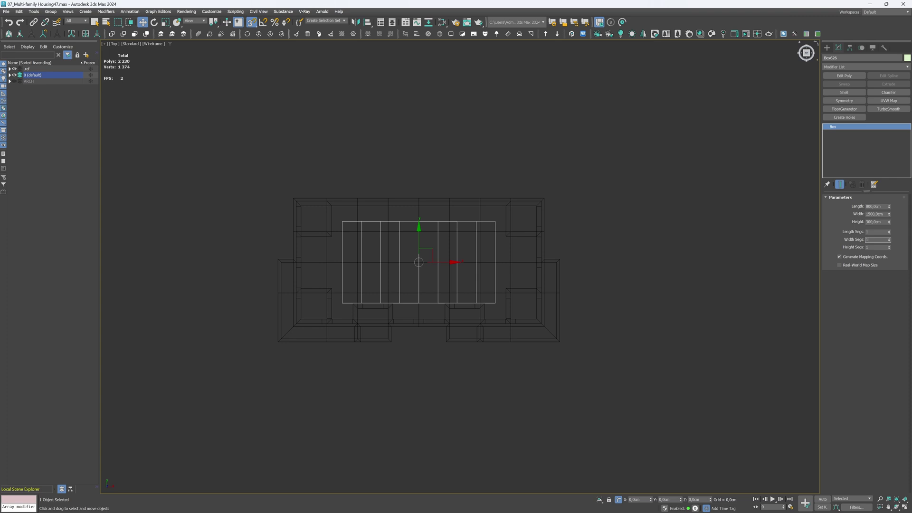
{"action": "type", "text": "1"}
{"action": "key", "text": "Tab"}
- Draw a second box beside the building in plan, about 465 cm wide, 373 cm long and 191 cm high
{"action": "key", "text": "f"}
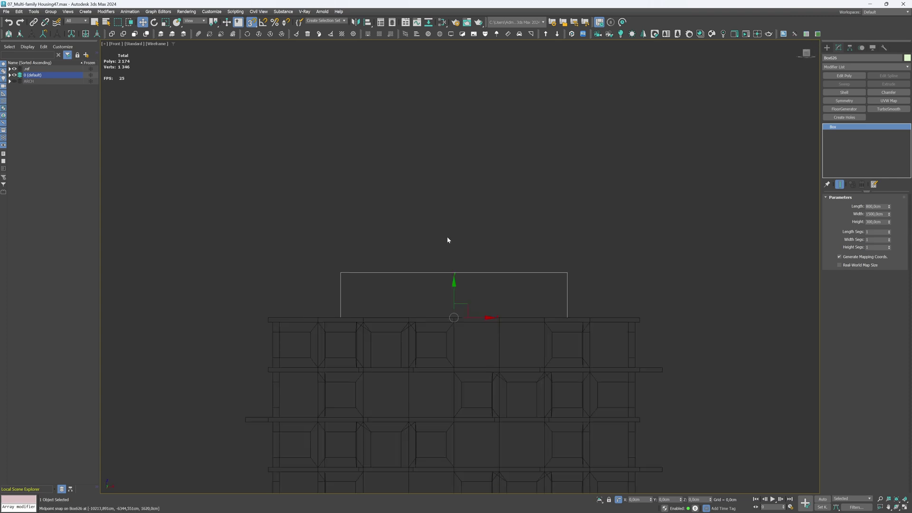
{"action": "key", "text": "alt+w"}
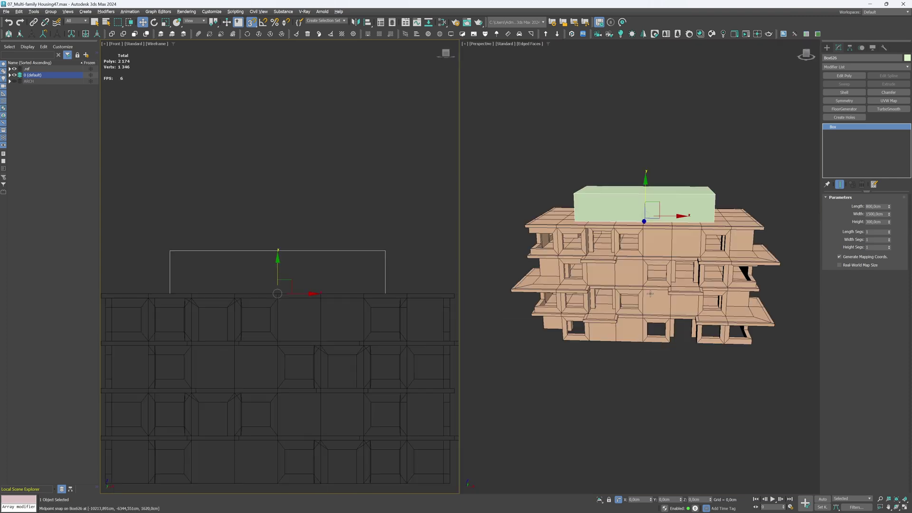
{"action": "middle_click_drag", "start_coordinate": [670, 205], "coordinate": [635, 232], "text": "alt"}
{"action": "scroll", "coordinate": [635, 232], "scroll_direction": "up", "scroll_amount": 2}
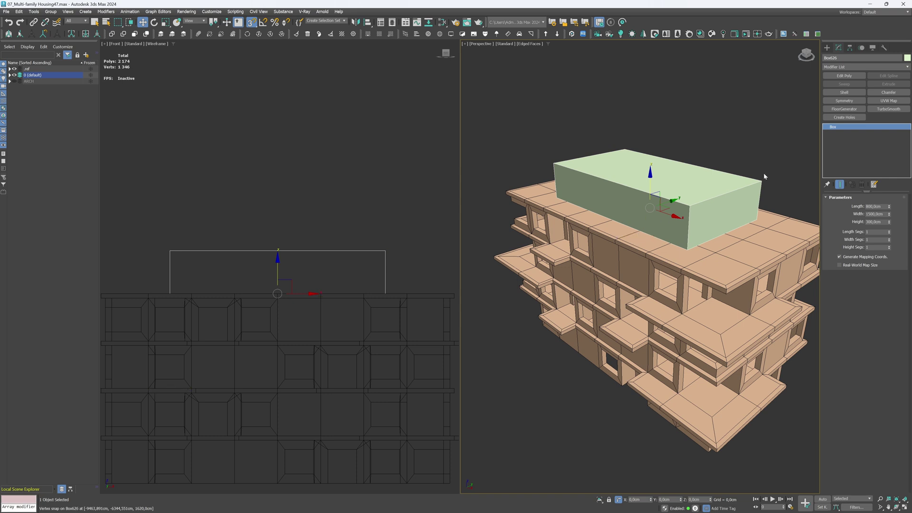
{"action": "left_click", "coordinate": [827, 47]}
{"action": "left_click", "coordinate": [843, 93]}
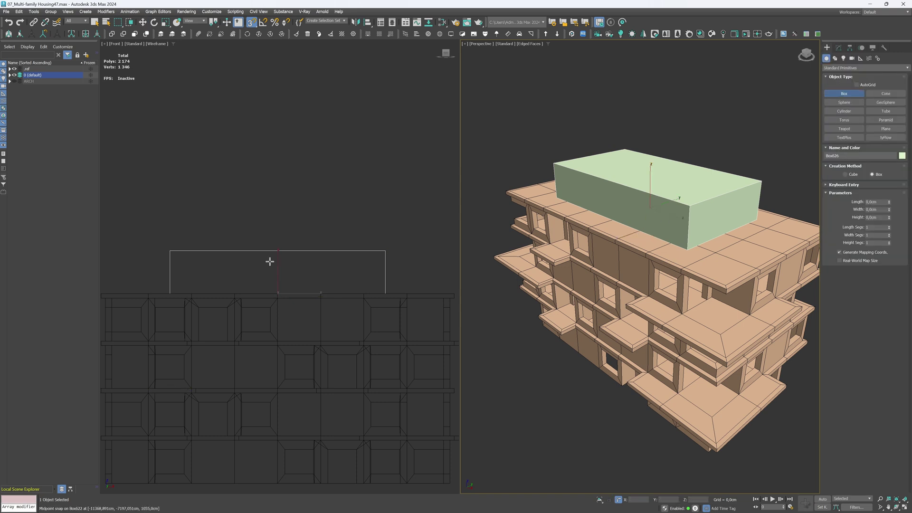
{"action": "key", "text": "t"}
{"action": "left_click_drag", "start_coordinate": [366, 243], "coordinate": [399, 270]}
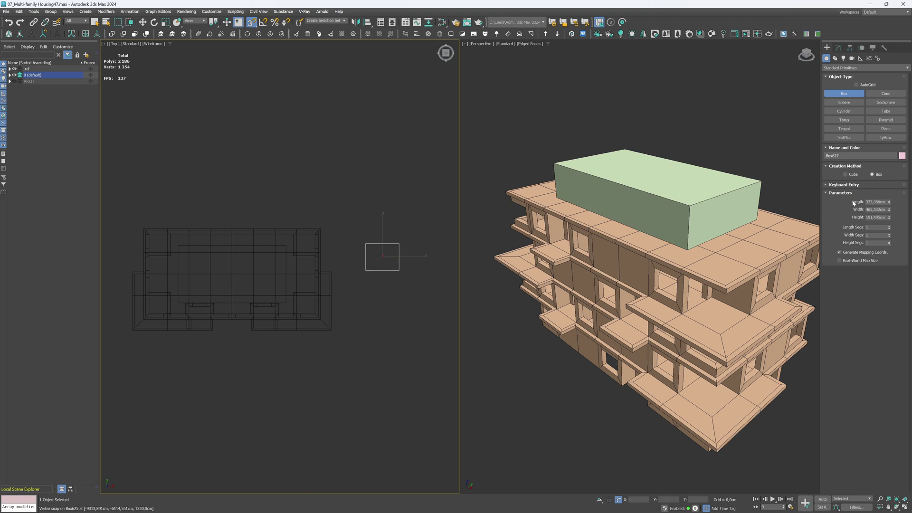
{"action": "scroll", "coordinate": [662, 308], "scroll_direction": "down", "scroll_amount": 3}
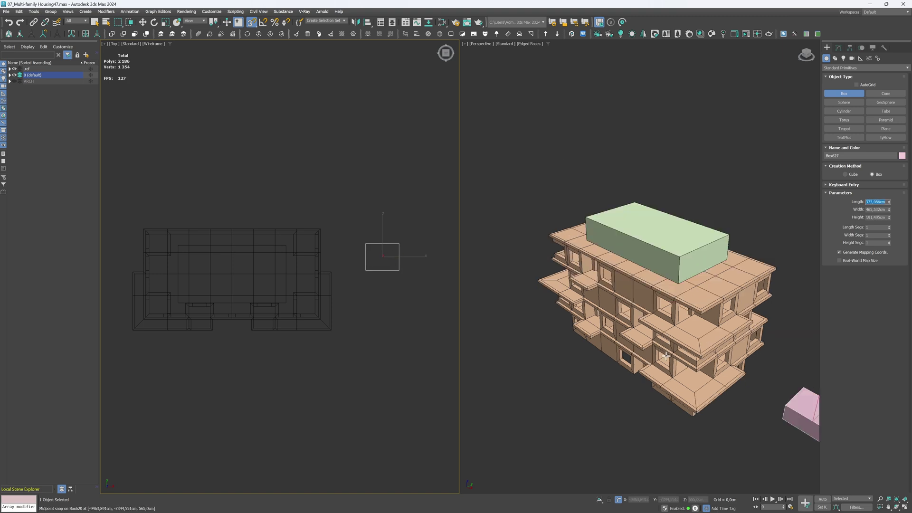
{"action": "middle_click_drag", "start_coordinate": [662, 309], "coordinate": [518, 270]}
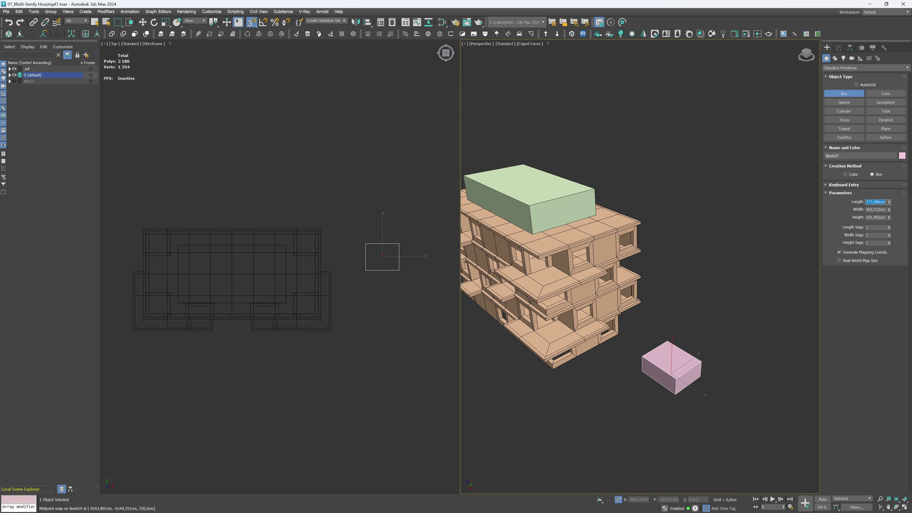
- Set the second box's length and width to 250 cm and its height to 180 cm
{"action": "type", "text": "250"}
{"action": "key", "text": "Tab"}
{"action": "type", "text": "250"}
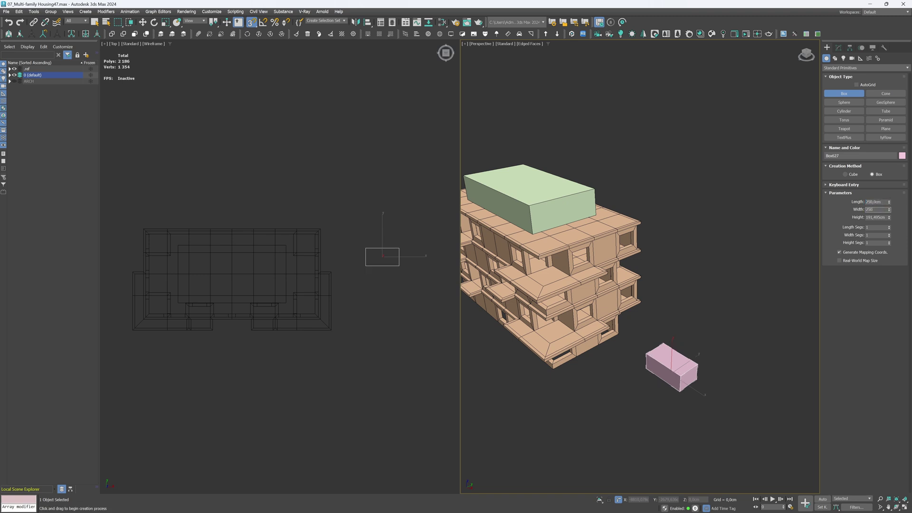
{"action": "key", "text": "Tab"}
{"action": "type", "text": "180"}
{"action": "key", "text": "Return"}
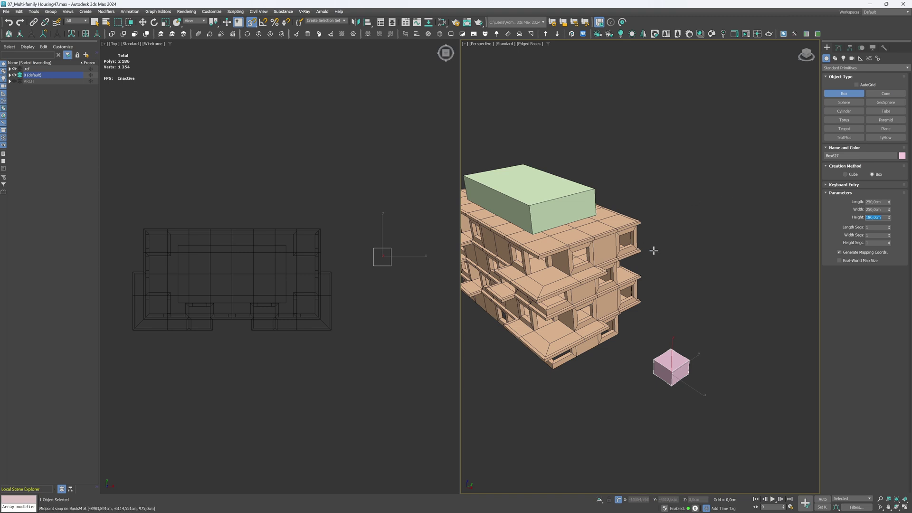
- Align the small box centre to centre with the large rooftop box
{"action": "key", "text": "alt+w"}
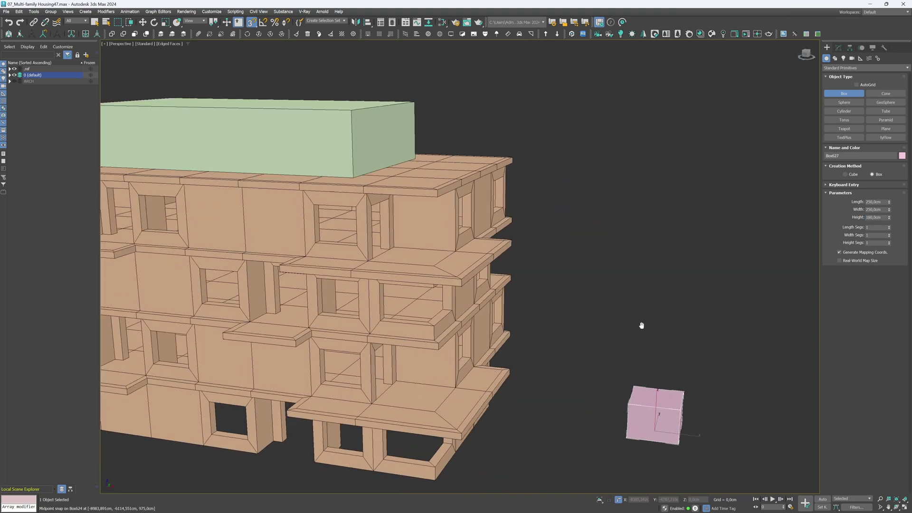
{"action": "key", "text": "w"}
{"action": "left_click_drag", "start_coordinate": [677, 375], "coordinate": [485, 203]}
{"action": "key", "text": "alt+a"}
{"action": "left_click", "coordinate": [485, 203]}
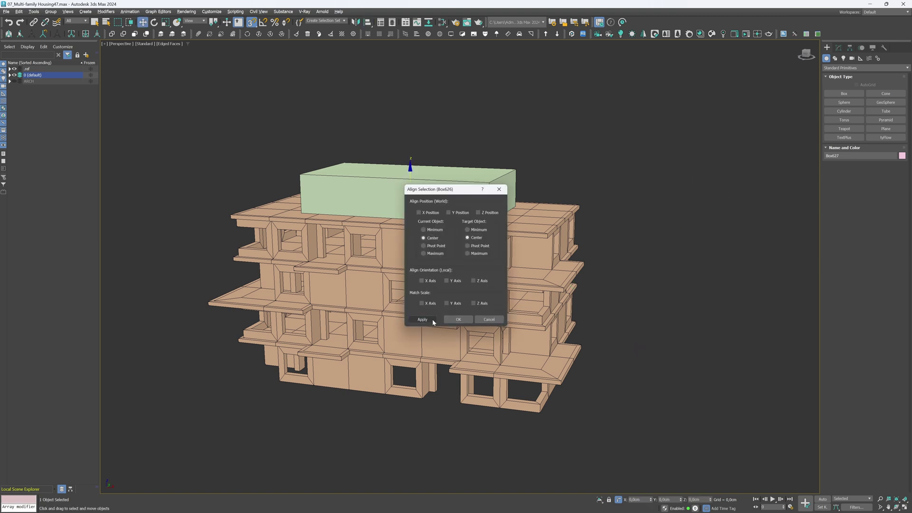
{"action": "left_click", "coordinate": [458, 320]}
- Move the small box out of the large box along X and snap its centre onto the front right corner
{"action": "middle_click_drag", "start_coordinate": [427, 227], "coordinate": [439, 223], "text": "alt"}
{"action": "left_click_drag", "start_coordinate": [430, 203], "coordinate": [506, 219]}
{"action": "scroll", "coordinate": [506, 213], "scroll_direction": "up", "scroll_amount": 4}
{"action": "middle_click_drag", "start_coordinate": [506, 214], "coordinate": [495, 241], "text": "alt"}
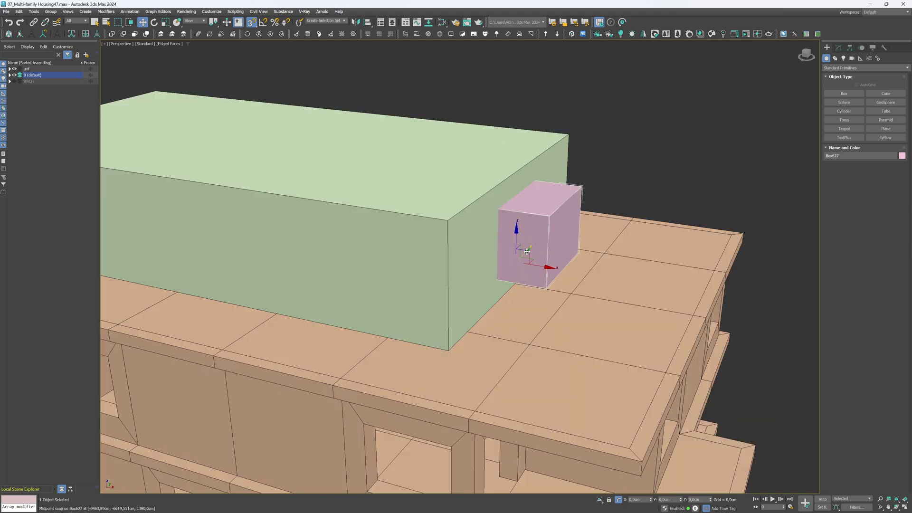
{"action": "left_click_drag", "start_coordinate": [530, 249], "coordinate": [449, 351]}
- Isolate the two boxes and snap the small box inside the large box, flush with its front right corner
{"action": "key", "text": "alt+w"}
{"action": "middle_click_drag", "start_coordinate": [275, 293], "coordinate": [345, 318]}
{"action": "left_click_drag", "start_coordinate": [340, 248], "coordinate": [304, 257], "text": "ctrl"}
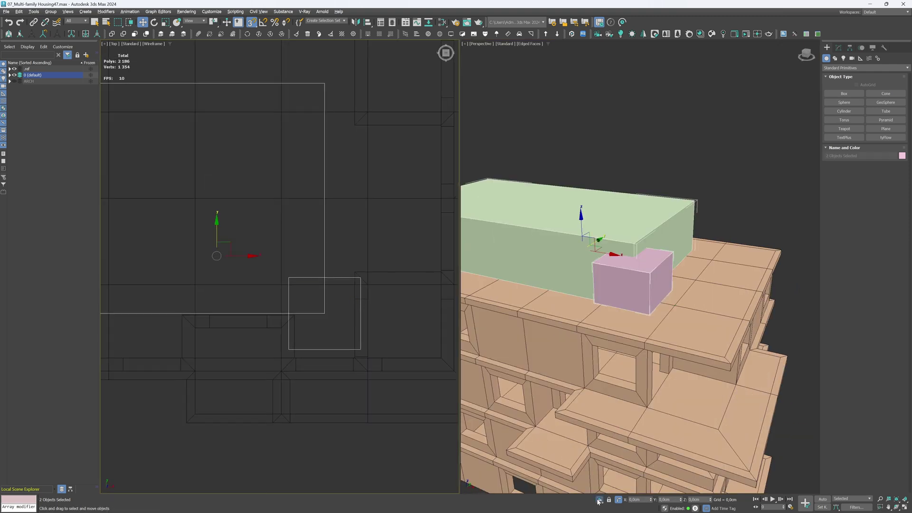
{"action": "key", "text": "alt+q"}
{"action": "left_click", "coordinate": [311, 277]}
{"action": "left_click_drag", "start_coordinate": [326, 295], "coordinate": [326, 254]}
- Clone the corner box toward the rear and snap the copy flush with the large box's rear right corner
{"action": "mouse_move", "coordinate": [361, 312]}
{"action": "left_mouse_down", "text": "shift"}
{"action": "mouse_move", "coordinate": [336, 316]}
{"action": "mouse_move", "coordinate": [350, 319]}
{"action": "mouse_move", "coordinate": [380, 245]}
{"action": "left_mouse_up", "text": "shift"}
{"action": "scroll", "coordinate": [342, 317], "scroll_direction": "down", "scroll_amount": 2}
{"action": "left_click", "coordinate": [416, 237]}
{"action": "left_click", "coordinate": [454, 288]}
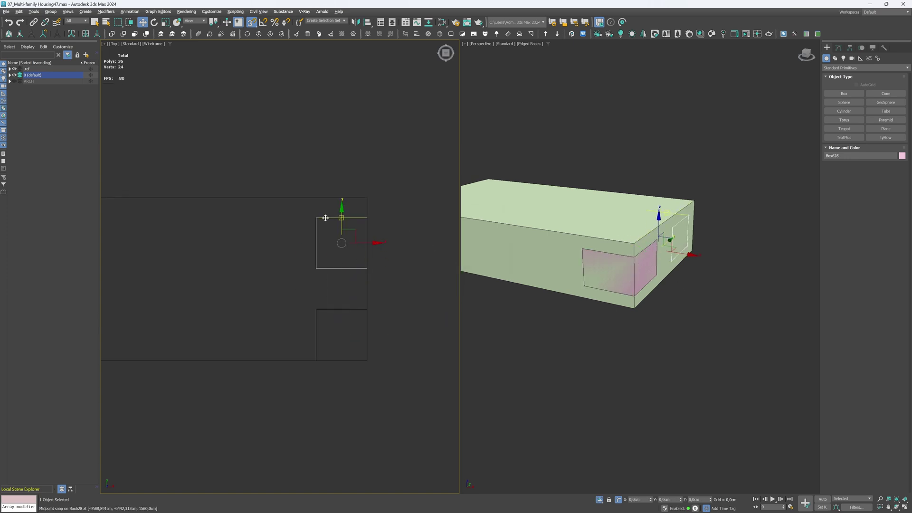
{"action": "left_click_drag", "start_coordinate": [326, 218], "coordinate": [328, 197]}
- Select both corner boxes and clone them along X, snapped flush with the large box's two opposite corners
{"action": "key", "text": "ctrl+q"}
{"action": "scroll", "coordinate": [329, 217], "scroll_direction": "down", "scroll_amount": 2}
{"action": "middle_click_drag", "start_coordinate": [328, 218], "coordinate": [403, 232]}
{"action": "left_click_drag", "start_coordinate": [436, 275], "coordinate": [214, 252], "text": "shift"}
{"action": "left_click", "coordinate": [455, 289]}
{"action": "middle_click_drag", "start_coordinate": [607, 250], "coordinate": [625, 256]}
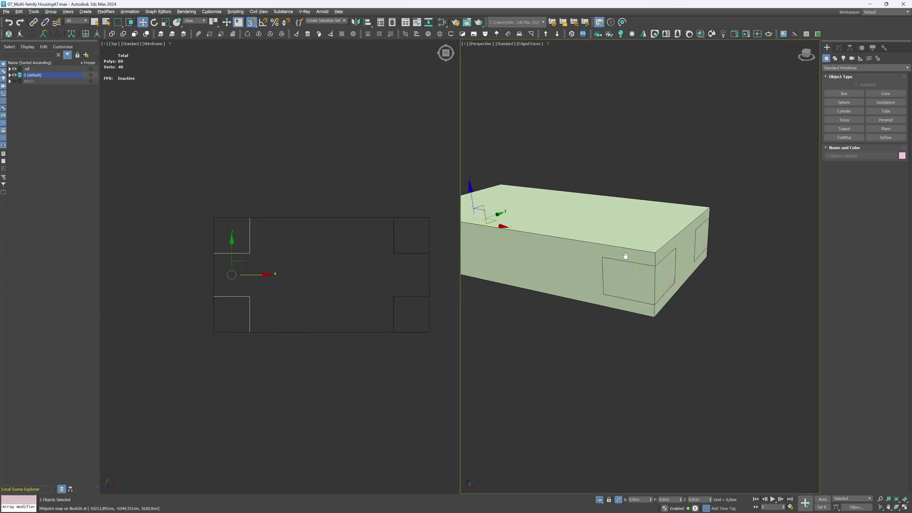
- Select the large rooftop box and apply a Boolean modifier to it
{"action": "key", "text": "alt+w"}
{"action": "scroll", "coordinate": [456, 277], "scroll_direction": "down", "scroll_amount": 3}
{"action": "middle_click_drag", "start_coordinate": [413, 274], "coordinate": [422, 278], "text": "alt"}
{"action": "middle_click_drag", "start_coordinate": [422, 277], "coordinate": [474, 306]}
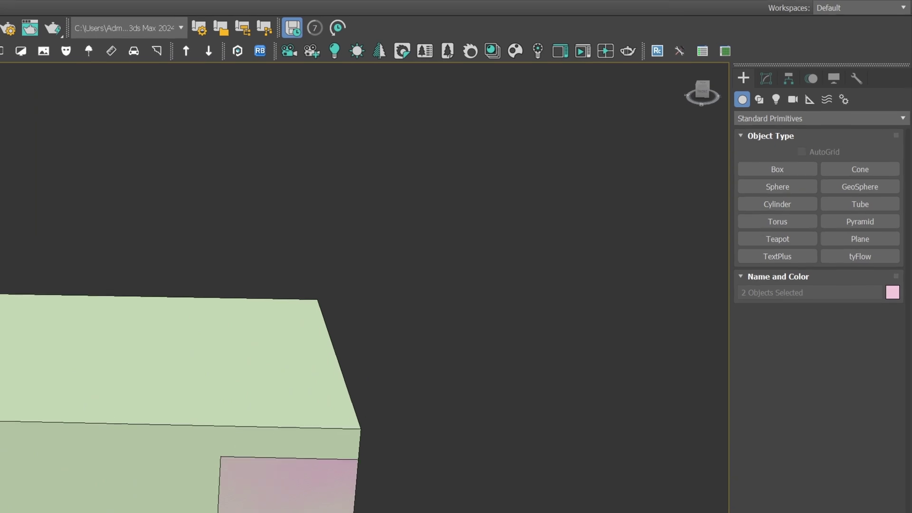
{"action": "left_click", "coordinate": [459, 172]}
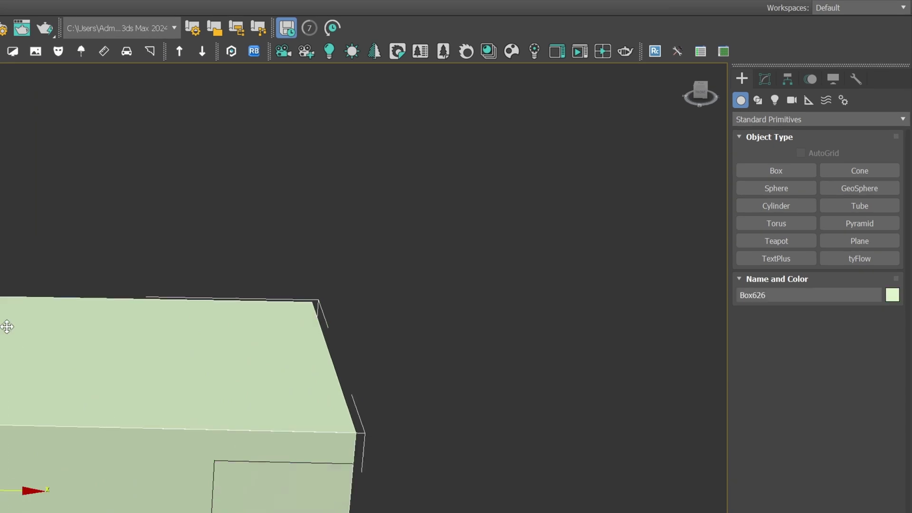
{"action": "left_click", "coordinate": [765, 79]}
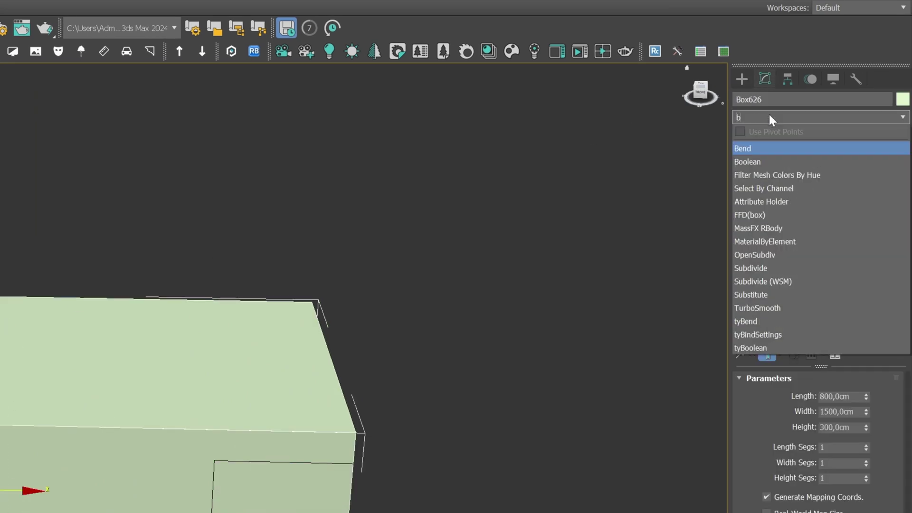
{"action": "type", "text": "o"}
{"action": "key", "text": "Return"}
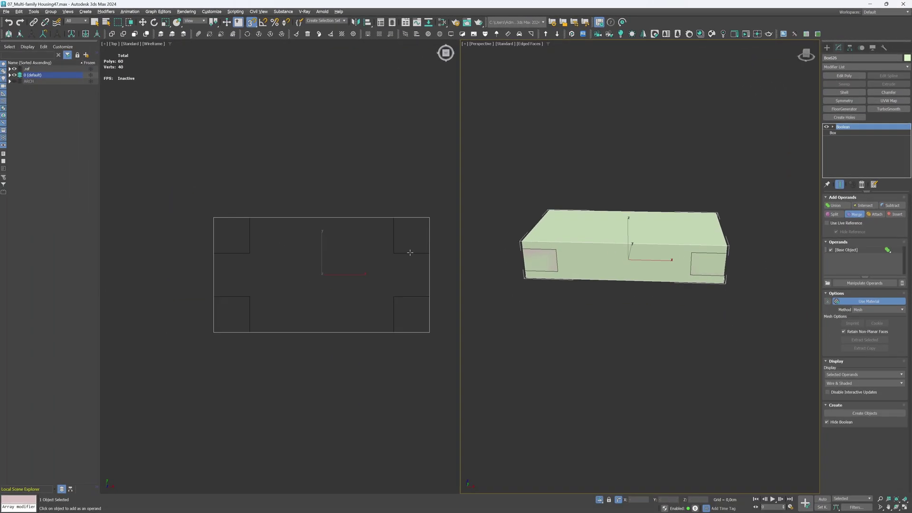
- Merge the four corner boxes into the large box as Boolean operands
{"action": "left_click", "coordinate": [410, 253]}
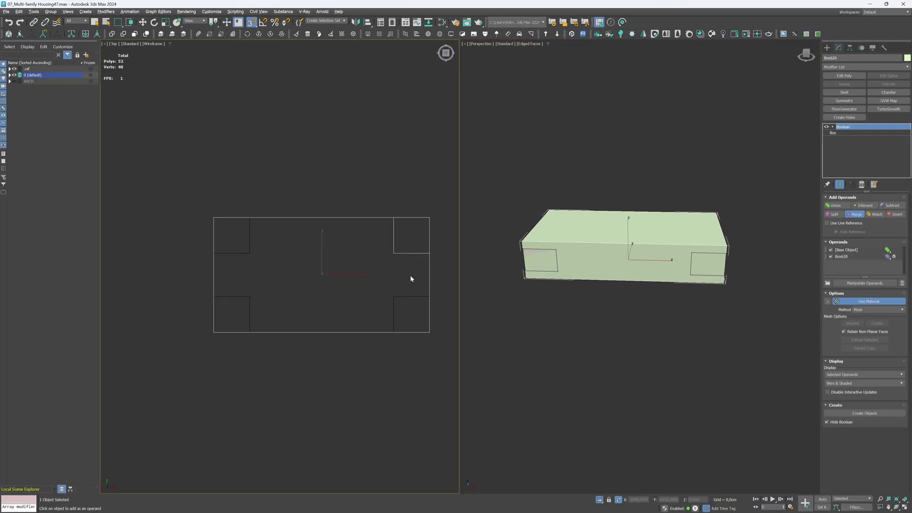
{"action": "left_click", "coordinate": [409, 298]}
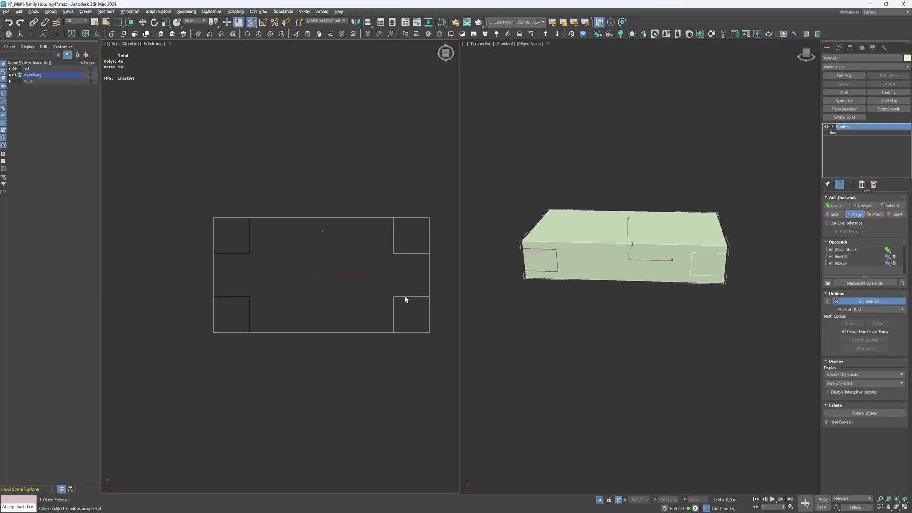
{"action": "left_click", "coordinate": [246, 298]}
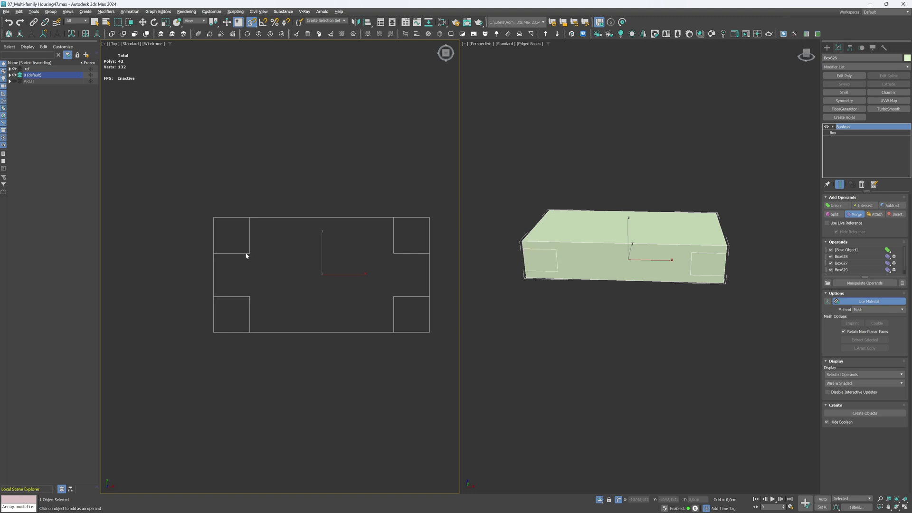
{"action": "right_click", "coordinate": [245, 253]}
{"action": "left_click", "coordinate": [742, 258]}
{"action": "scroll", "coordinate": [638, 260], "scroll_direction": "up", "scroll_amount": 3}
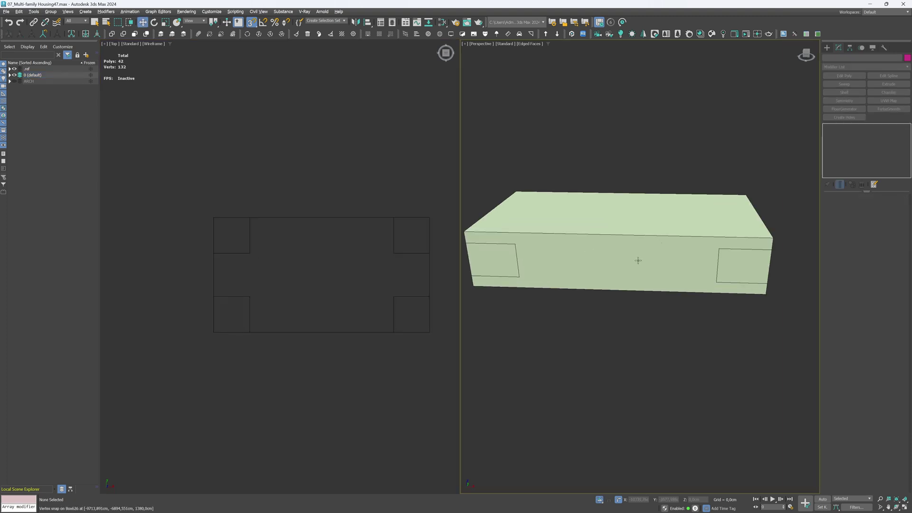
- Create a box near the middle of the large box's front edge and size it 250 cm long, 200 cm wide and 235 cm high
{"action": "left_click", "coordinate": [637, 260]}
{"action": "left_click", "coordinate": [826, 47]}
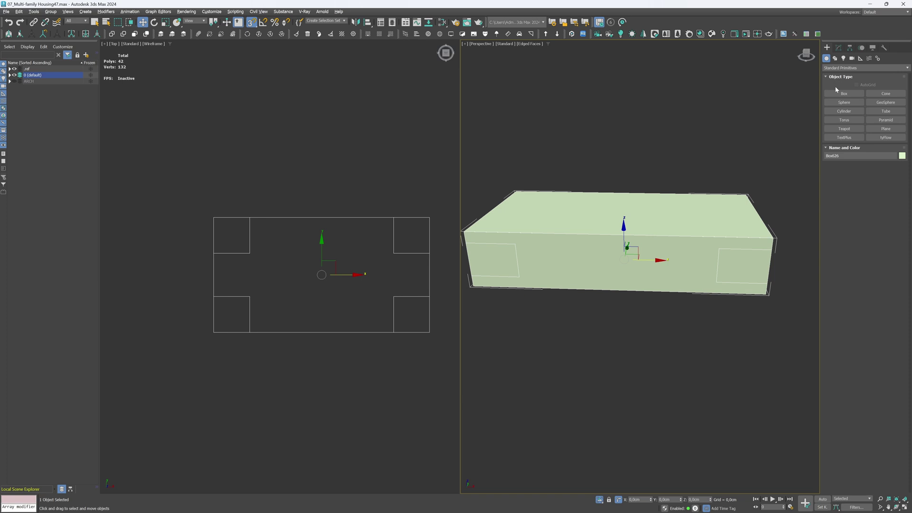
{"action": "left_click", "coordinate": [836, 93]}
{"action": "mouse_move", "coordinate": [307, 294]}
{"action": "left_mouse_down"}
{"action": "mouse_move", "coordinate": [354, 333]}
{"action": "mouse_move", "coordinate": [321, 332]}
{"action": "left_mouse_up"}
{"action": "left_click", "coordinate": [344, 299]}
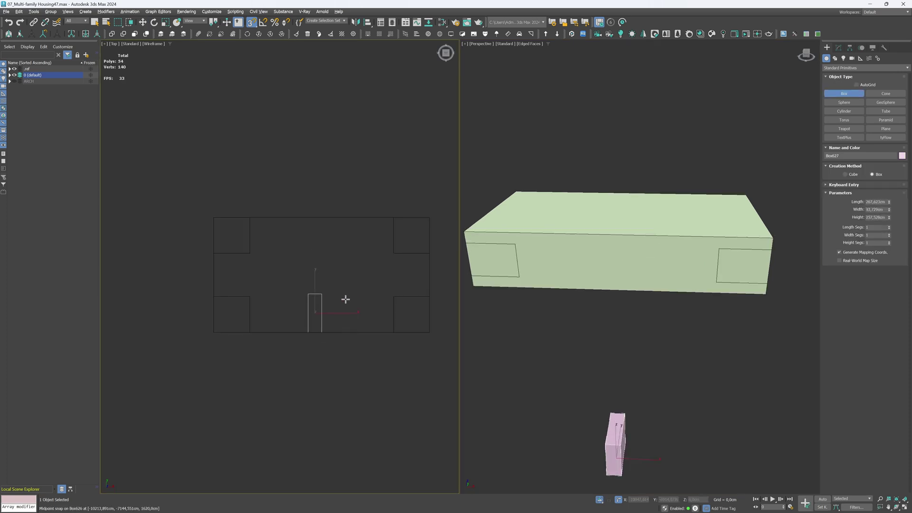
{"action": "right_click", "coordinate": [345, 299]}
{"action": "left_click", "coordinate": [838, 47]}
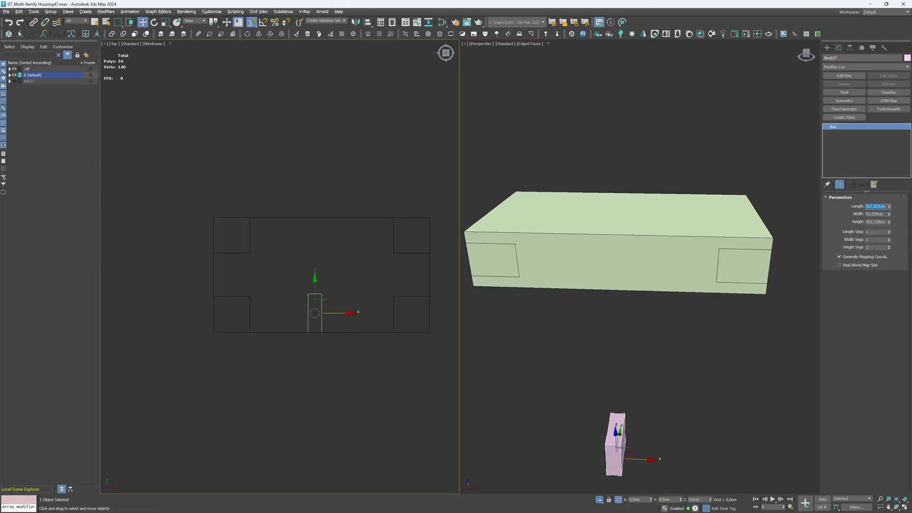
{"action": "type", "text": "250"}
{"action": "key", "text": "Tab"}
{"action": "key", "text": "Tab"}
{"action": "type", "text": "235"}
{"action": "key", "text": "Return"}
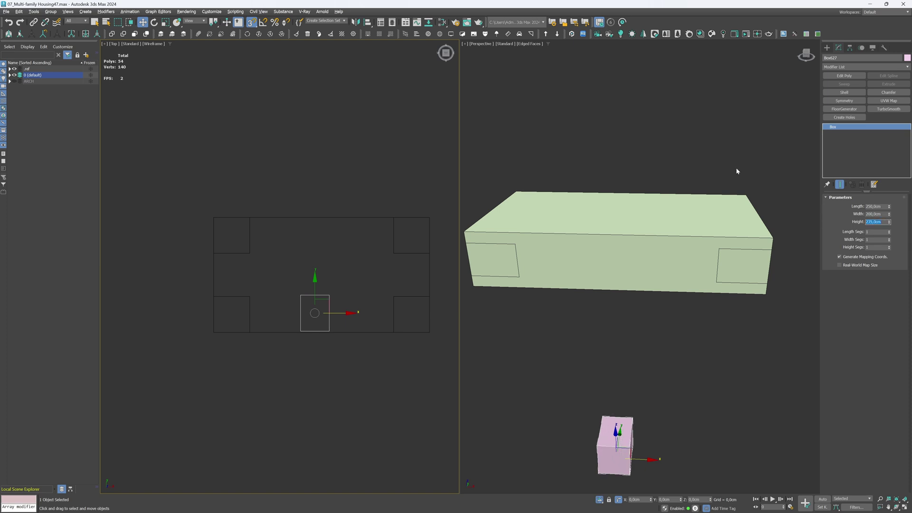
- Move the new box in the front view onto the large box's base and snap it to the middle of the width
{"action": "key", "text": "f"}
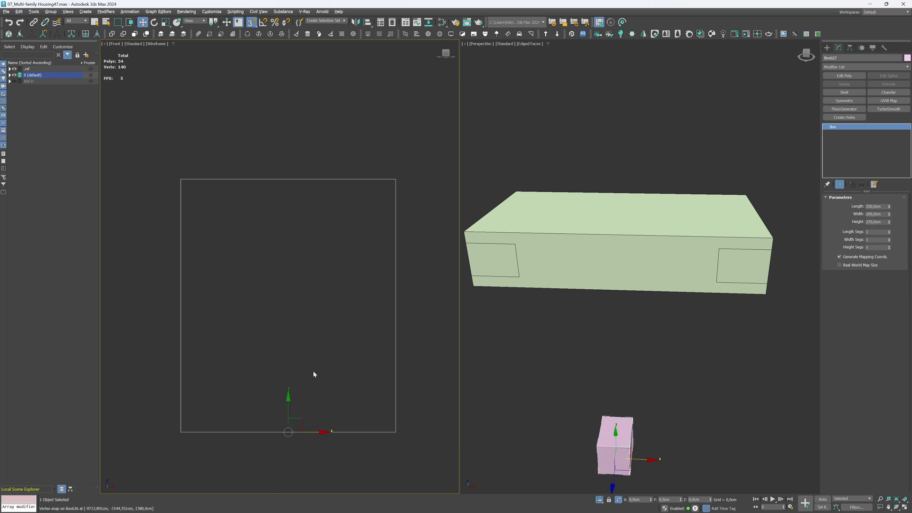
{"action": "scroll", "coordinate": [314, 374], "scroll_direction": "down", "scroll_amount": 8}
{"action": "left_click_drag", "start_coordinate": [325, 423], "coordinate": [401, 296]}
{"action": "left_click_drag", "start_coordinate": [325, 296], "coordinate": [330, 269]}
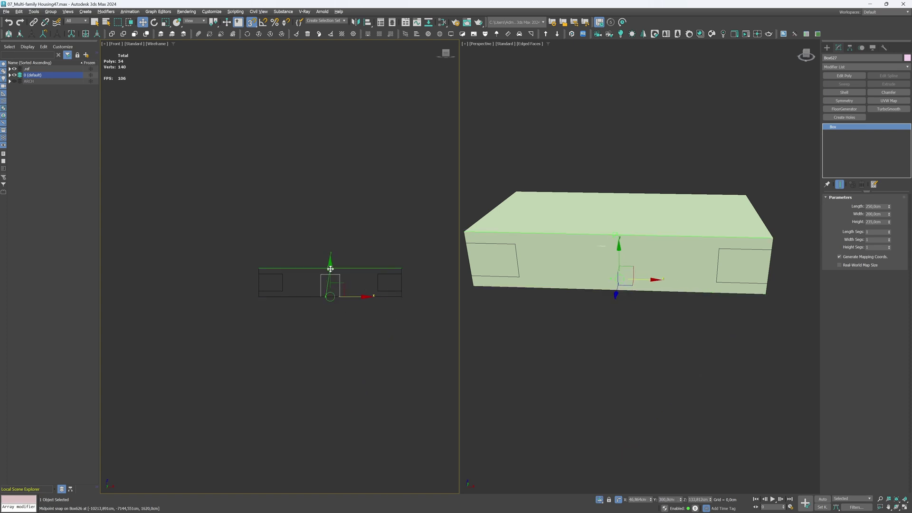
- Clone the middle box toward the rear in the top view, snapped flush with the large box's rear edge
{"action": "key", "text": "t"}
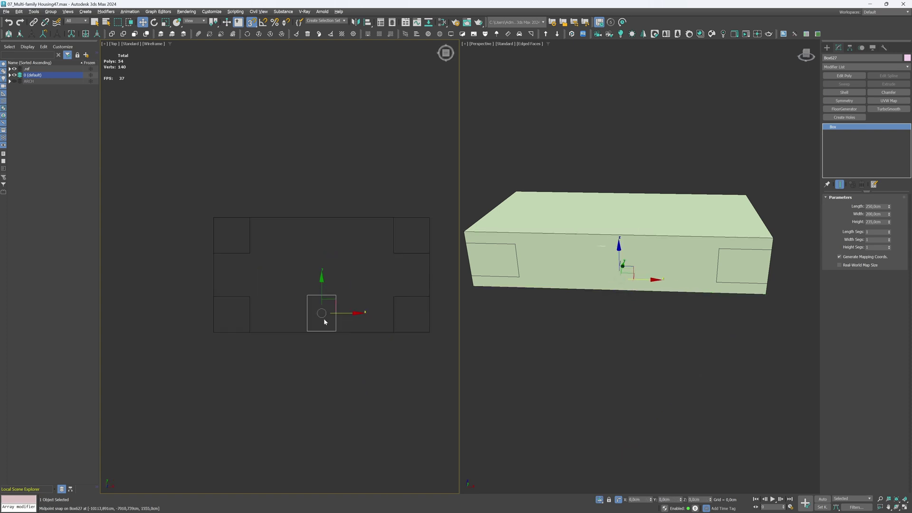
{"action": "scroll", "coordinate": [323, 313], "scroll_direction": "up", "scroll_amount": 2}
{"action": "left_click_drag", "start_coordinate": [340, 286], "coordinate": [341, 175], "text": "shift"}
{"action": "key", "text": "Return"}
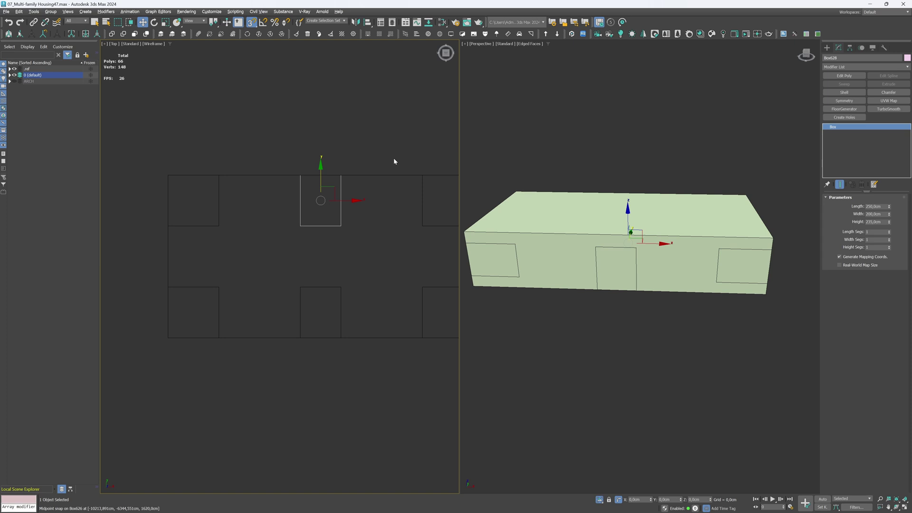
- Merge the front and rear middle boxes into the large box's Boolean
{"action": "left_click", "coordinate": [617, 209]}
{"action": "left_click", "coordinate": [853, 214]}
{"action": "left_click", "coordinate": [324, 225]}
{"action": "left_click", "coordinate": [332, 287]}
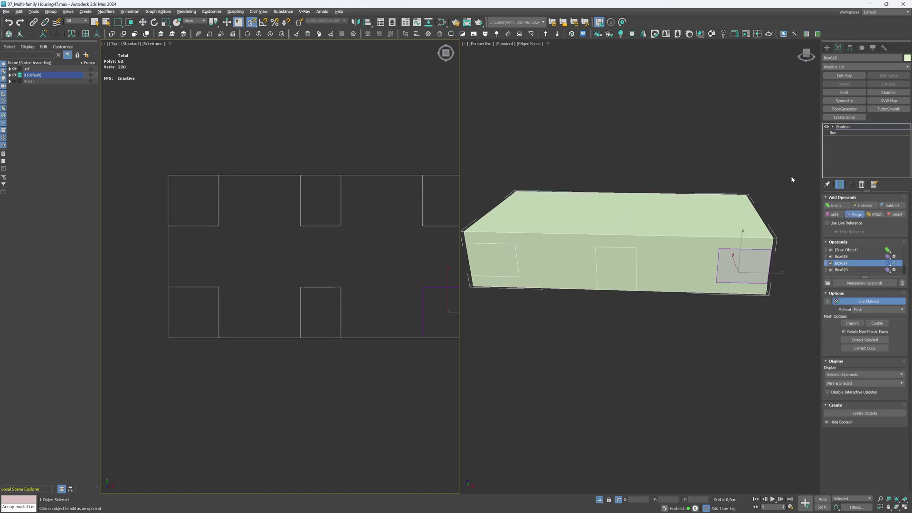
- Add an Edit Poly modifier to the rooftop volume and delete its top and bottom polygons
{"action": "left_click", "coordinate": [844, 76]}
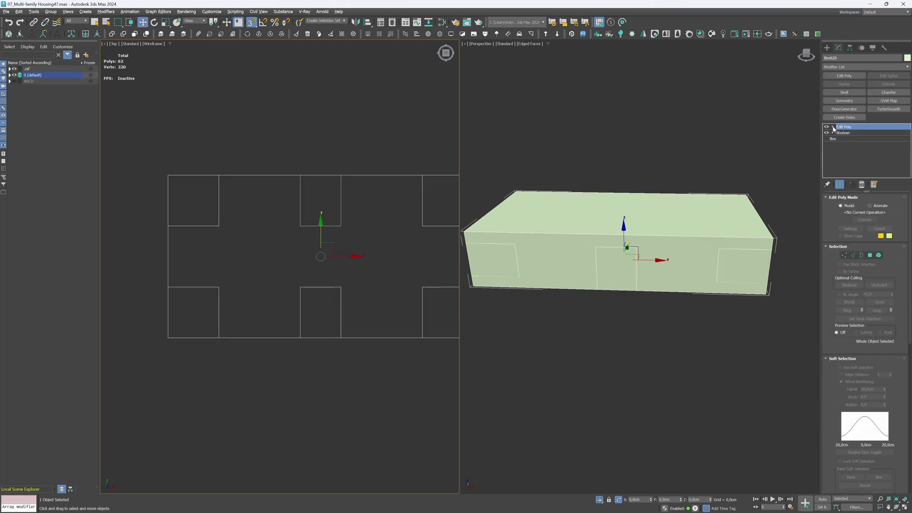
{"action": "left_click", "coordinate": [833, 126]}
{"action": "left_click", "coordinate": [848, 151]}
{"action": "left_click", "coordinate": [576, 214]}
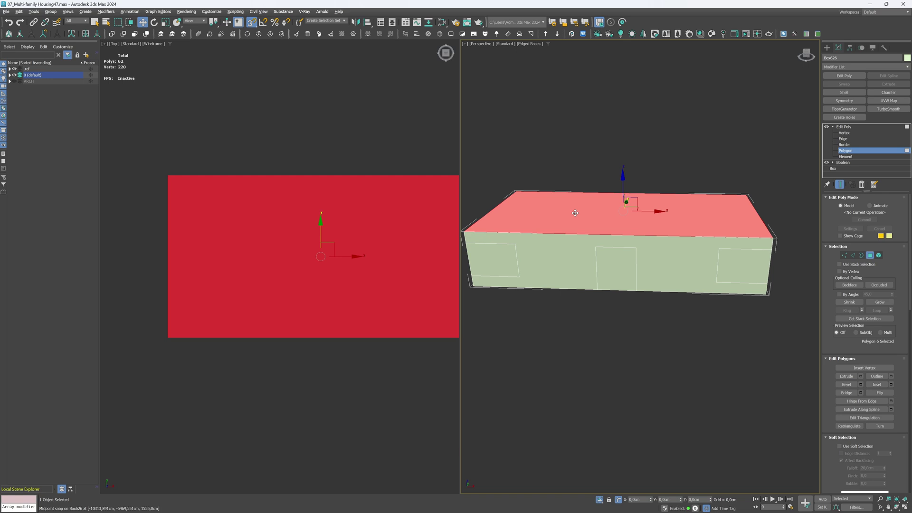
{"action": "middle_click_drag", "start_coordinate": [576, 214], "coordinate": [576, 252], "text": "alt"}
{"action": "key", "text": "Delete"}
{"action": "left_click", "coordinate": [576, 228]}
{"action": "key", "text": "Delete"}
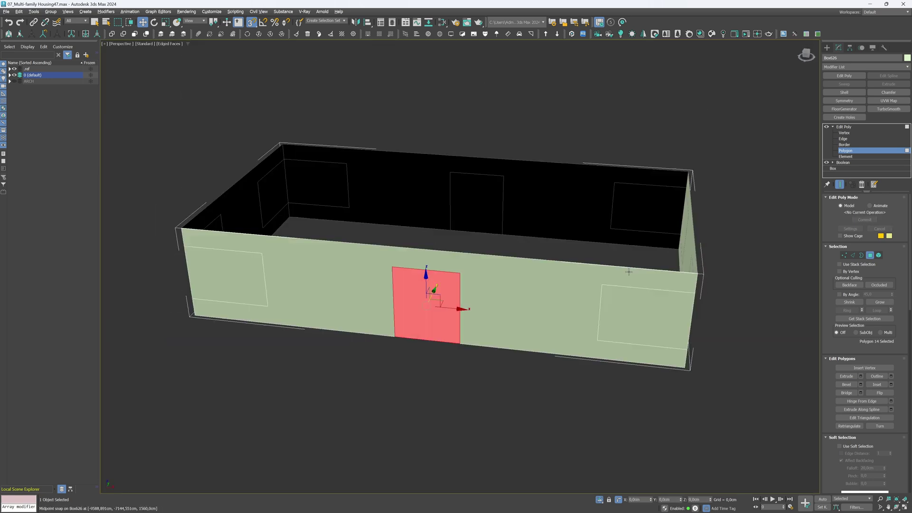
- Delete the door and corner window polygons imprinted on the rooftop volume's walls to form the openings
{"action": "key", "text": "Delete"}
{"action": "left_click", "coordinate": [237, 299]}
{"action": "key", "text": "Delete"}
{"action": "left_click", "coordinate": [205, 287]}
{"action": "key", "text": "Delete"}
{"action": "left_click", "coordinate": [297, 227]}
{"action": "key", "text": "Delete"}
{"action": "left_click", "coordinate": [258, 233]}
{"action": "key", "text": "Delete"}
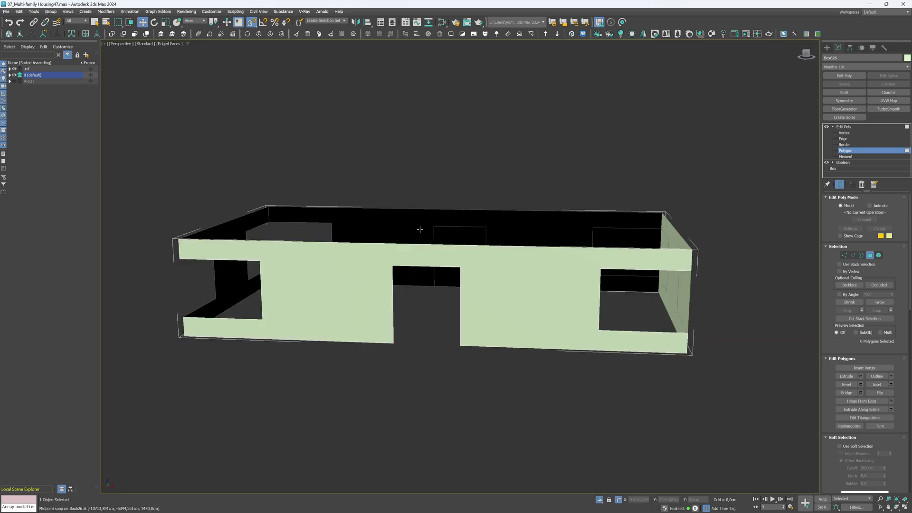
- Thicken the rooftop walls inward with a Shell modifier using Straighten Corners, and end isolation to show the whole building
{"action": "left_click", "coordinate": [844, 127]}
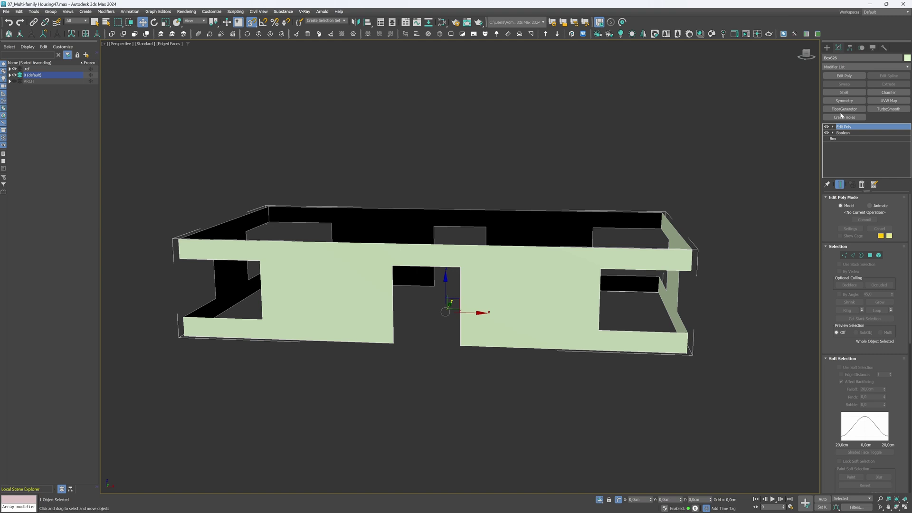
{"action": "left_click", "coordinate": [844, 92]}
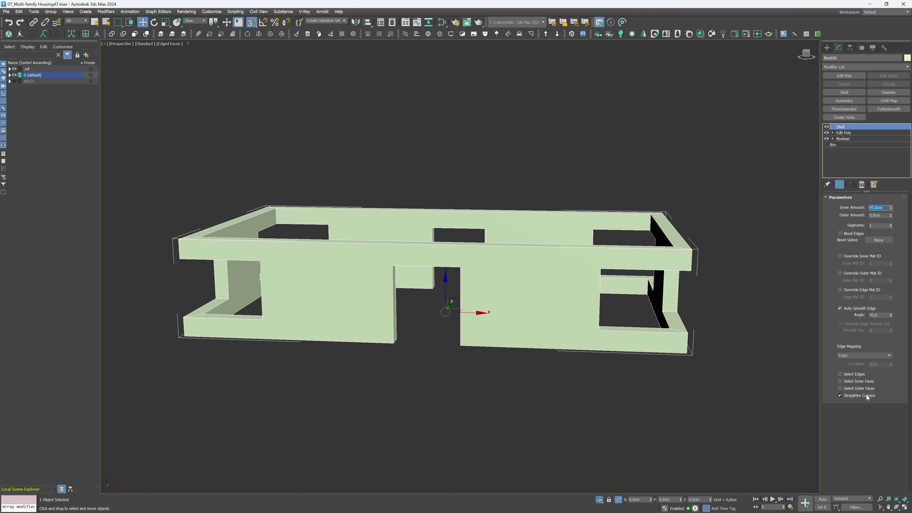
{"action": "left_click", "coordinate": [599, 499]}
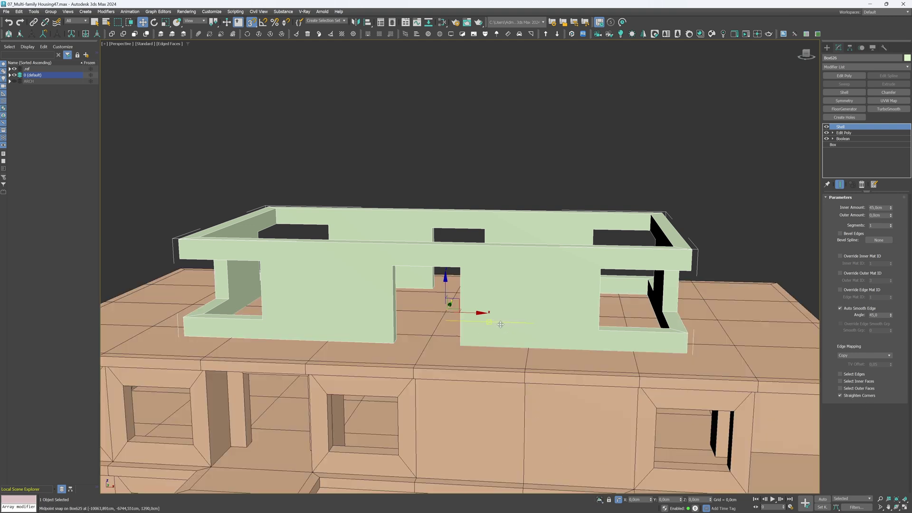
{"action": "scroll", "coordinate": [499, 321], "scroll_direction": "down", "scroll_amount": 3}
{"action": "middle_click_drag", "start_coordinate": [499, 322], "coordinate": [506, 293]}
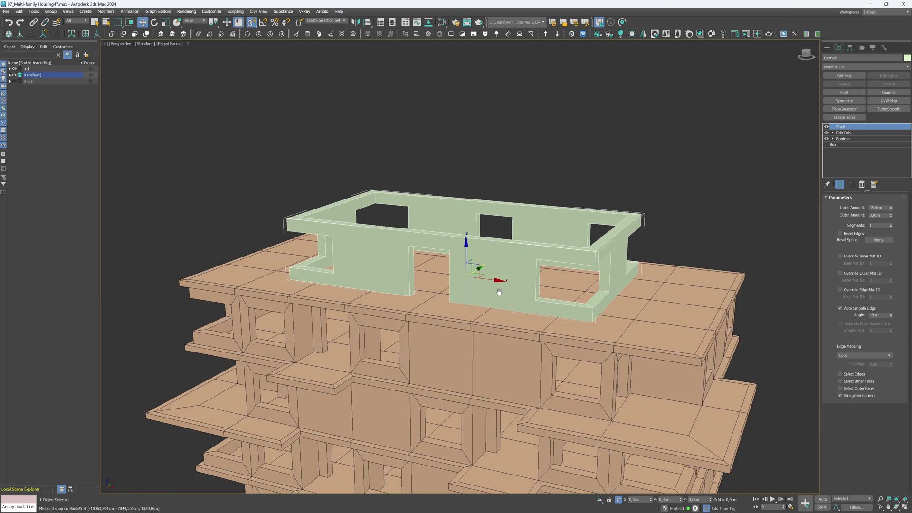
- Create an 800 by 1500 cm box on top of the rooftop volume, snapped to the outer corners of its walls
{"action": "key", "text": "alt+w"}
{"action": "left_click", "coordinate": [827, 47]}
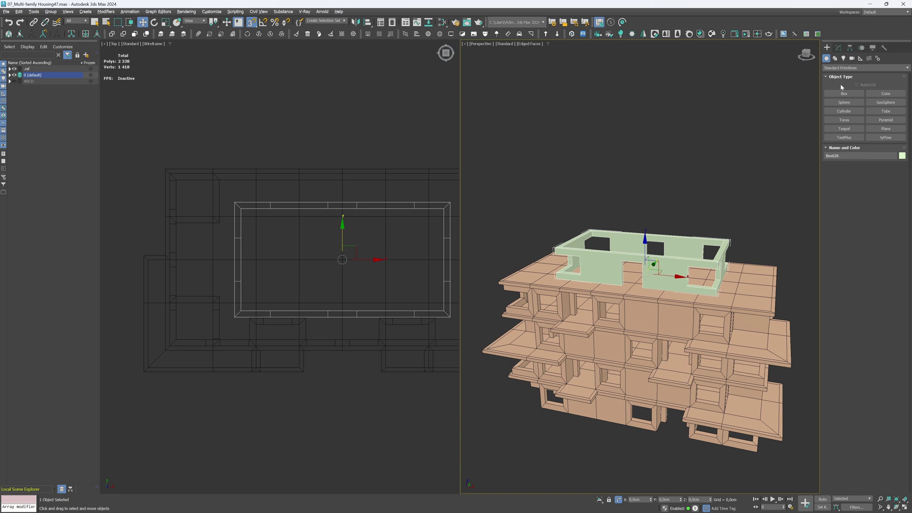
{"action": "left_click", "coordinate": [844, 94]}
{"action": "left_click_drag", "start_coordinate": [229, 200], "coordinate": [443, 318]}
{"action": "left_click", "coordinate": [388, 226]}
{"action": "right_click", "coordinate": [388, 227]}
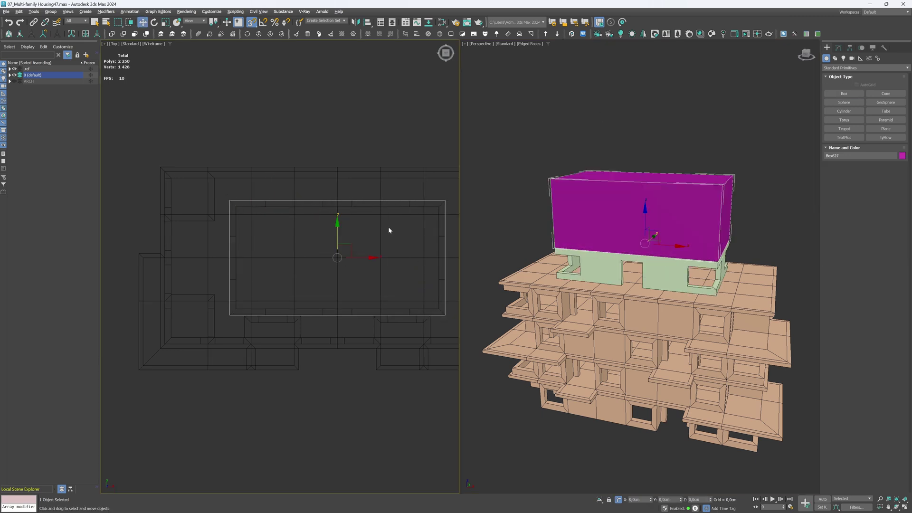
- Turn the new box into a thin roof slab 830 cm long, 1530 cm wide and 10 cm high, and deselect it
{"action": "left_click", "coordinate": [838, 48]}
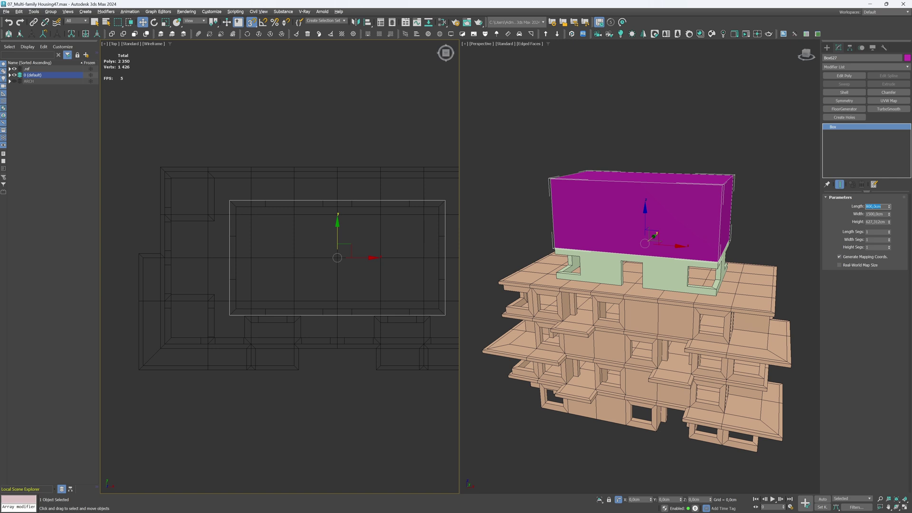
{"action": "key", "text": "Tab"}
{"action": "type", "text": "1"}
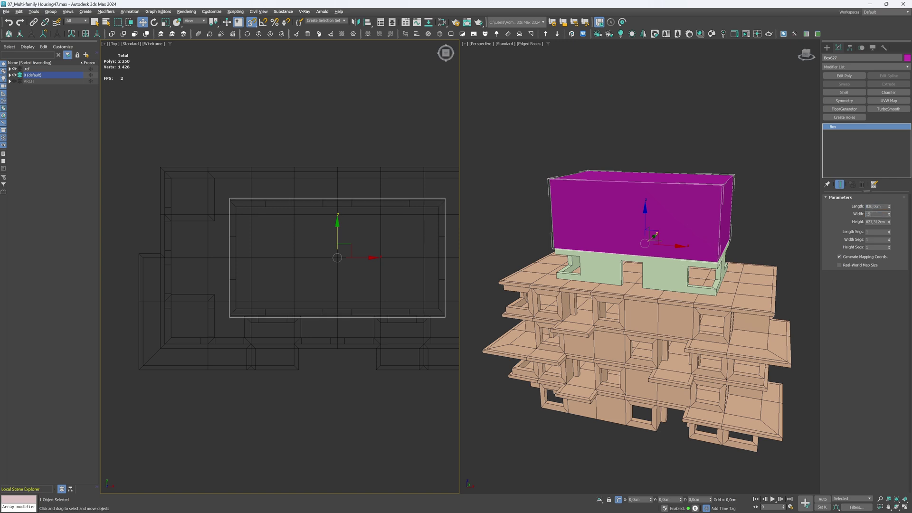
{"action": "key", "text": "Tab"}
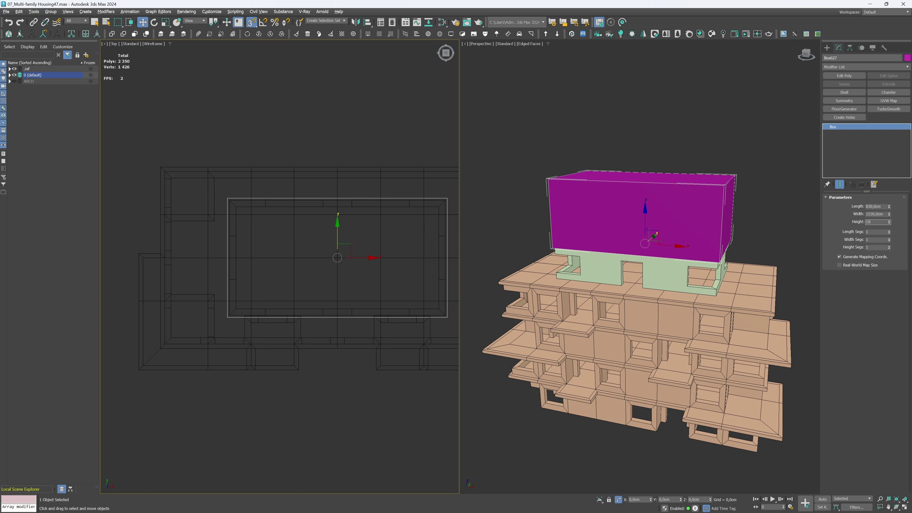
{"action": "key", "text": "Return"}
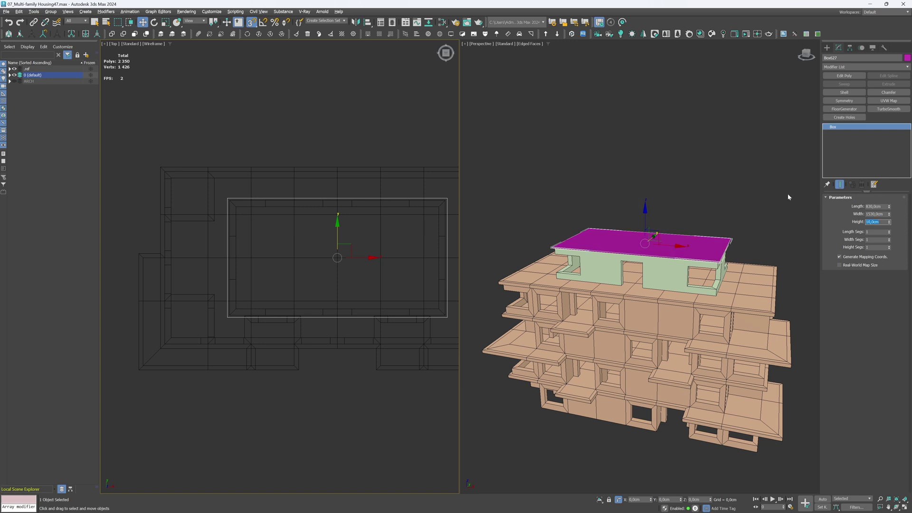
{"action": "middle_click_drag", "start_coordinate": [674, 319], "coordinate": [697, 297], "text": "alt"}
{"action": "key", "text": "alt+w"}
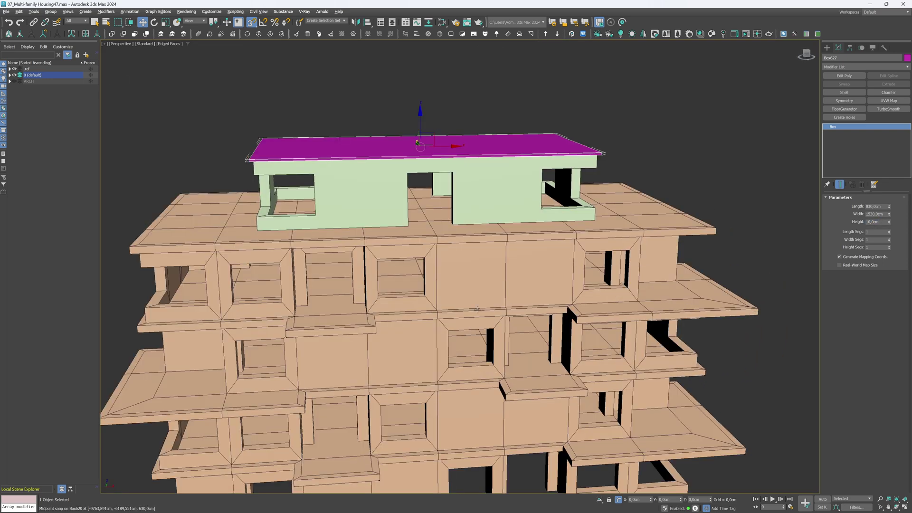
{"action": "scroll", "coordinate": [477, 309], "scroll_direction": "down", "scroll_amount": 3}
{"action": "middle_click_drag", "start_coordinate": [477, 309], "coordinate": [530, 283]}
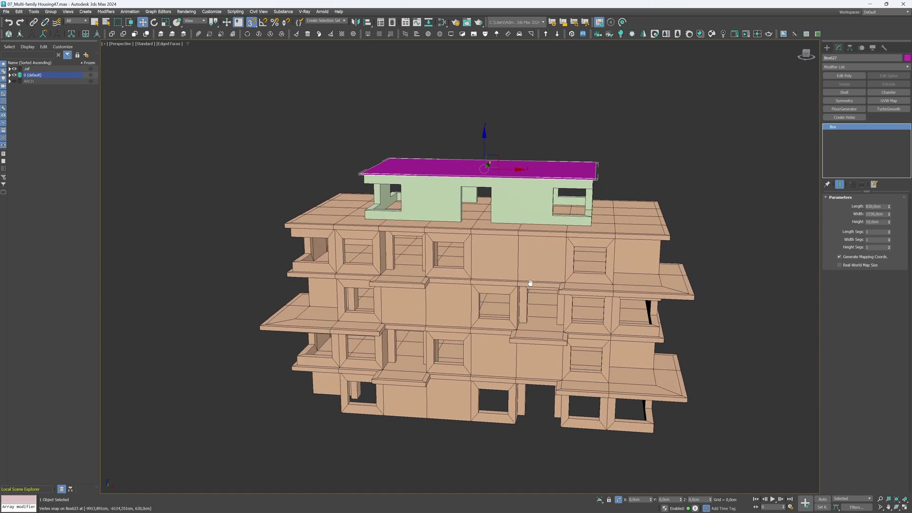
{"action": "left_click", "coordinate": [680, 162]}
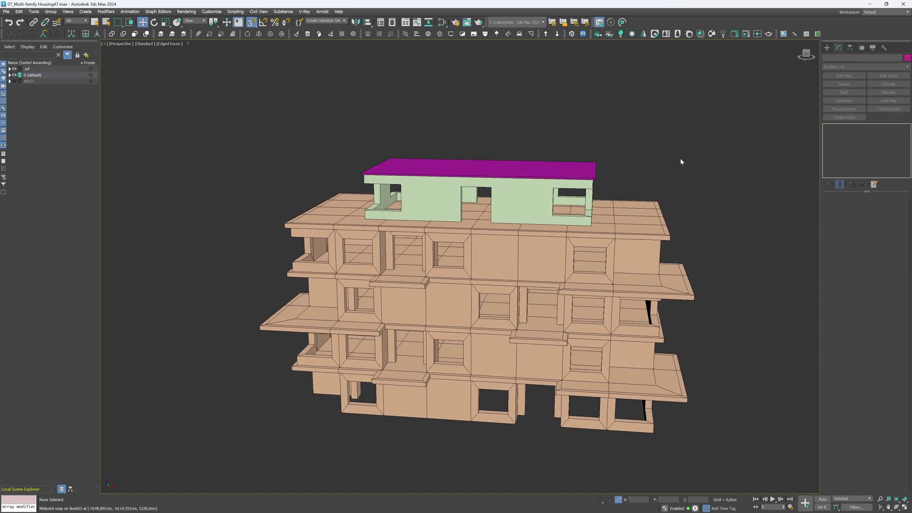
- Add a Chamfer modifier to the lowest floor slab with amount 0.5 cm, 2 segments and Smooth Chamfers Only
{"action": "left_click", "coordinate": [668, 390]}
{"action": "scroll", "coordinate": [671, 382], "scroll_direction": "up", "scroll_amount": 4}
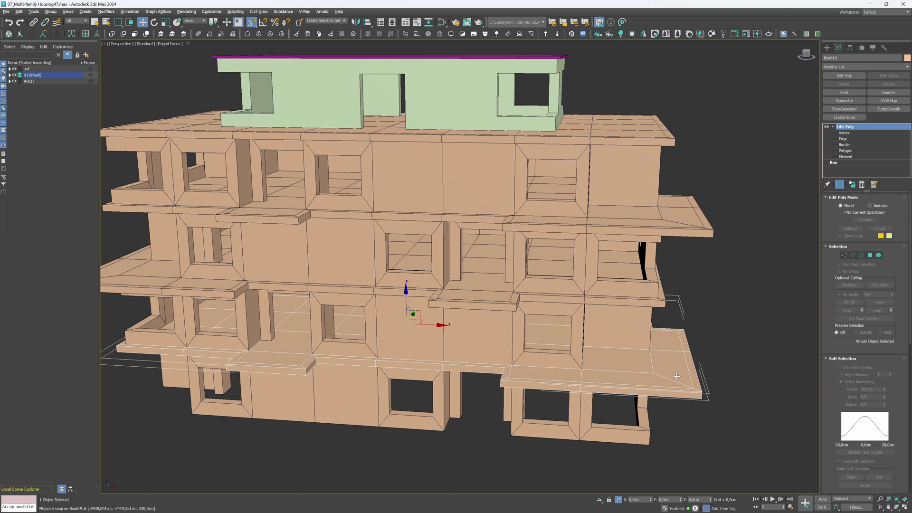
{"action": "left_click", "coordinate": [888, 93]}
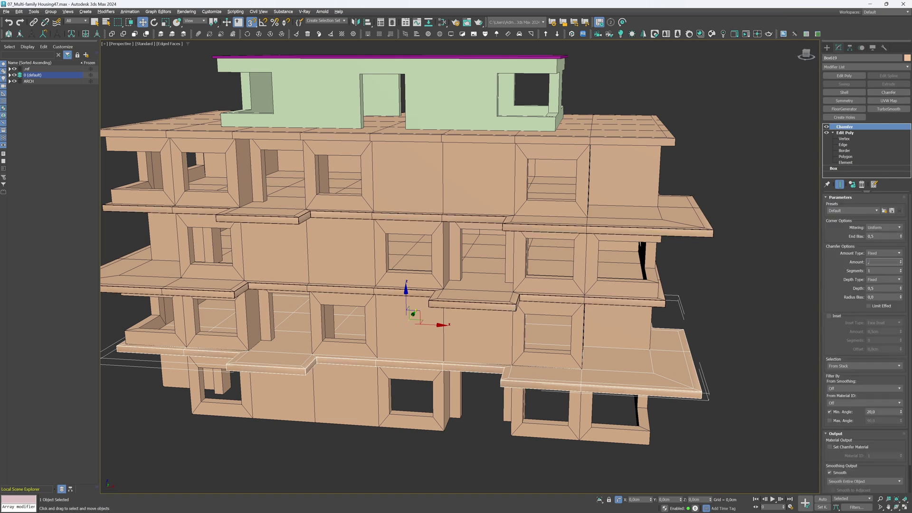
{"action": "type", "text": ",5"}
{"action": "key", "text": "Tab"}
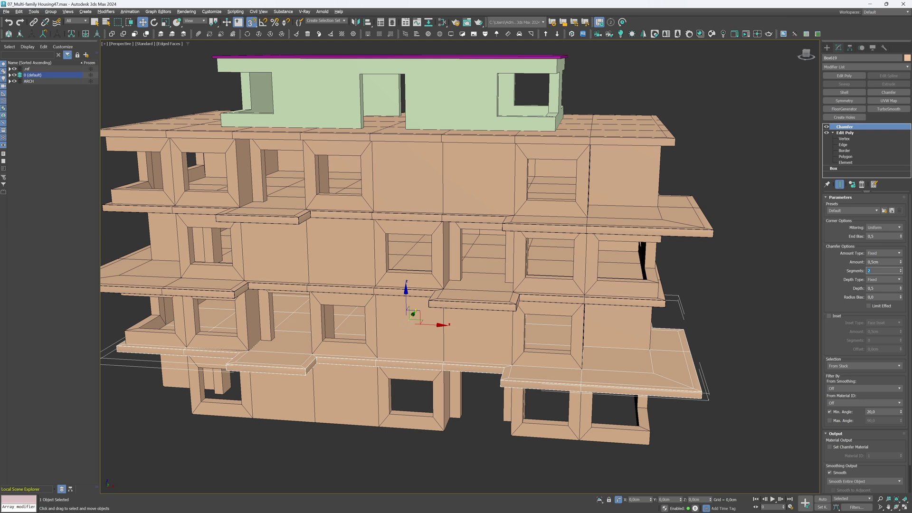
{"action": "left_click", "coordinate": [881, 482]}
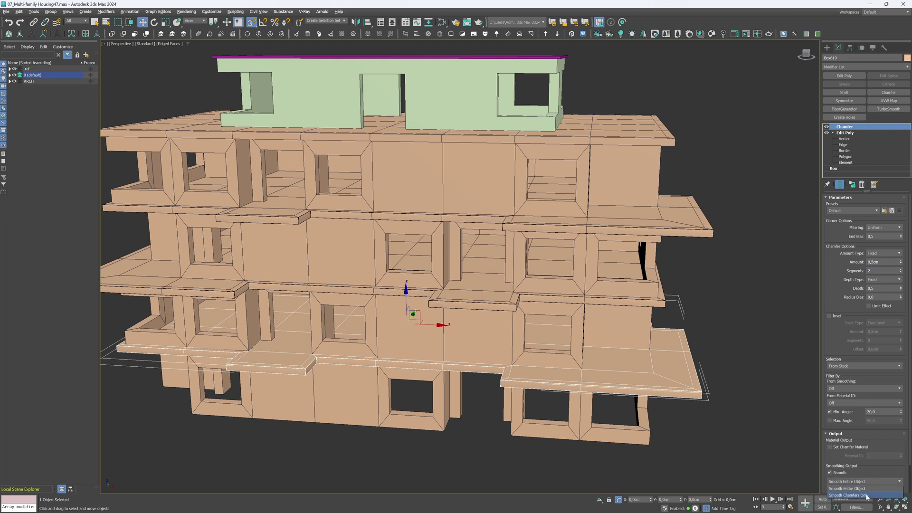
{"action": "left_click", "coordinate": [867, 495]}
{"action": "middle_click_drag", "start_coordinate": [659, 411], "coordinate": [673, 377]}
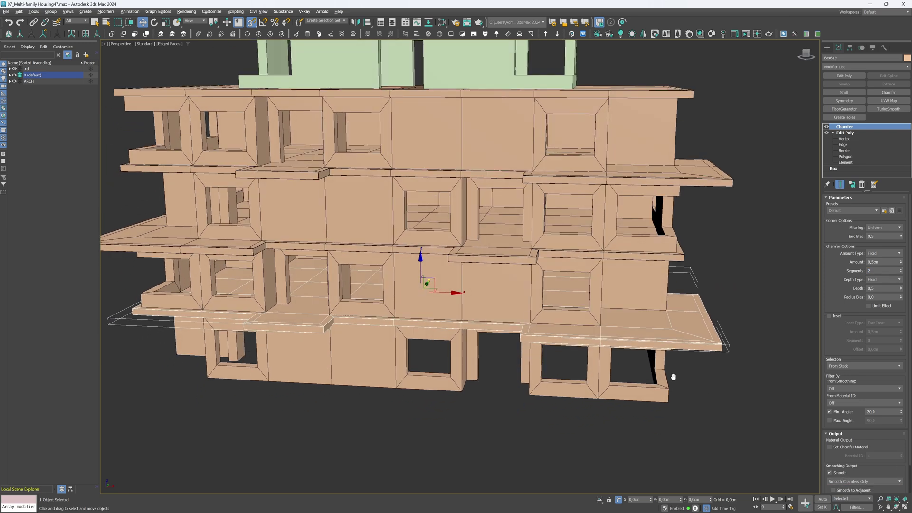
- Copy the lowest slab's Chamfer modifier and paste it onto the two floor slabs above and the main roof slab
{"action": "right_click", "coordinate": [846, 127]}
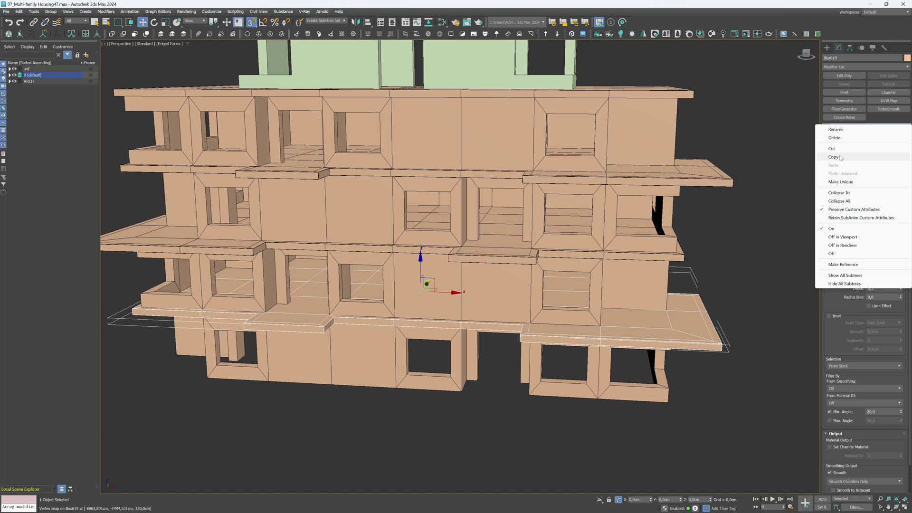
{"action": "left_click", "coordinate": [838, 156]}
{"action": "left_click", "coordinate": [668, 251]}
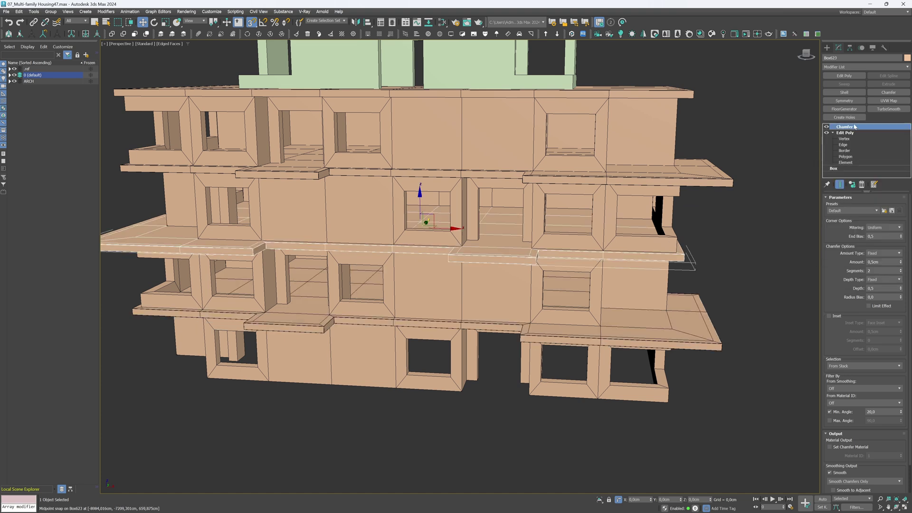
{"action": "left_click", "coordinate": [716, 162]}
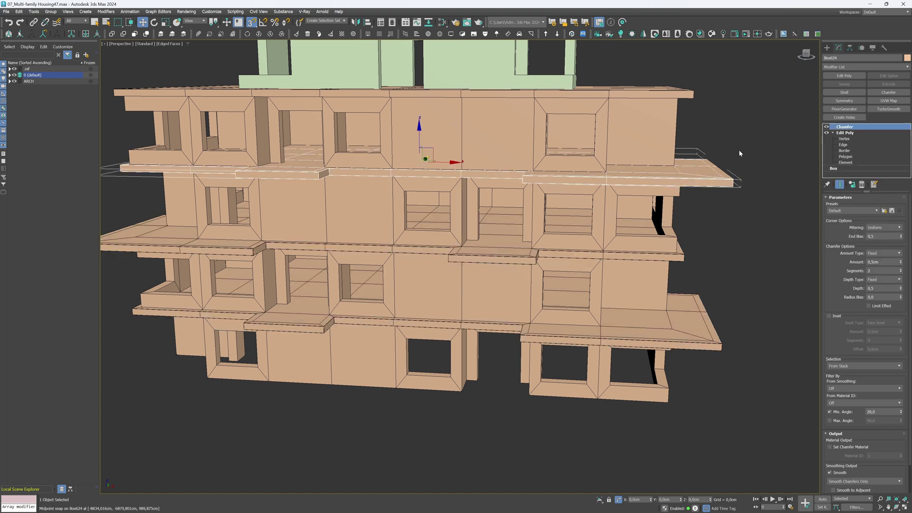
{"action": "left_click", "coordinate": [679, 93]}
{"action": "right_click", "coordinate": [843, 127]}
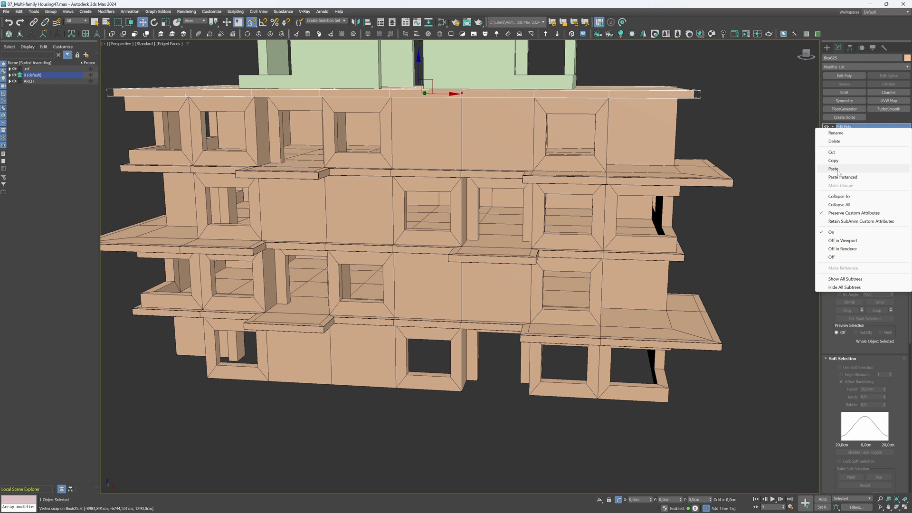
{"action": "left_click", "coordinate": [836, 169]}
- Paste the copied Chamfer modifier above the Shell modifier on the walls of all four storeys
{"action": "left_click", "coordinate": [596, 384]}
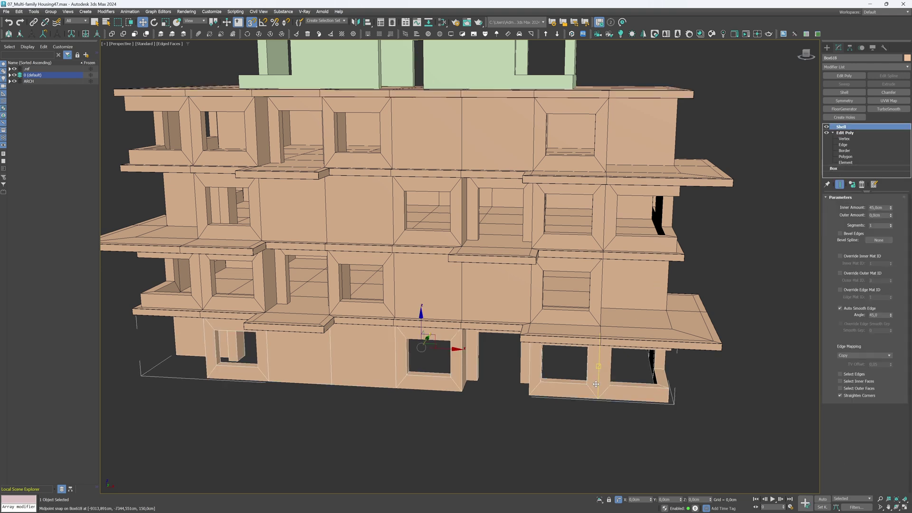
{"action": "right_click", "coordinate": [852, 132]}
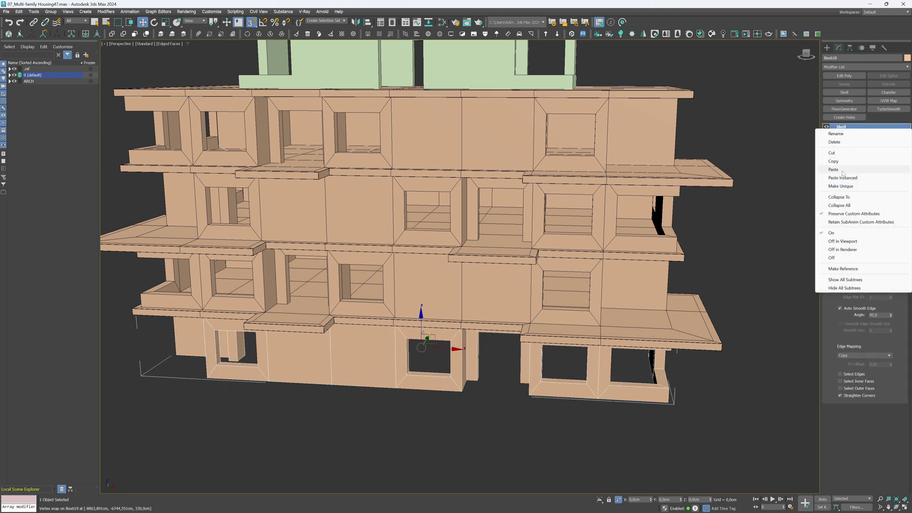
{"action": "left_click", "coordinate": [848, 174]}
{"action": "left_click", "coordinate": [651, 277]}
{"action": "left_click", "coordinate": [574, 226]}
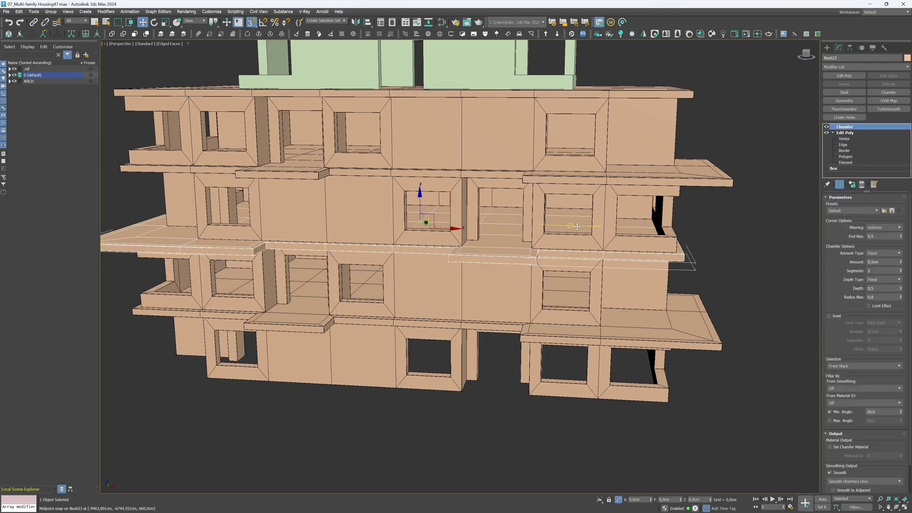
{"action": "left_click", "coordinate": [614, 203]}
{"action": "left_click", "coordinate": [635, 136]}
- Paste the copied Chamfer modifier onto the rooftop volume's walls and its thin roof slab
{"action": "middle_click_drag", "start_coordinate": [453, 77], "coordinate": [484, 195]}
{"action": "left_click", "coordinate": [504, 182]}
{"action": "right_click", "coordinate": [836, 126]}
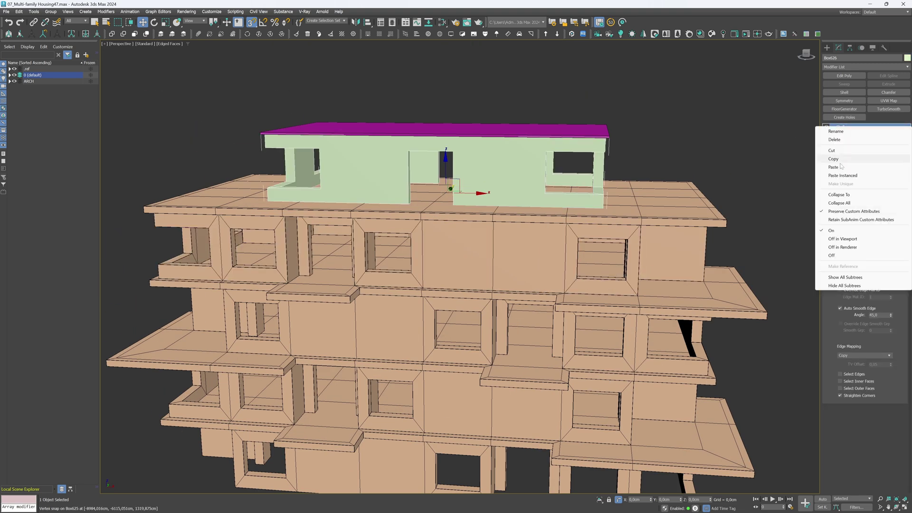
{"action": "left_click", "coordinate": [835, 167]}
{"action": "left_click", "coordinate": [514, 128]}
{"action": "right_click", "coordinate": [847, 128]}
{"action": "left_click", "coordinate": [864, 133]}
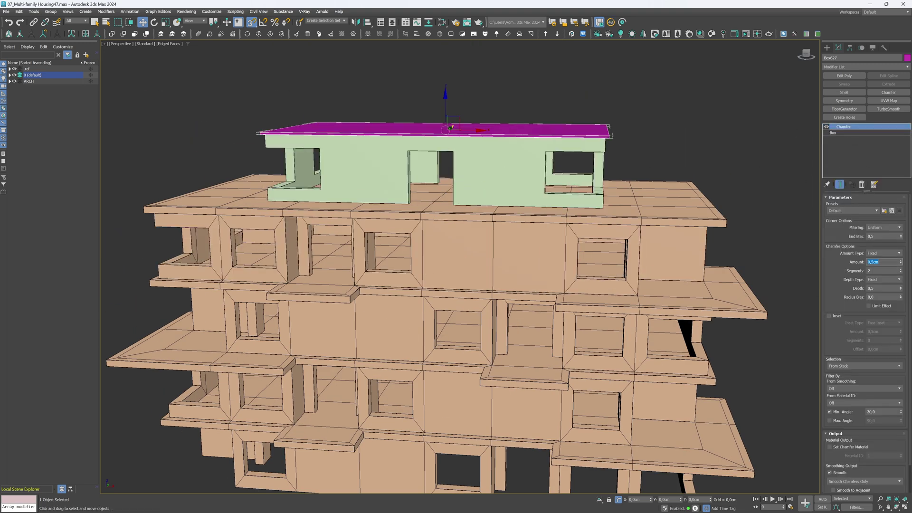
- Save the scene with nothing selected, and unhide the Joinery layer nested under ARCH
{"action": "middle_click_drag", "start_coordinate": [582, 280], "coordinate": [602, 264], "text": "alt"}
{"action": "scroll", "coordinate": [506, 252], "scroll_direction": "down", "scroll_amount": 3}
{"action": "key", "text": "ctrl+d"}
{"action": "key", "text": "ctrl+s"}
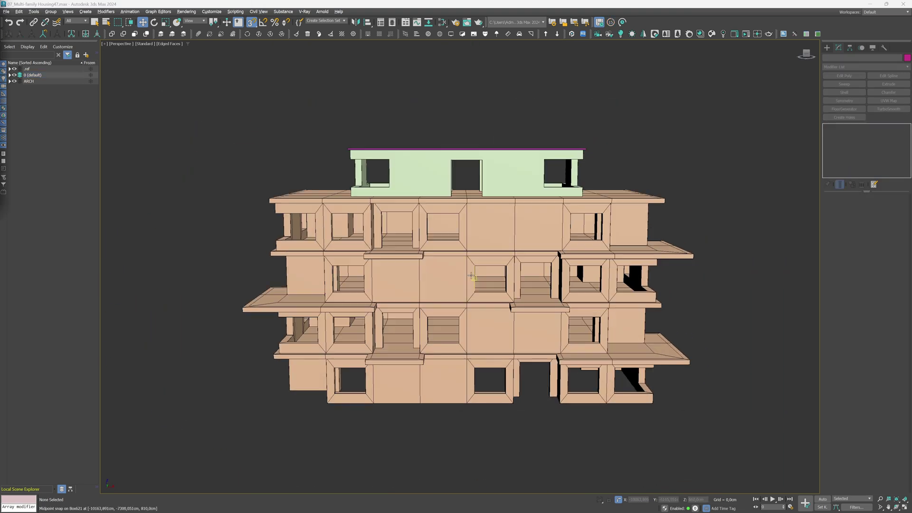
{"action": "left_click", "coordinate": [10, 81]}
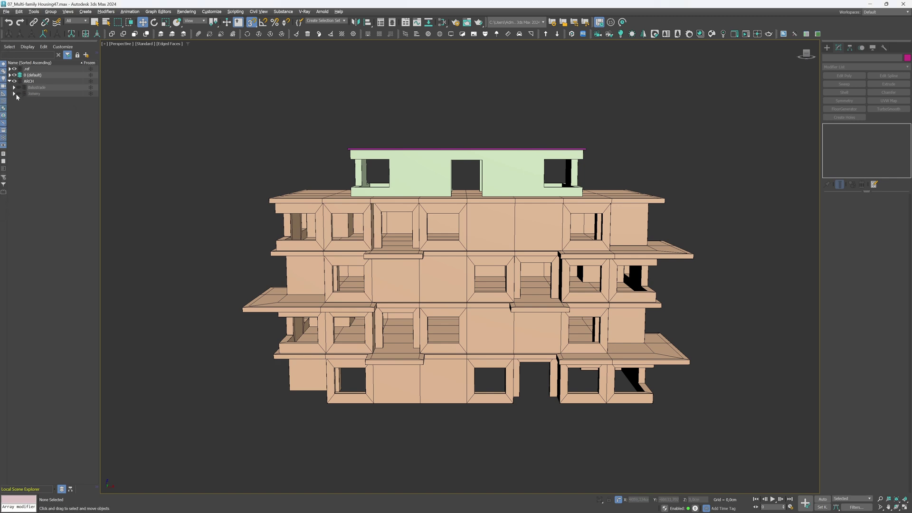
{"action": "left_click", "coordinate": [17, 94]}
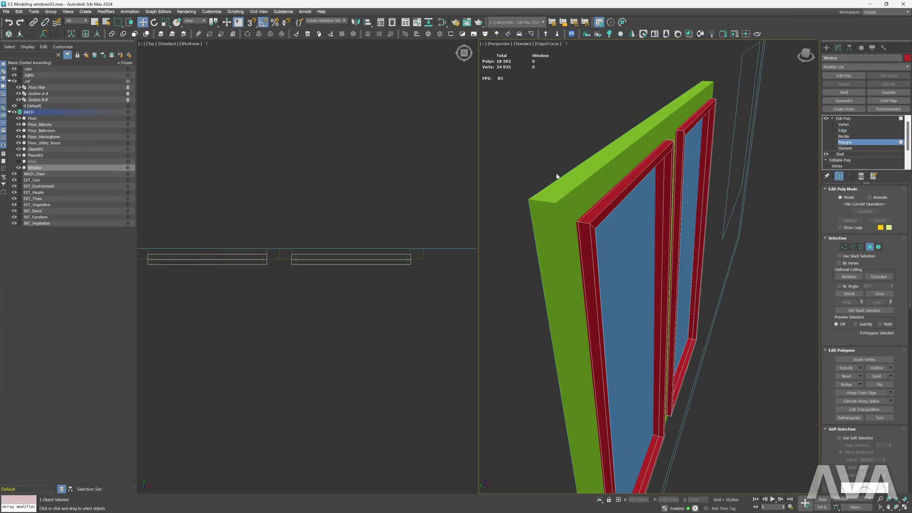
{"action": "left_click", "coordinate": [584, 216]}
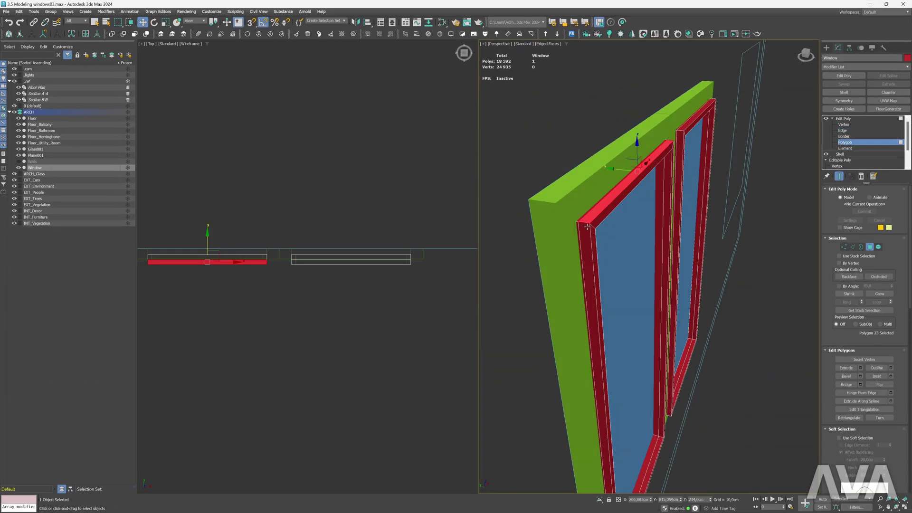
{"action": "left_click", "coordinate": [585, 229], "text": "shift"}
{"action": "middle_click_drag", "start_coordinate": [584, 230], "coordinate": [578, 362], "text": "alt"}
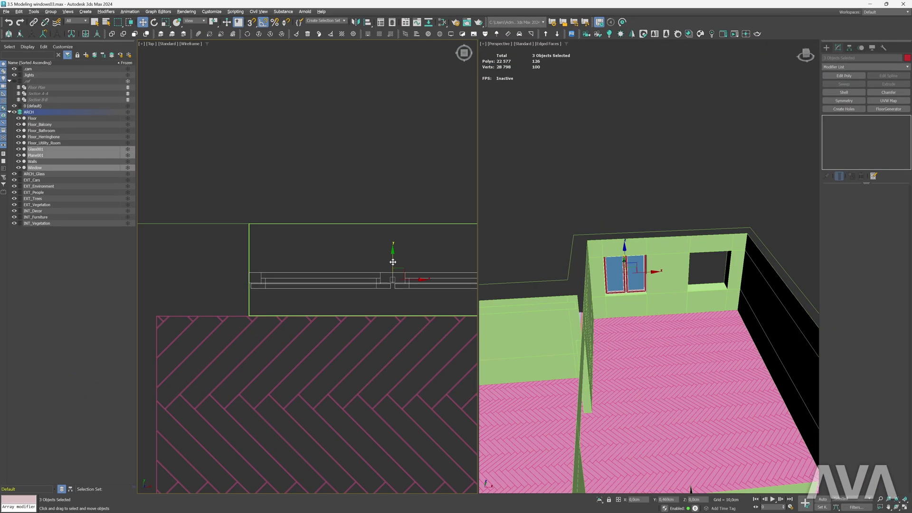
{"action": "scroll", "coordinate": [631, 266], "scroll_direction": "up", "scroll_amount": 2}
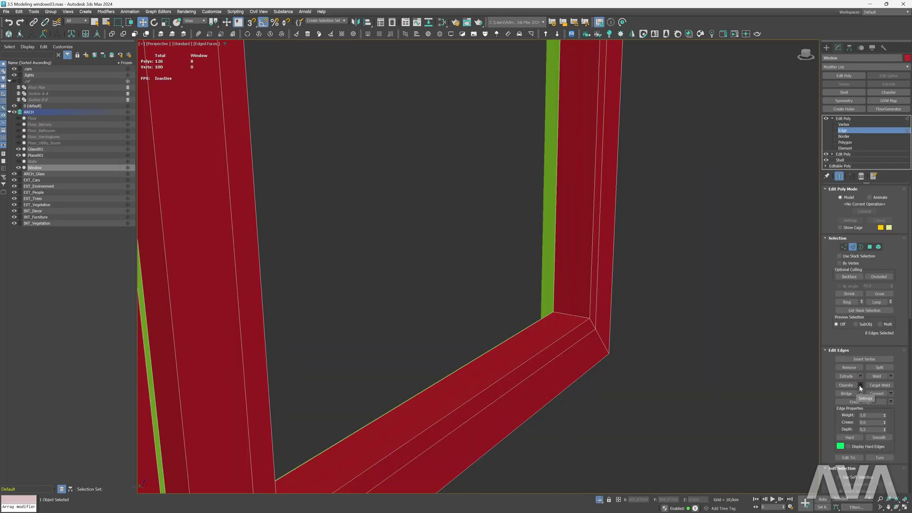
{"action": "left_click", "coordinate": [860, 385]}
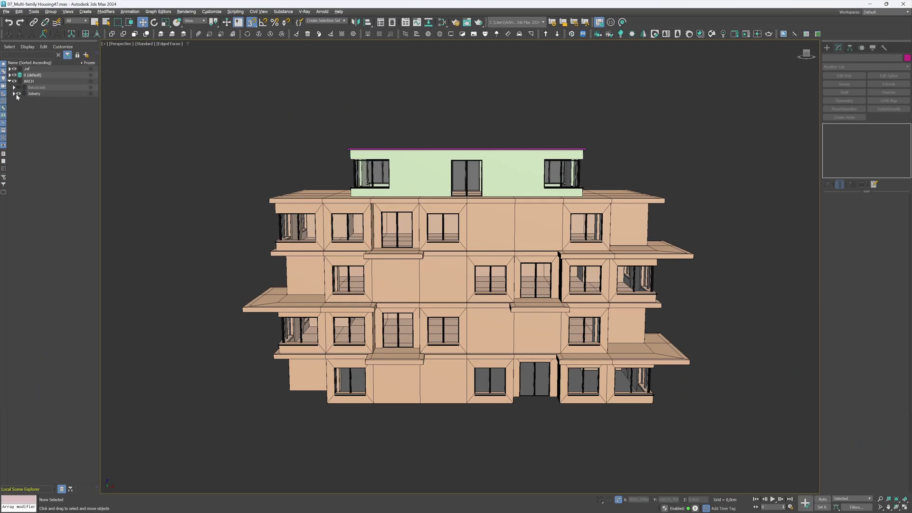
- Select the top storey's walls and display them in a maximized Front wireframe view
{"action": "middle_click_drag", "start_coordinate": [345, 245], "coordinate": [404, 283], "text": "alt"}
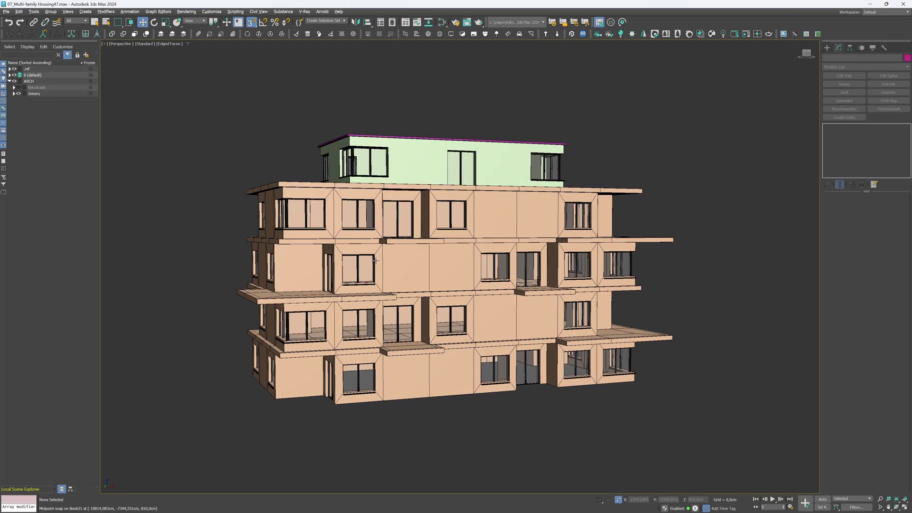
{"action": "left_click", "coordinate": [311, 233]}
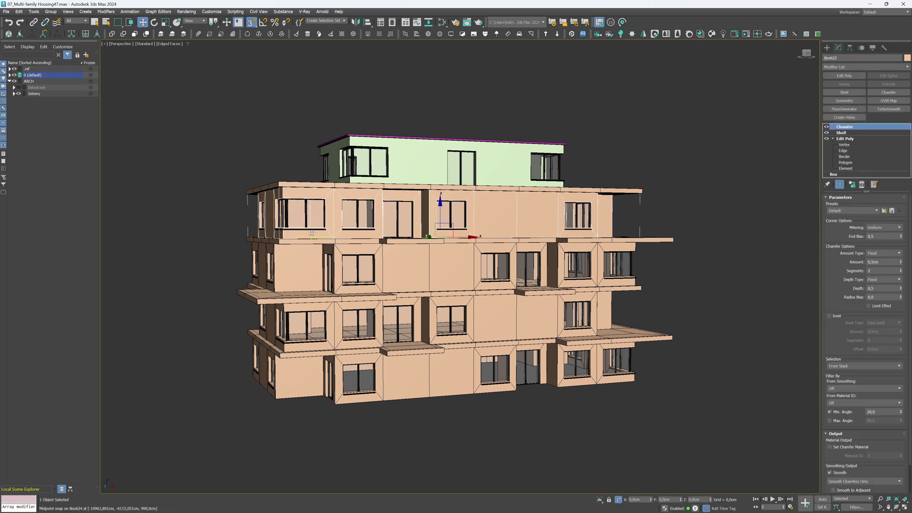
{"action": "key", "text": "alt+w"}
{"action": "middle_click", "coordinate": [311, 233]}
{"action": "key", "text": "f"}
{"action": "key", "text": "z"}
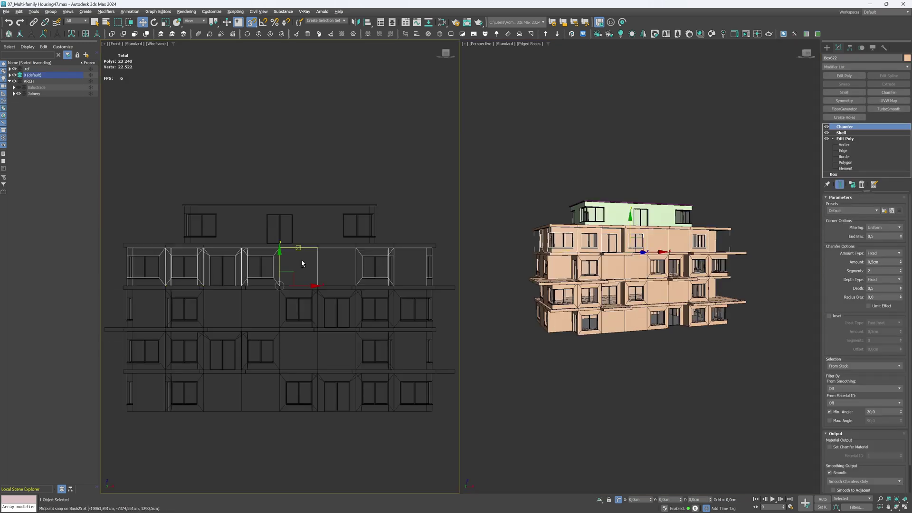
{"action": "key", "text": "alt+w"}
{"action": "scroll", "coordinate": [326, 266], "scroll_direction": "up", "scroll_amount": 2}
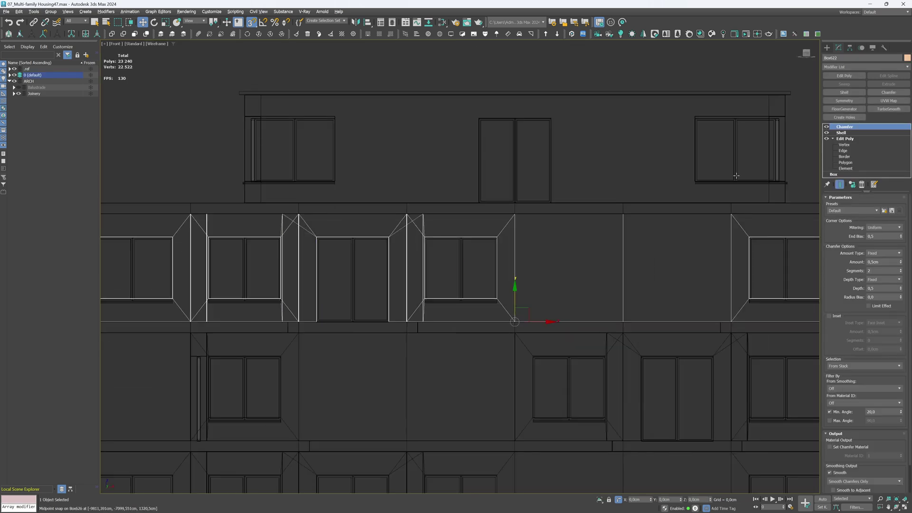
- Select the lower window-opening vertices of the top storey's walls in Edit Poly and move them vertically, snapped to the window sills
{"action": "left_click", "coordinate": [846, 138]}
{"action": "left_click", "coordinate": [844, 145]}
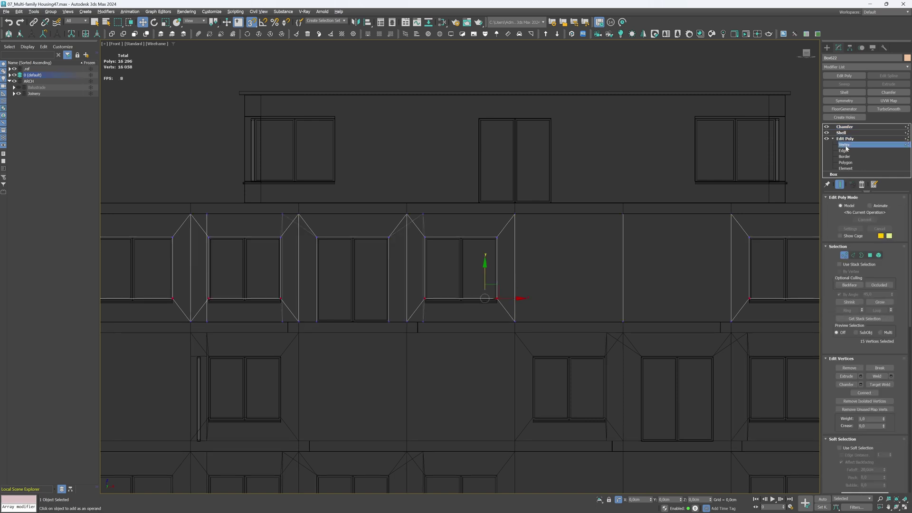
{"action": "scroll", "coordinate": [524, 250], "scroll_direction": "down", "scroll_amount": 3}
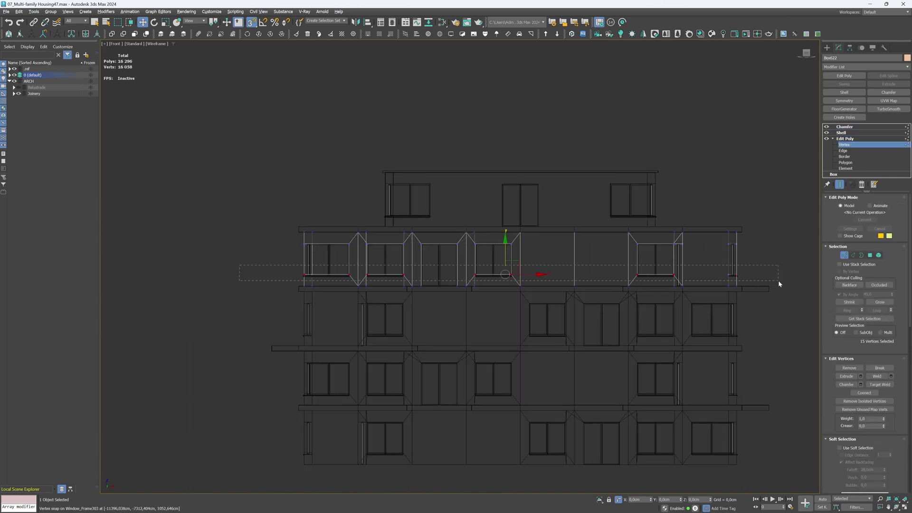
{"action": "left_click_drag", "start_coordinate": [779, 284], "coordinate": [779, 284]}
{"action": "left_click_drag", "start_coordinate": [504, 255], "coordinate": [484, 254]}
{"action": "scroll", "coordinate": [521, 277], "scroll_direction": "up", "scroll_amount": 5}
{"action": "scroll", "coordinate": [458, 274], "scroll_direction": "up", "scroll_amount": 5}
{"action": "scroll", "coordinate": [465, 255], "scroll_direction": "up", "scroll_amount": 4}
{"action": "key", "text": "alt+w"}
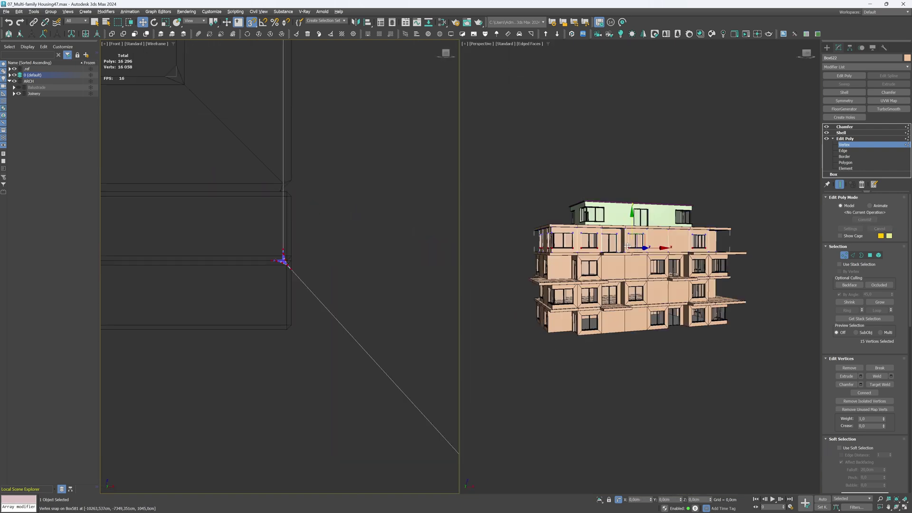
{"action": "scroll", "coordinate": [627, 247], "scroll_direction": "up", "scroll_amount": 10}
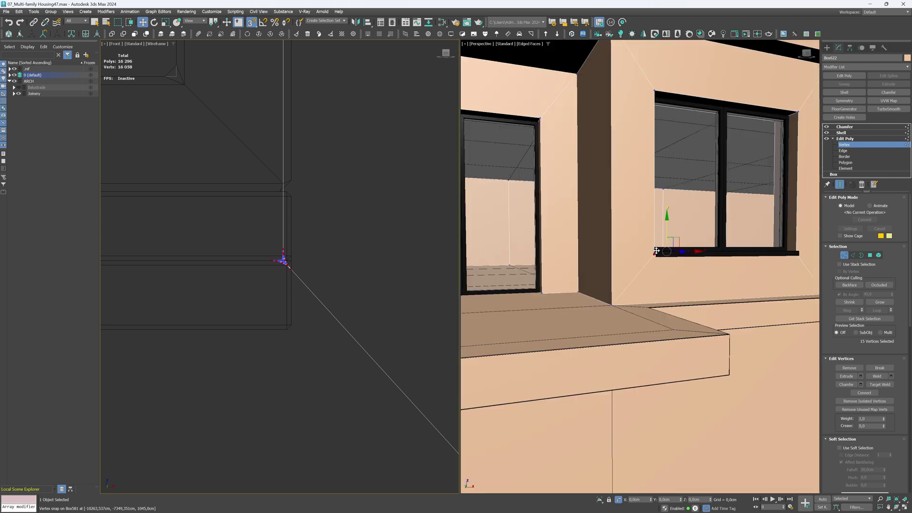
{"action": "scroll", "coordinate": [656, 251], "scroll_direction": "down", "scroll_amount": 5}
{"action": "key", "text": "alt+w"}
{"action": "middle_click_drag", "start_coordinate": [532, 272], "coordinate": [550, 273], "text": "alt"}
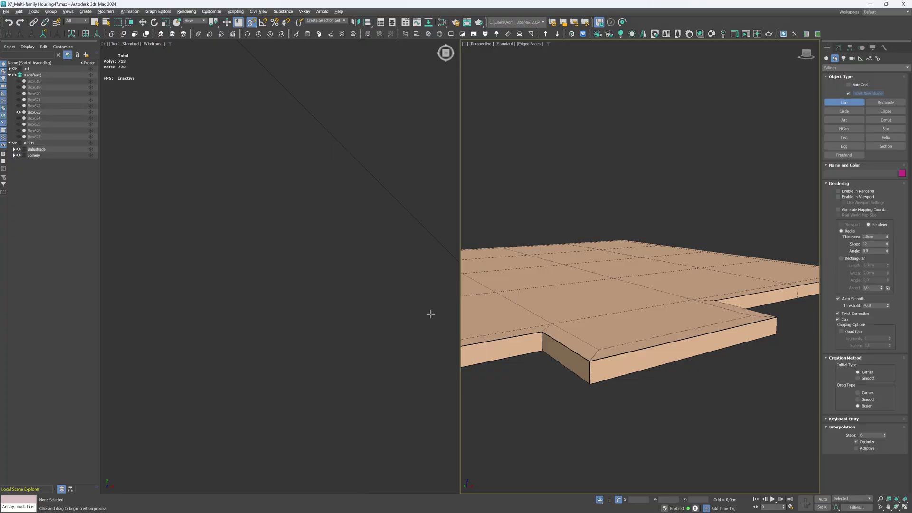
- With 2.5D snapping in the Top view, draw an open three-segment Line around the slab's balcony projection, through the midpoints of its border's corner diagonals
{"action": "scroll", "coordinate": [358, 293], "scroll_direction": "down", "scroll_amount": 15}
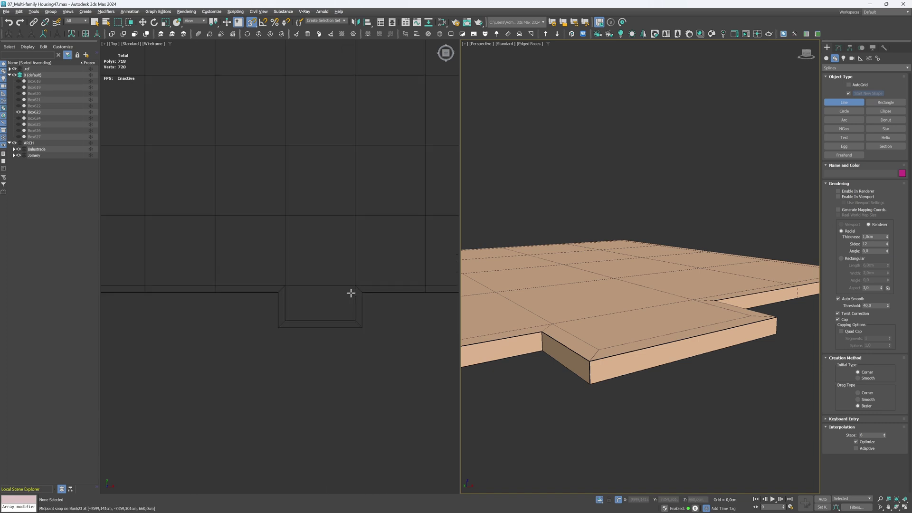
{"action": "scroll", "coordinate": [299, 294], "scroll_direction": "up", "scroll_amount": 5}
{"action": "middle_click_drag", "start_coordinate": [253, 273], "coordinate": [255, 257]}
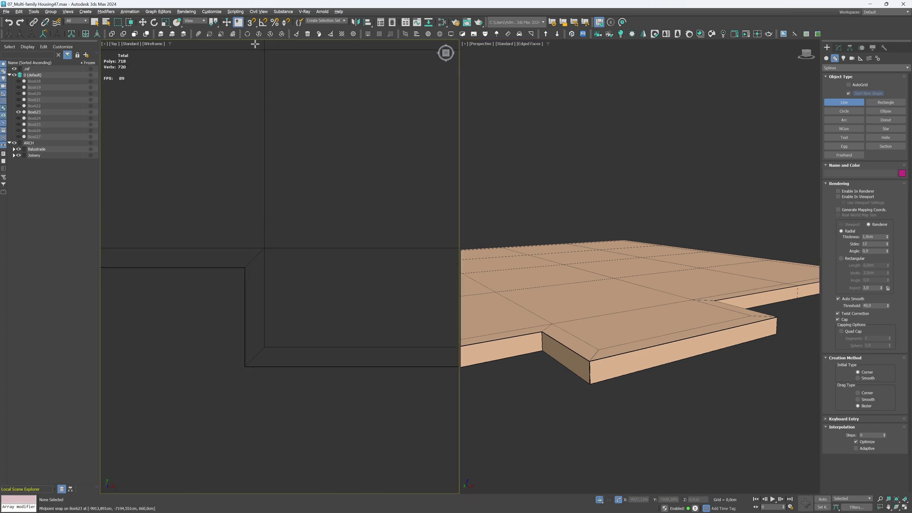
{"action": "left_click_drag", "start_coordinate": [252, 22], "coordinate": [252, 45]}
{"action": "left_click", "coordinate": [254, 258]}
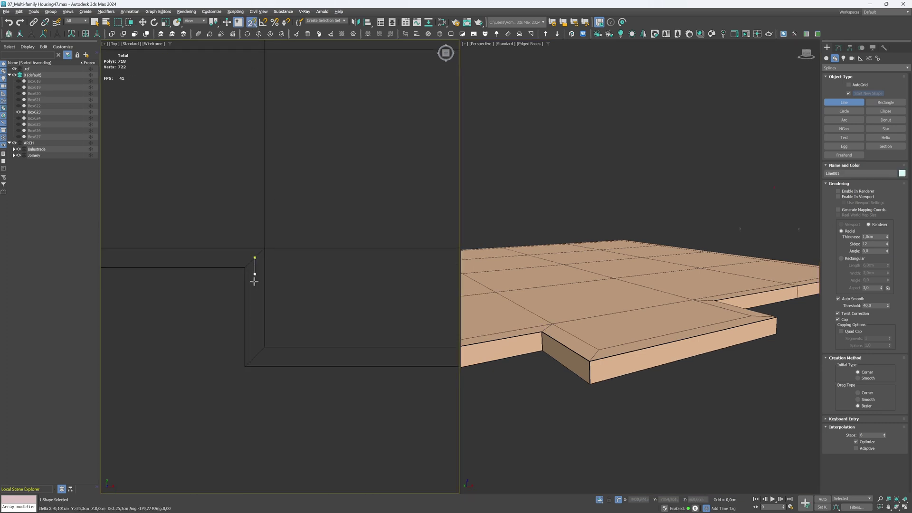
{"action": "left_click", "coordinate": [255, 357]}
{"action": "scroll", "coordinate": [324, 333], "scroll_direction": "down", "scroll_amount": 1}
{"action": "scroll", "coordinate": [428, 352], "scroll_direction": "up", "scroll_amount": 1}
{"action": "middle_click_drag", "start_coordinate": [427, 351], "coordinate": [332, 339]}
{"action": "left_click", "coordinate": [342, 338]}
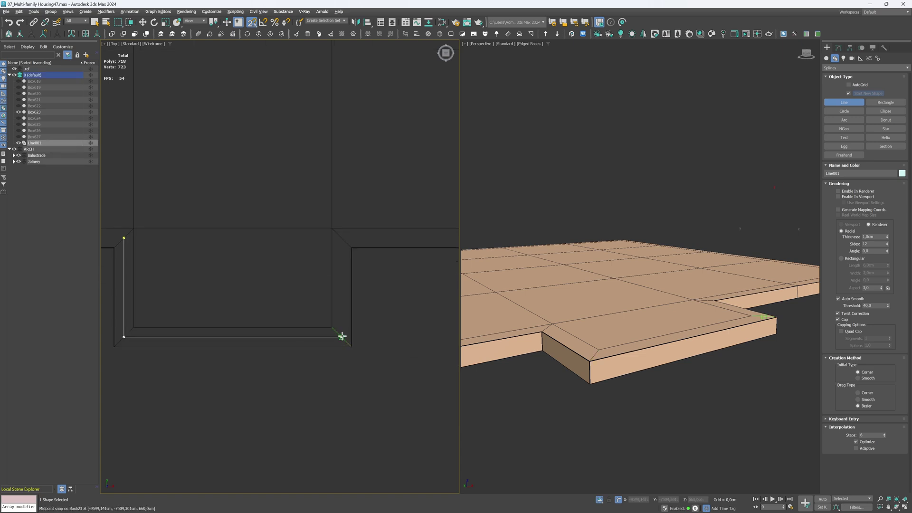
{"action": "left_click", "coordinate": [342, 238]}
{"action": "right_click", "coordinate": [342, 240]}
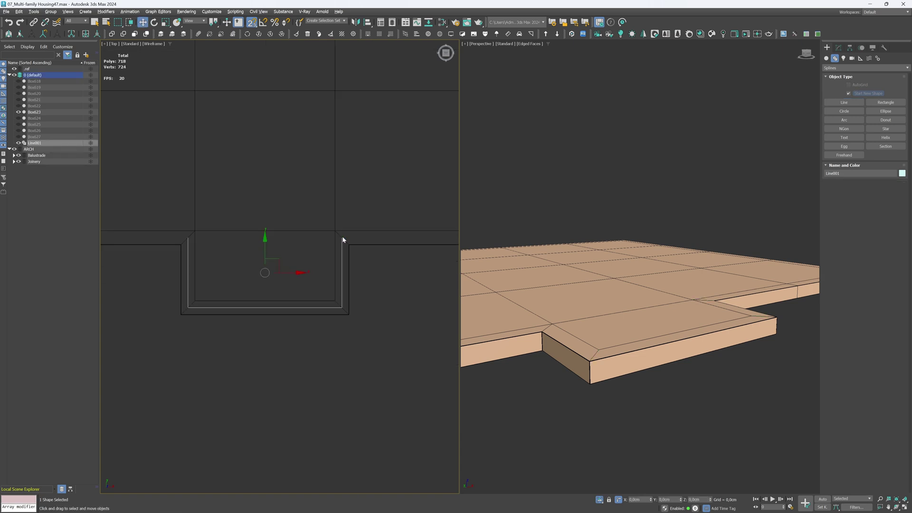
- In the Front view, raise the balustrade line vertically onto the slab's top surface using snapping
{"action": "key", "text": "f"}
{"action": "scroll", "coordinate": [305, 245], "scroll_direction": "down", "scroll_amount": 5}
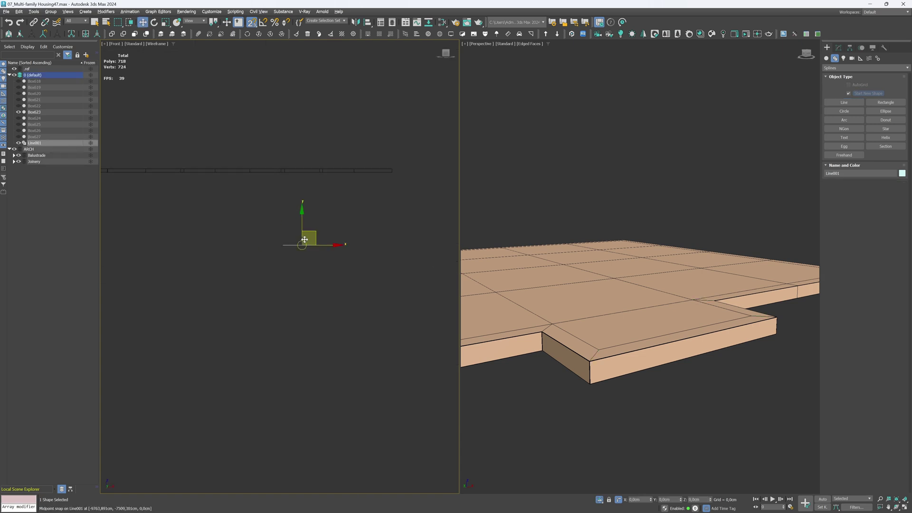
{"action": "left_click_drag", "start_coordinate": [303, 234], "coordinate": [326, 299]}
{"action": "scroll", "coordinate": [356, 159], "scroll_direction": "up", "scroll_amount": 5}
{"action": "scroll", "coordinate": [360, 252], "scroll_direction": "up", "scroll_amount": 5}
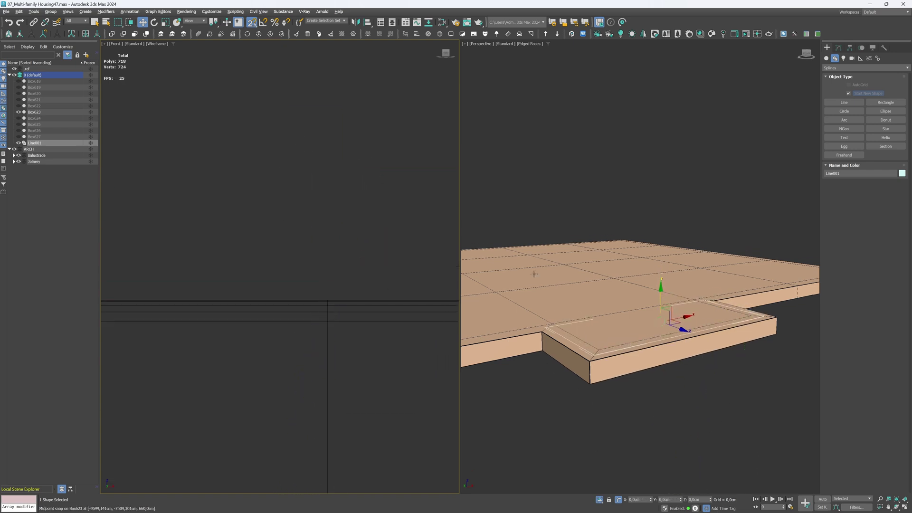
- Apply an Extrude modifier to the balustrade line with an amount of 110 cm
{"action": "left_click", "coordinate": [838, 48]}
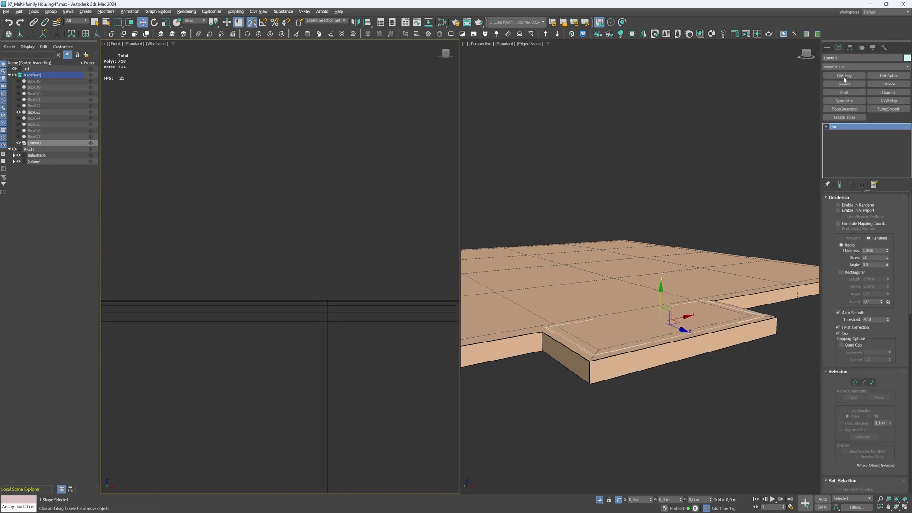
{"action": "left_click", "coordinate": [843, 67]}
{"action": "left_click", "coordinate": [854, 166]}
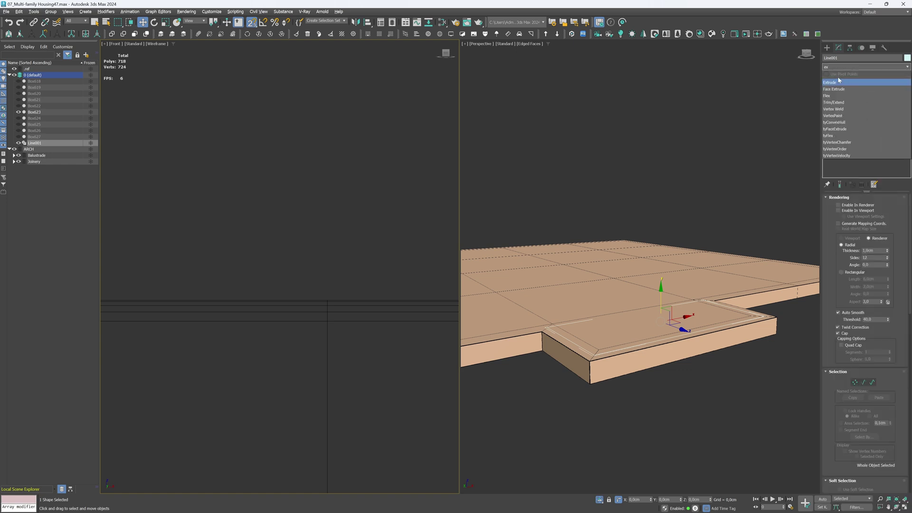
{"action": "type", "text": "110"}
{"action": "key", "text": "Return"}
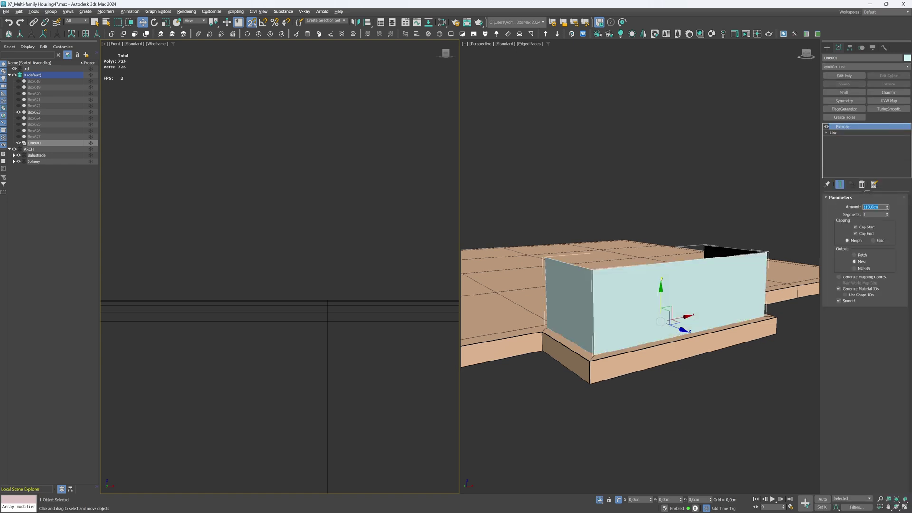
- Add Edit Poly and connect the front balustrade face's upper and lower edges with 2 segments, dividing it into three panels
{"action": "left_click", "coordinate": [843, 140]}
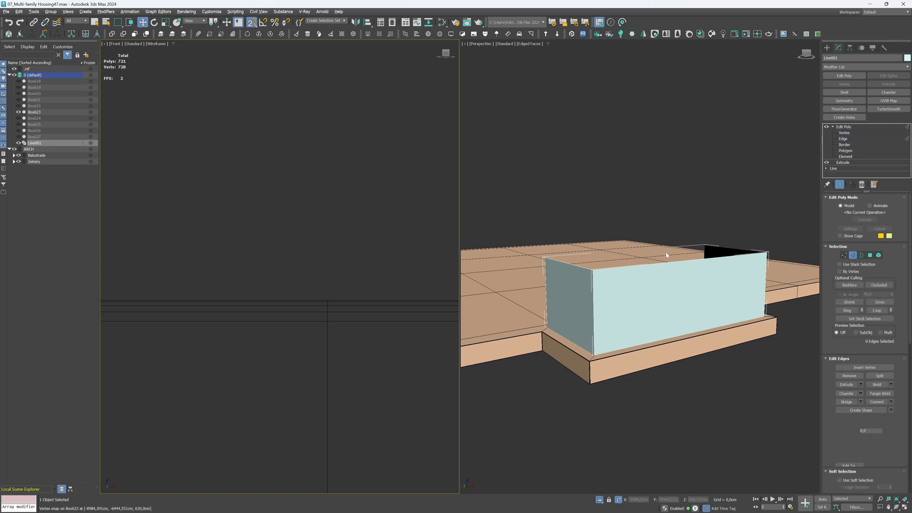
{"action": "left_click_drag", "start_coordinate": [665, 252], "coordinate": [696, 434]}
{"action": "middle_click_drag", "start_coordinate": [696, 434], "coordinate": [700, 420], "text": "alt"}
{"action": "key", "text": "alt+w"}
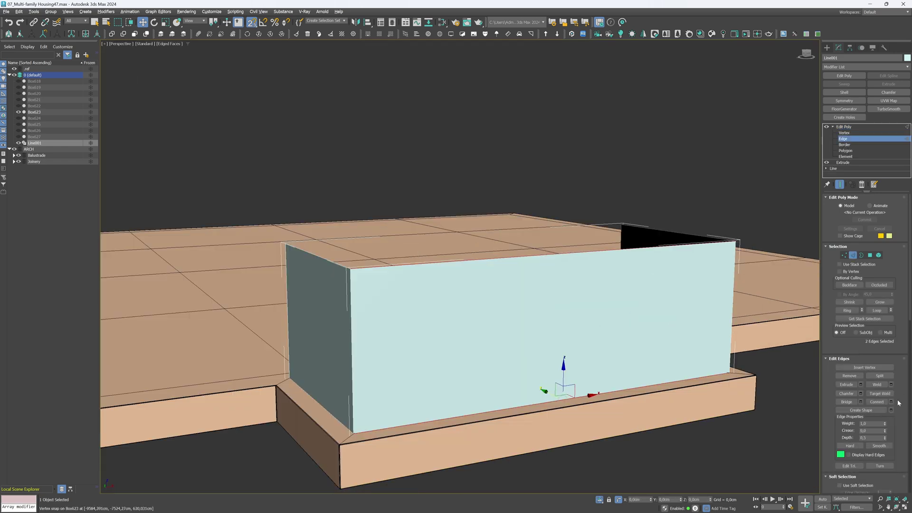
{"action": "left_click", "coordinate": [891, 402]}
{"action": "left_click", "coordinate": [464, 269]}
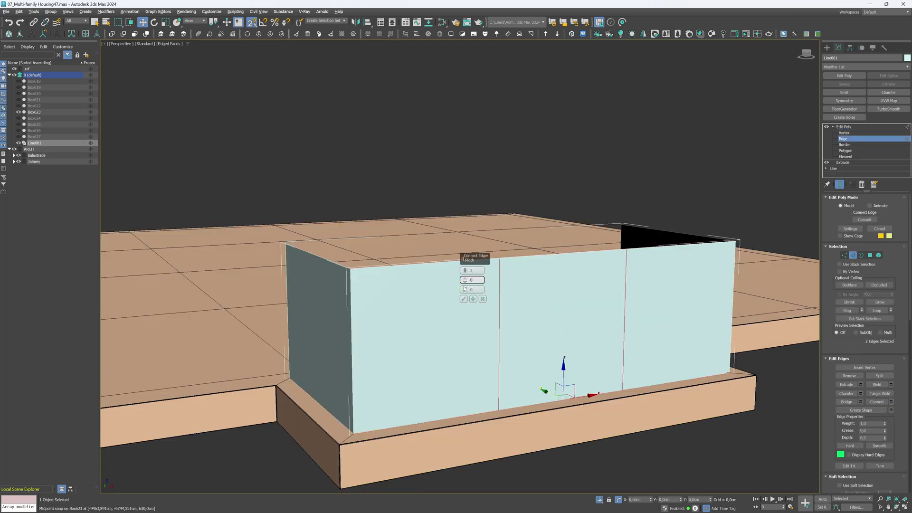
{"action": "left_click", "coordinate": [464, 299]}
- Chamfer the balustrade's two corner edges and two front divider edges by 0.5 cm with 0 segments and the open option enabled
{"action": "left_click", "coordinate": [349, 322], "text": "ctrl"}
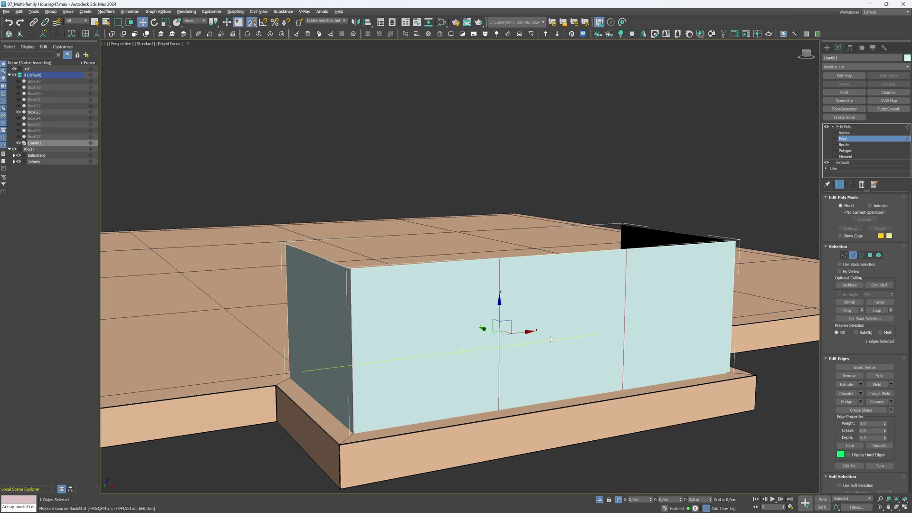
{"action": "middle_click_drag", "start_coordinate": [631, 300], "coordinate": [498, 292]}
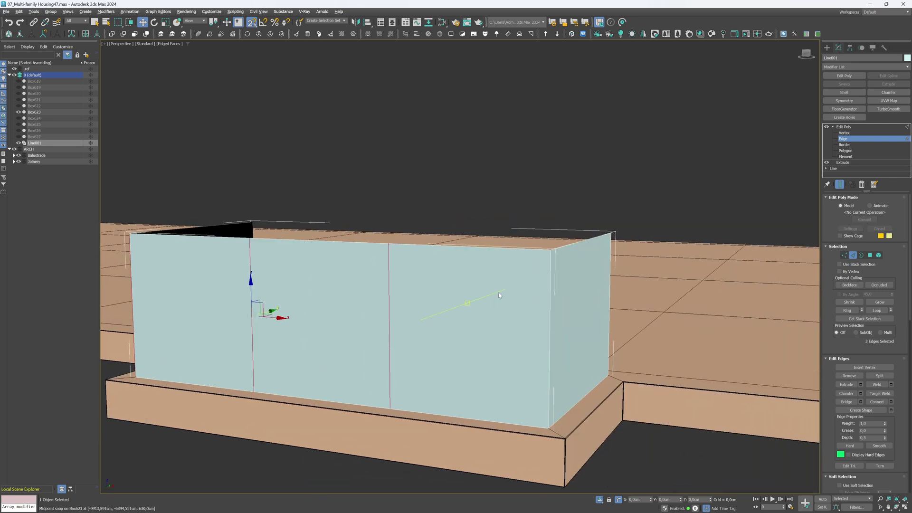
{"action": "left_click", "coordinate": [547, 302], "text": "ctrl"}
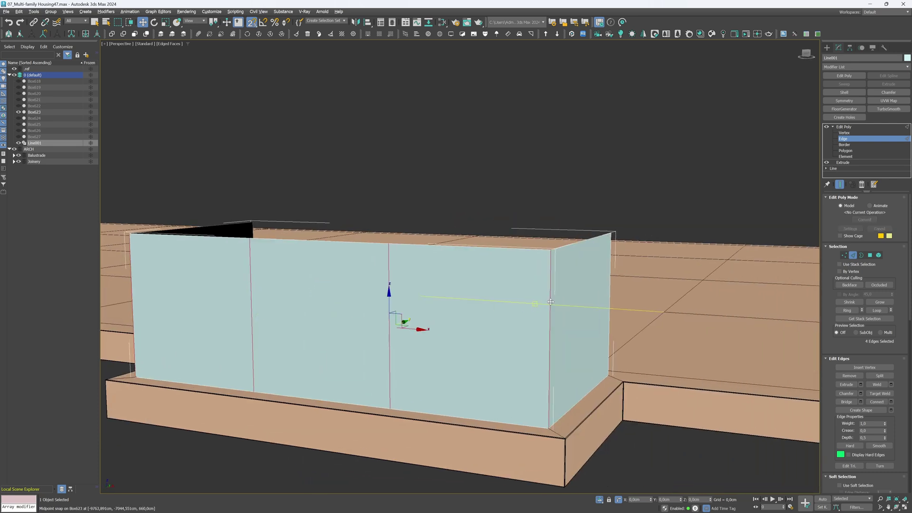
{"action": "left_click", "coordinate": [860, 393]}
{"action": "scroll", "coordinate": [366, 346], "scroll_direction": "up", "scroll_amount": 3}
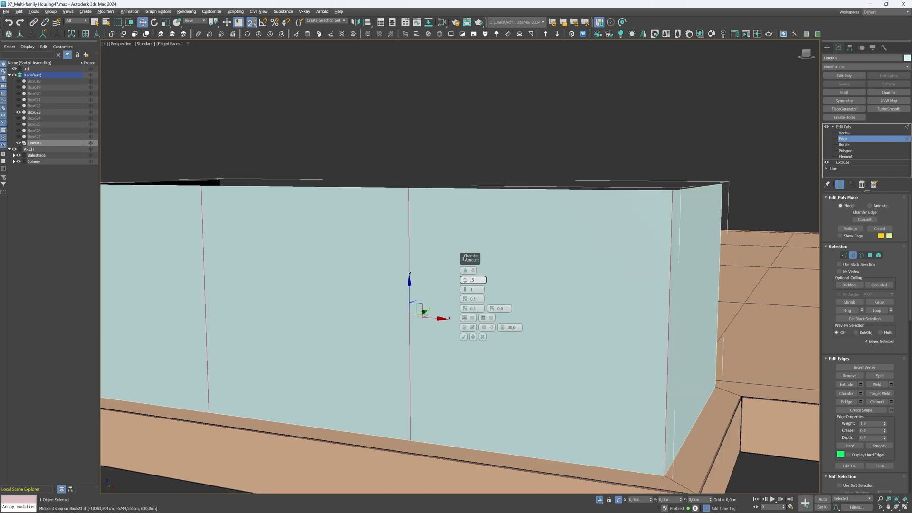
{"action": "key", "text": "Return"}
{"action": "key", "text": "Tab"}
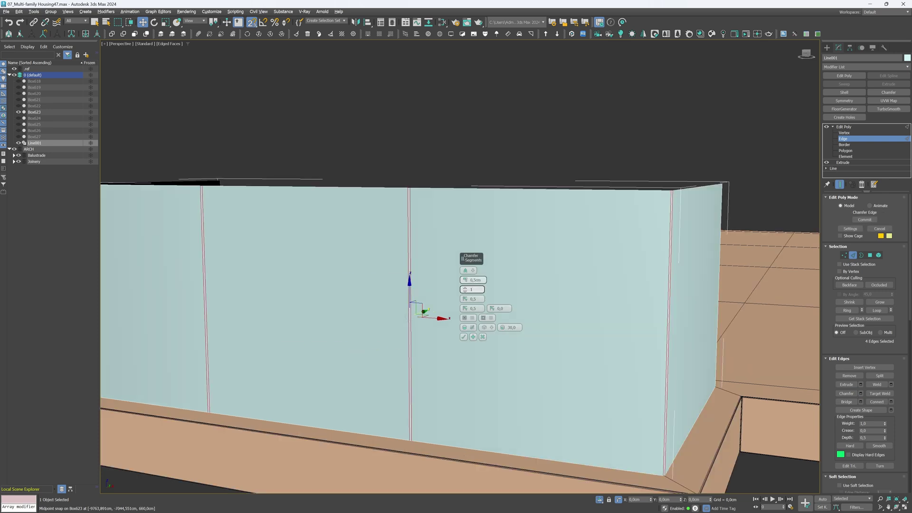
{"action": "type", "text": "0"}
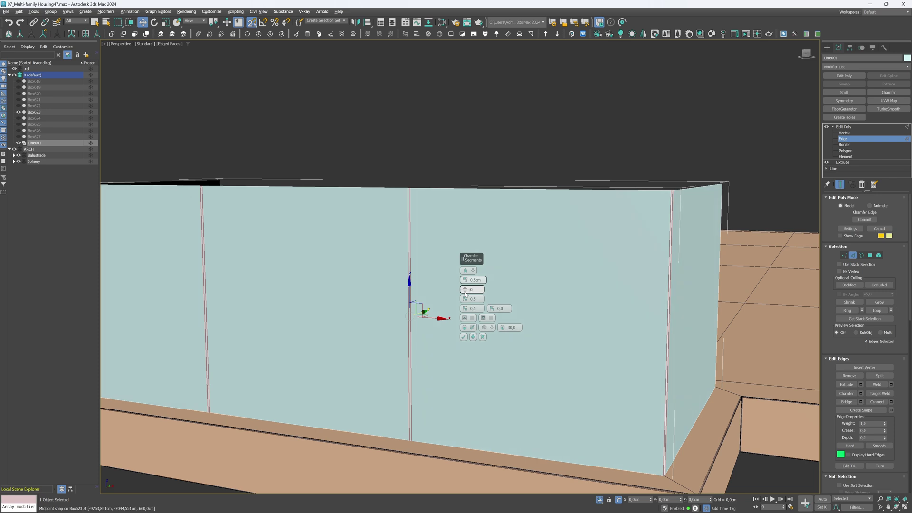
{"action": "left_click", "coordinate": [471, 319]}
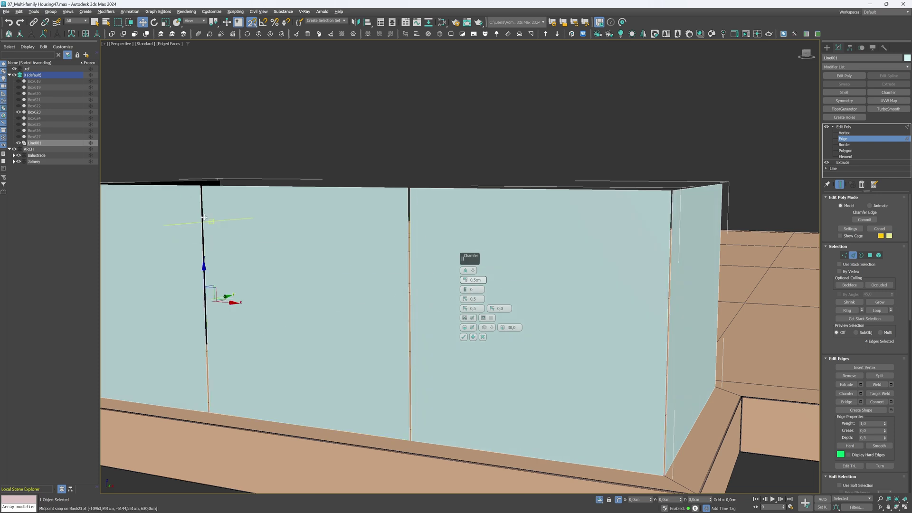
{"action": "left_click", "coordinate": [463, 337]}
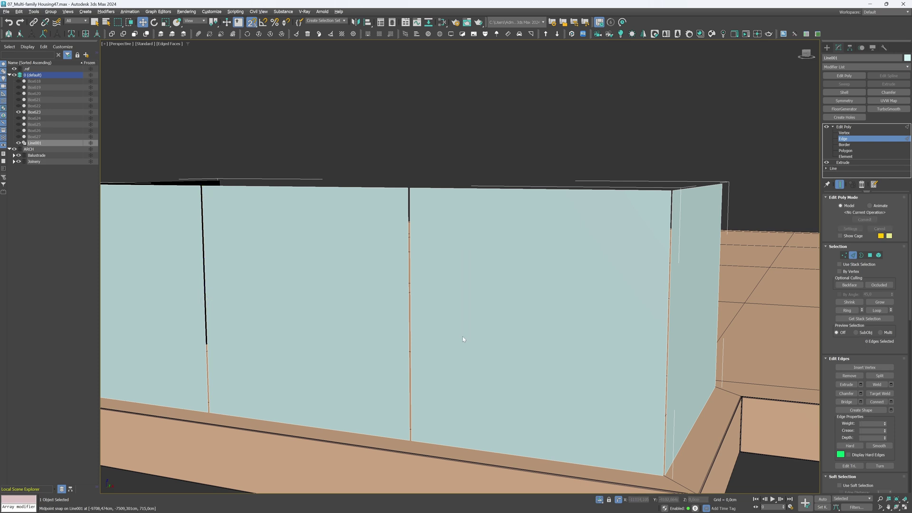
- Select individual balustrade panels as polygons to check their separation at the gaps, and leave sub-object editing
{"action": "left_click", "coordinate": [845, 151]}
{"action": "left_click", "coordinate": [696, 285]}
{"action": "left_click", "coordinate": [323, 285]}
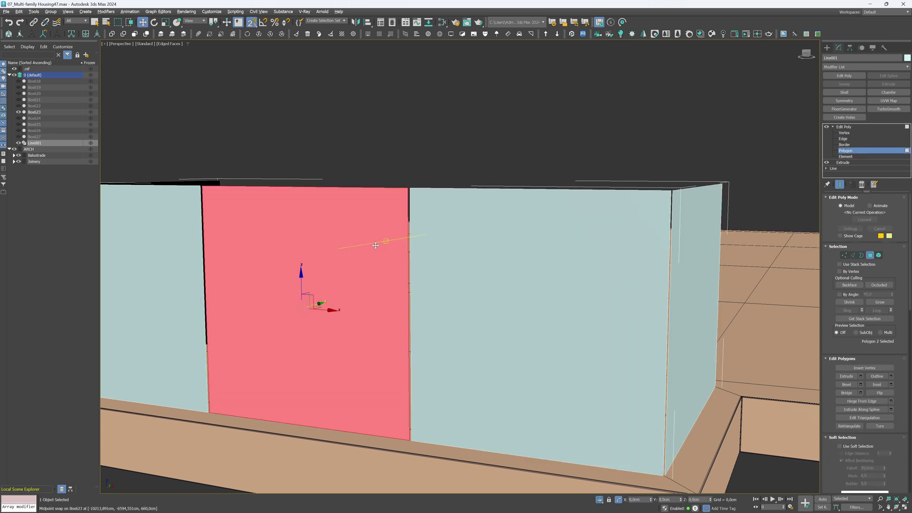
{"action": "scroll", "coordinate": [385, 259], "scroll_direction": "down", "scroll_amount": 3}
{"action": "middle_click_drag", "start_coordinate": [385, 260], "coordinate": [348, 288], "text": "alt"}
{"action": "left_click", "coordinate": [257, 281]}
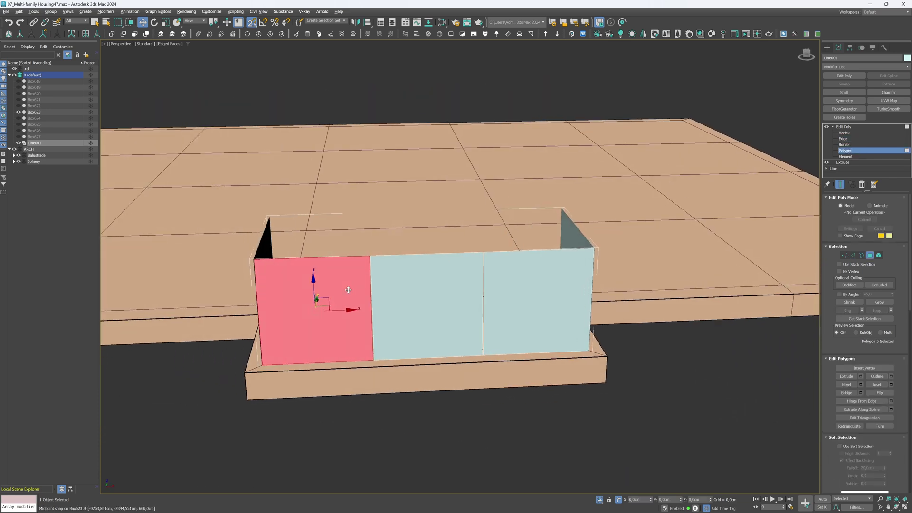
{"action": "left_click", "coordinate": [418, 280]}
{"action": "left_click", "coordinate": [844, 127]}
{"action": "left_click", "coordinate": [832, 126]}
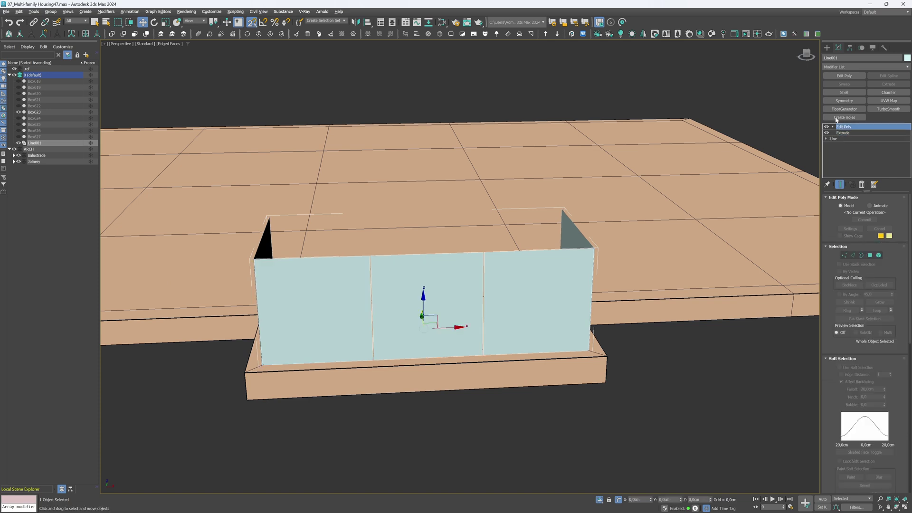
- Add a Shell modifier to the balustrade with inner amount 0 cm and outer amount 0.5 cm
{"action": "left_click", "coordinate": [844, 94]}
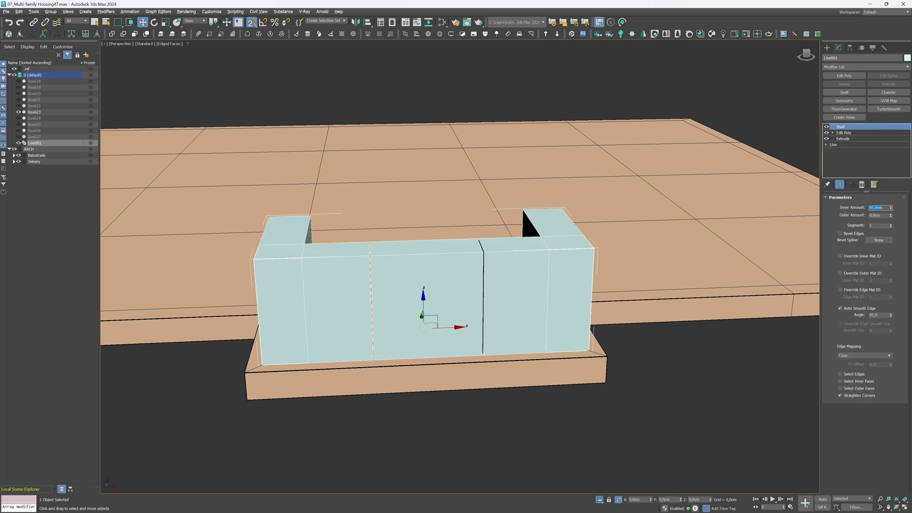
{"action": "type", "text": "0"}
{"action": "key", "text": "Tab"}
{"action": "type", "text": "0,5"}
{"action": "key", "text": "Return"}
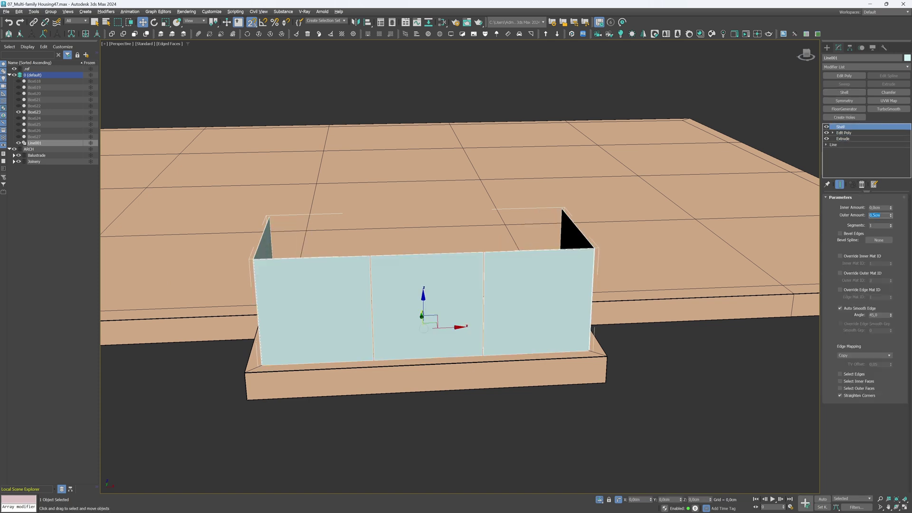
- Copy the balustrade vertically, snapped to its top edge, and remove the copy's modifiers down to the base Line
{"action": "left_click", "coordinate": [826, 48]}
{"action": "middle_click_drag", "start_coordinate": [463, 311], "coordinate": [508, 280], "text": "alt"}
{"action": "mouse_move", "coordinate": [423, 303]}
{"action": "left_mouse_down", "text": "shift"}
{"action": "mouse_move", "coordinate": [539, 238]}
{"action": "mouse_move", "coordinate": [580, 229]}
{"action": "left_mouse_up", "text": "shift"}
{"action": "left_click", "coordinate": [457, 290]}
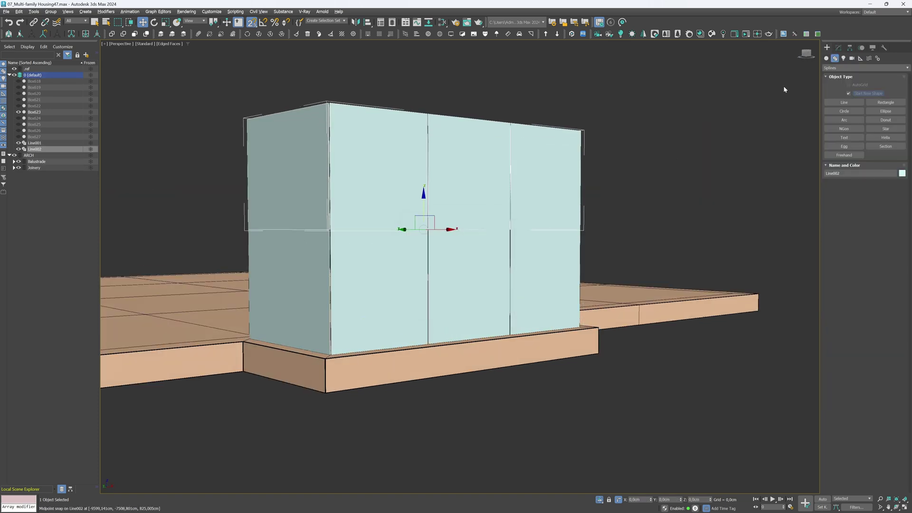
{"action": "left_click", "coordinate": [838, 48]}
{"action": "left_click", "coordinate": [861, 184]}
{"action": "left_click", "coordinate": [861, 185]}
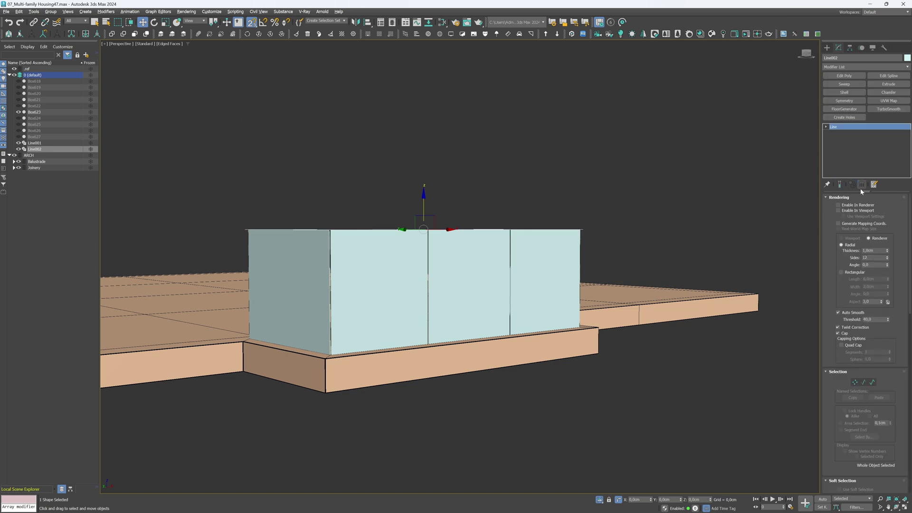
- Make the copied line a handrail: enable it in renderer and viewport with a rectangular section 5 cm long and 2.5 cm wide
{"action": "left_click", "coordinate": [857, 212]}
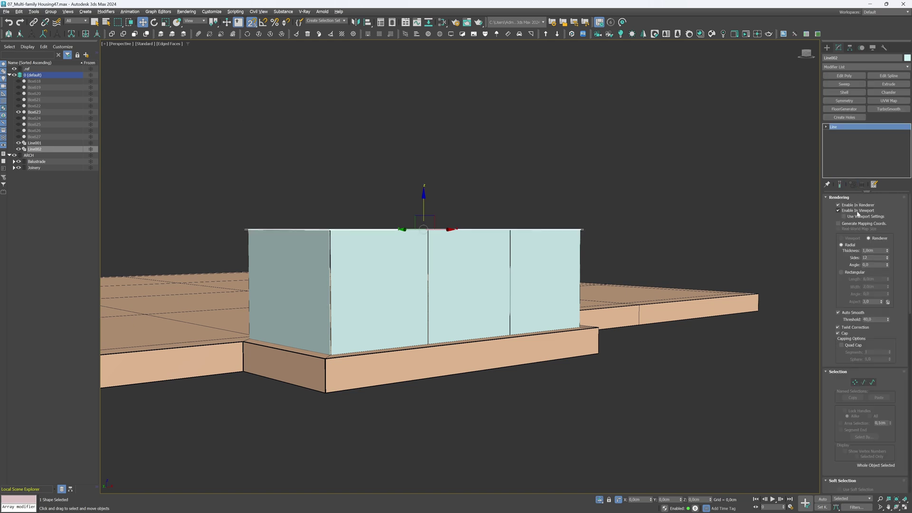
{"action": "left_click", "coordinate": [841, 272]}
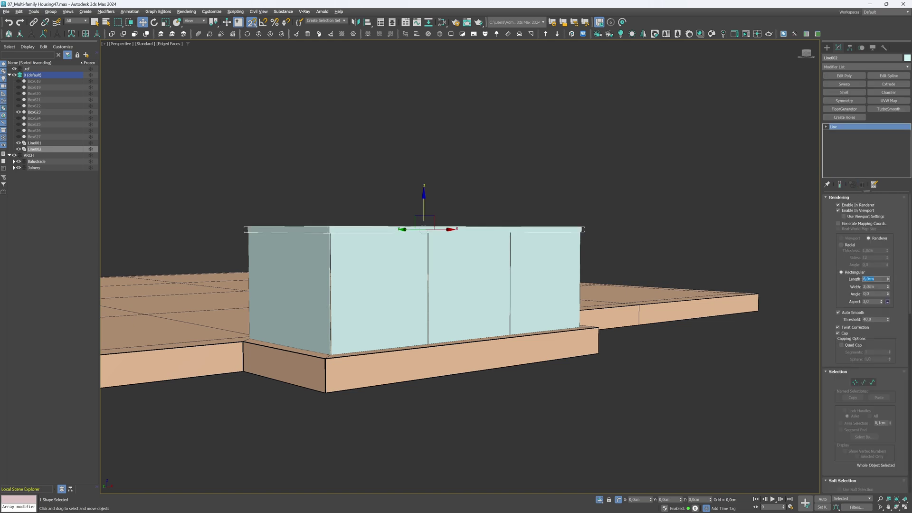
{"action": "type", "text": "5"}
{"action": "key", "text": "Return"}
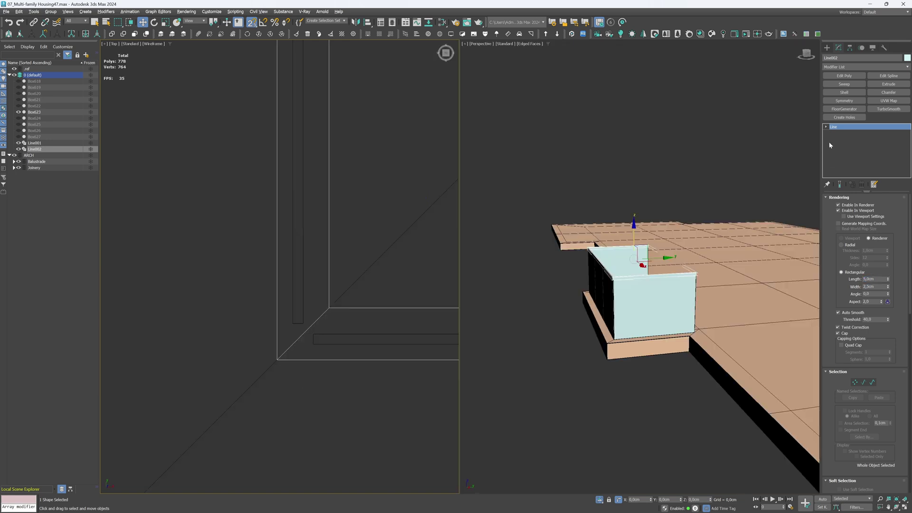
- In the Top view, select the handrail's two left-side vertices and move them along X to centre that side on the glass
{"action": "left_click", "coordinate": [837, 133]}
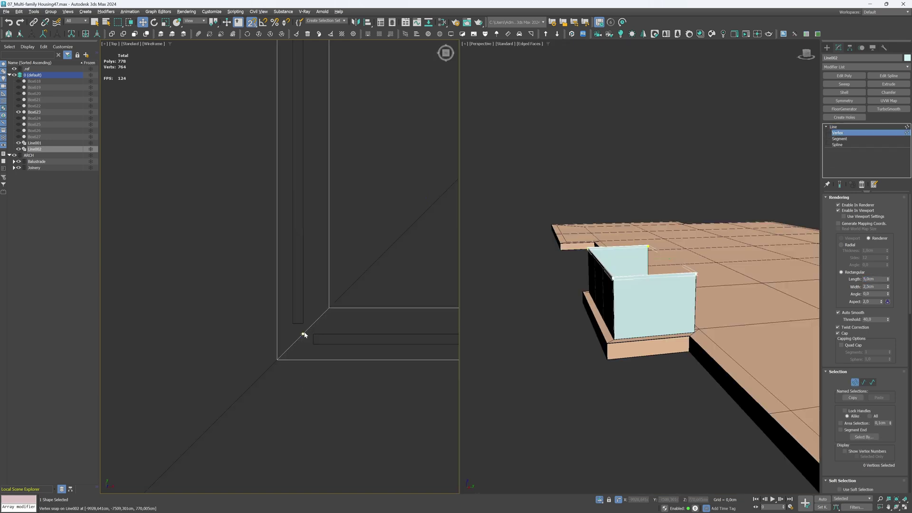
{"action": "left_click", "coordinate": [303, 334]}
{"action": "scroll", "coordinate": [303, 332], "scroll_direction": "down", "scroll_amount": 10}
{"action": "left_click", "coordinate": [304, 153], "text": "ctrl"}
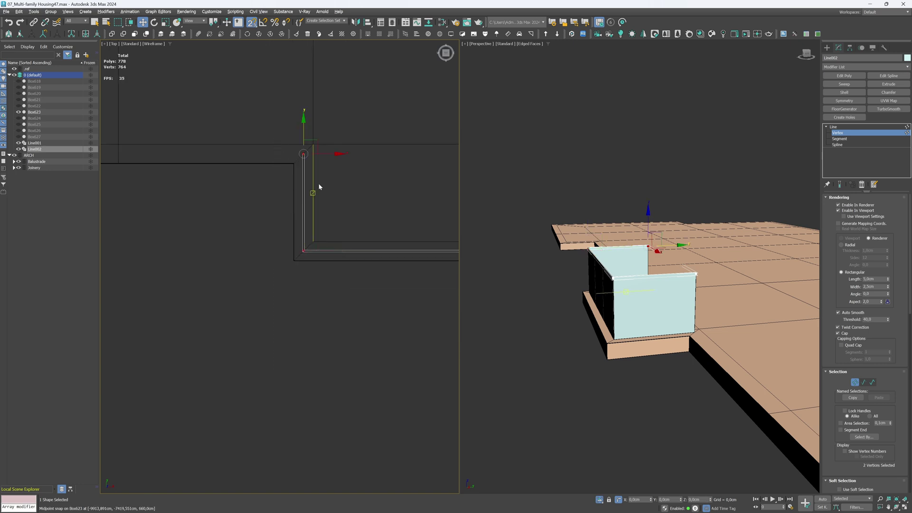
{"action": "scroll", "coordinate": [314, 165], "scroll_direction": "up", "scroll_amount": 5}
{"action": "middle_click_drag", "start_coordinate": [314, 183], "coordinate": [334, 305]}
{"action": "scroll", "coordinate": [312, 262], "scroll_direction": "up", "scroll_amount": 5}
{"action": "left_click_drag", "start_coordinate": [315, 244], "coordinate": [270, 241]}
{"action": "scroll", "coordinate": [293, 247], "scroll_direction": "up", "scroll_amount": 7}
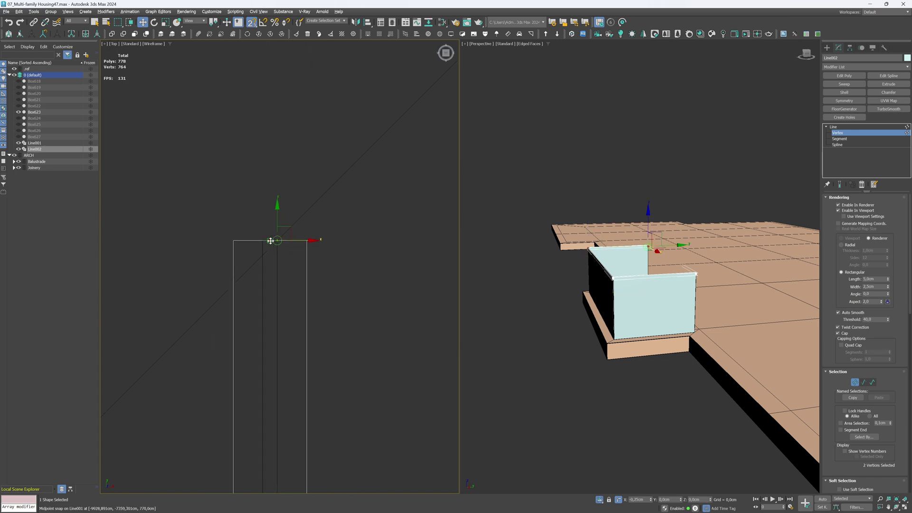
- Select the handrail's two right-side vertices and move them along X to centre that side on the glass
{"action": "scroll", "coordinate": [270, 241], "scroll_direction": "down", "scroll_amount": 15}
{"action": "left_click_drag", "start_coordinate": [332, 231], "coordinate": [358, 280]}
{"action": "scroll", "coordinate": [346, 235], "scroll_direction": "up", "scroll_amount": 5}
{"action": "scroll", "coordinate": [346, 250], "scroll_direction": "up", "scroll_amount": 9}
{"action": "scroll", "coordinate": [326, 271], "scroll_direction": "down", "scroll_amount": 3}
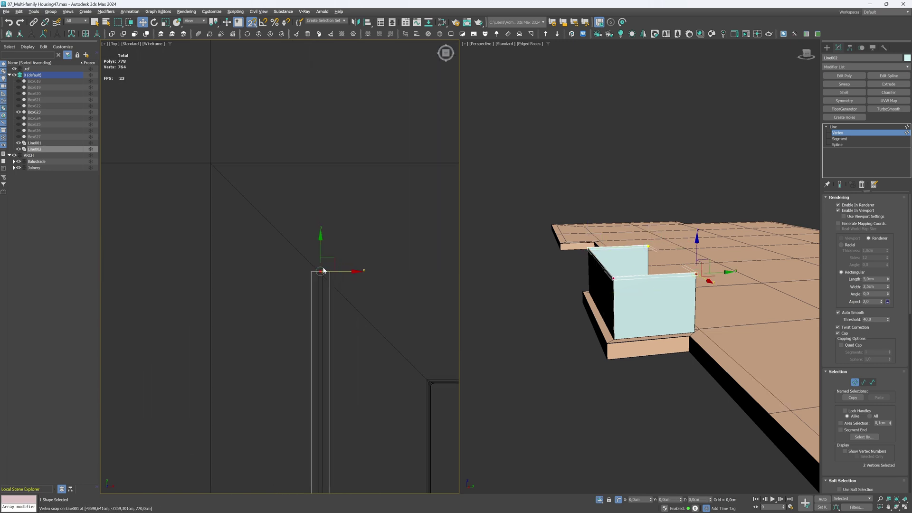
- Select the handrail's two front corner vertices and move them along Y to centre the front run on the glass
{"action": "scroll", "coordinate": [323, 261], "scroll_direction": "down", "scroll_amount": 12}
{"action": "left_click_drag", "start_coordinate": [291, 265], "coordinate": [399, 303]}
{"action": "scroll", "coordinate": [325, 270], "scroll_direction": "up", "scroll_amount": 15}
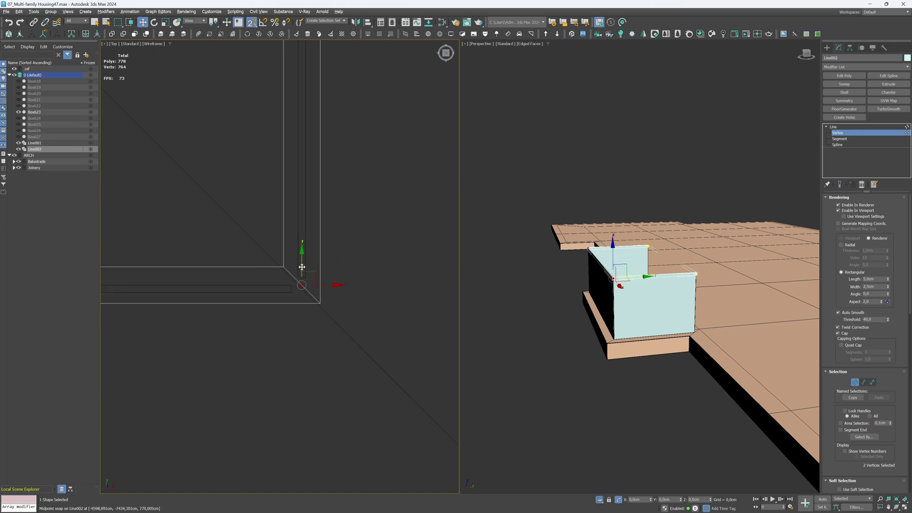
{"action": "left_click_drag", "start_coordinate": [301, 267], "coordinate": [301, 270]}
- Maximize the Perspective view, leave vertex editing, deselect the handrail and end isolation to show the whole building
{"action": "scroll", "coordinate": [589, 283], "scroll_direction": "up", "scroll_amount": 8}
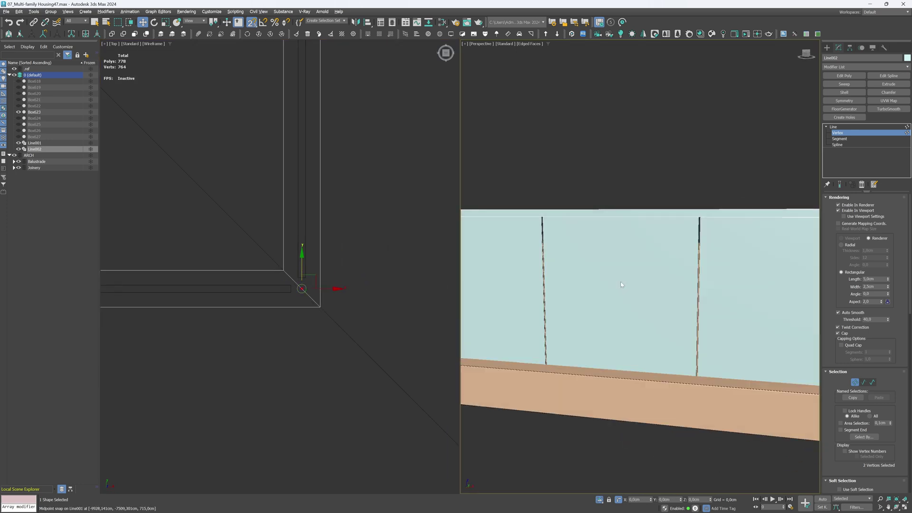
{"action": "key", "text": "alt+w"}
{"action": "scroll", "coordinate": [626, 283], "scroll_direction": "down", "scroll_amount": 8}
{"action": "middle_click_drag", "start_coordinate": [608, 287], "coordinate": [594, 287], "text": "alt"}
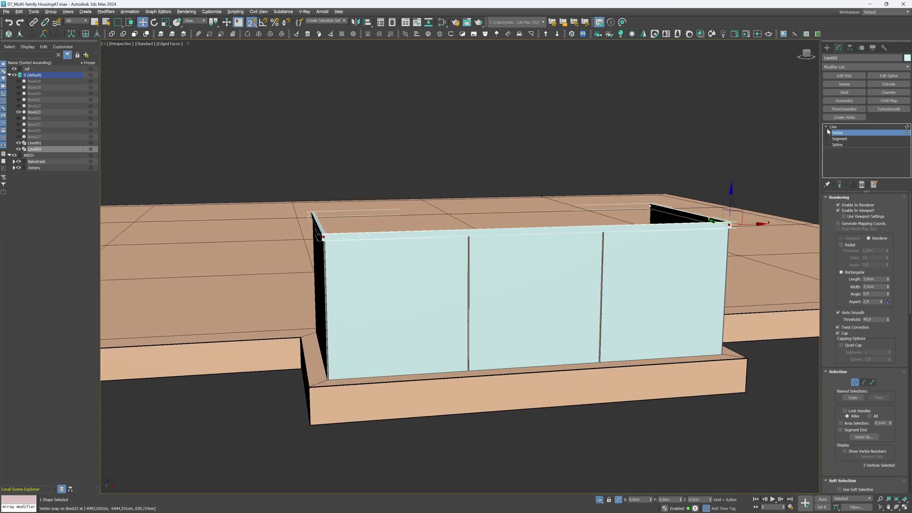
{"action": "left_click", "coordinate": [827, 48]}
{"action": "scroll", "coordinate": [607, 409], "scroll_direction": "down", "scroll_amount": 3}
{"action": "scroll", "coordinate": [595, 423], "scroll_direction": "up", "scroll_amount": 1}
{"action": "left_click", "coordinate": [594, 418]}
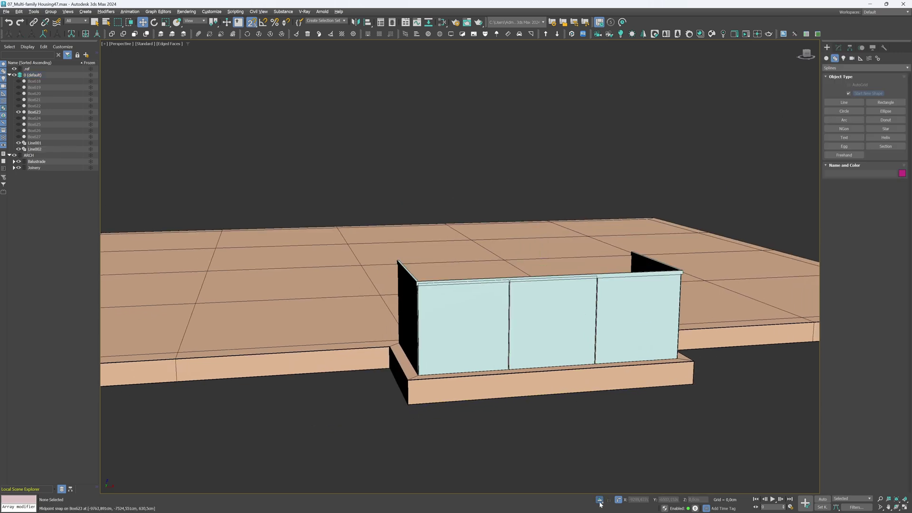
{"action": "left_click", "coordinate": [600, 500]}
{"action": "middle_click_drag", "start_coordinate": [527, 320], "coordinate": [518, 319], "text": "alt"}
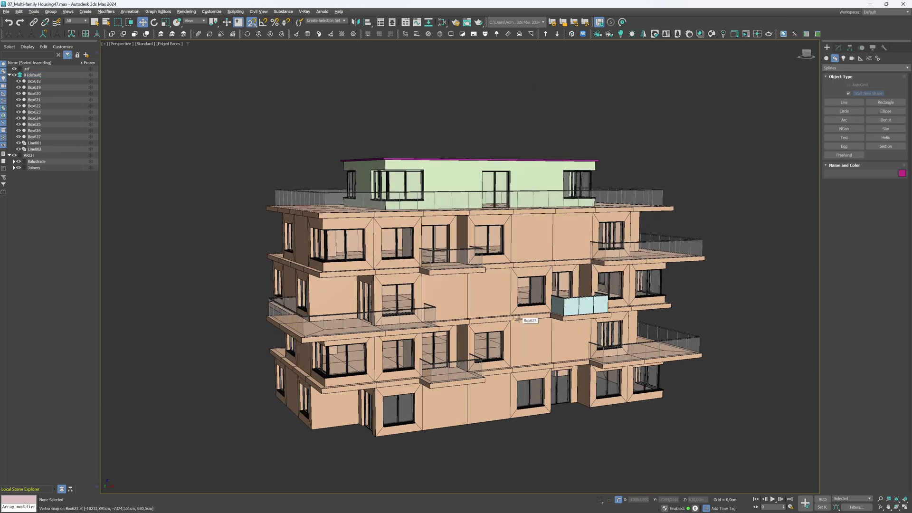